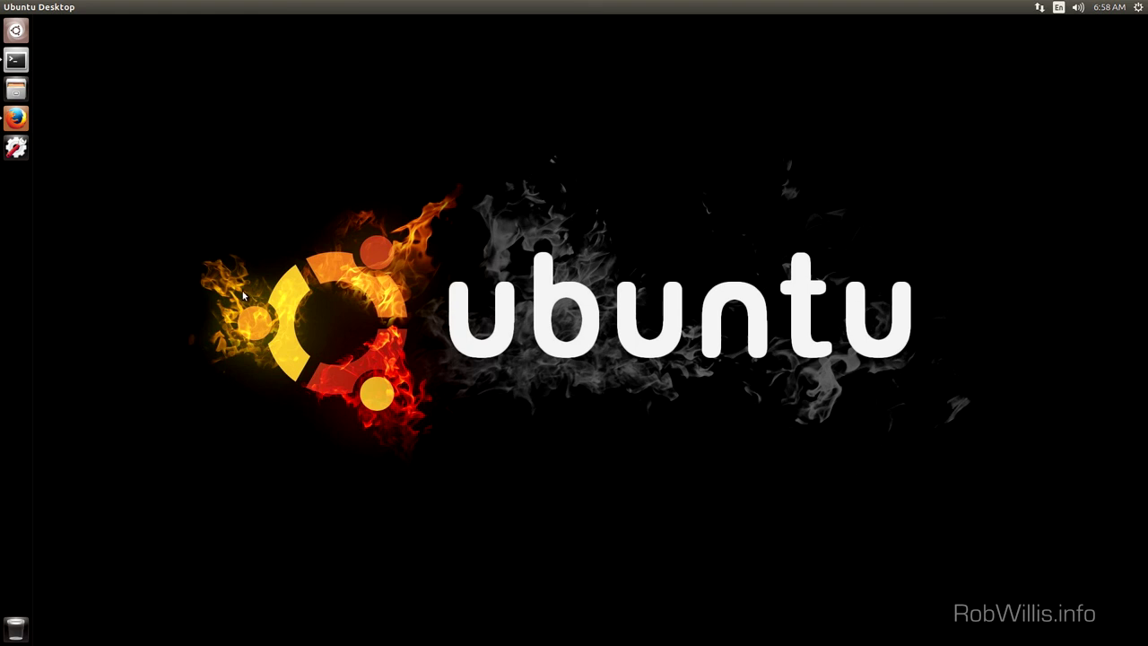
- Bring up Kibana Discover and check its time range and filebeat-* index pattern
left_click(16, 119)
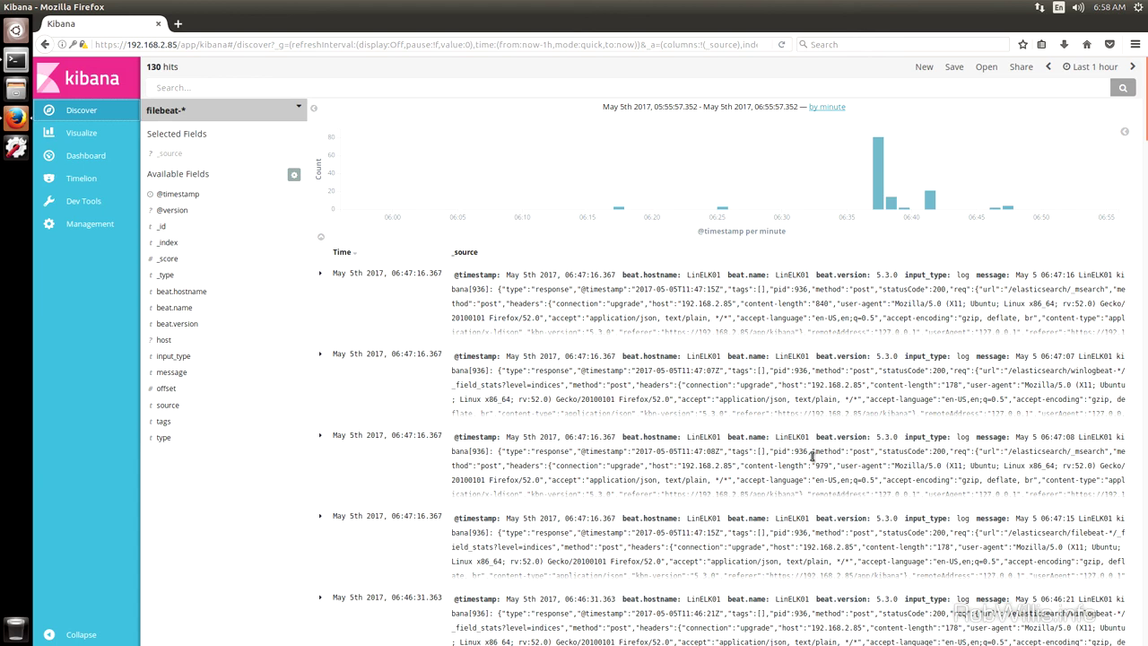
left_click(1085, 68)
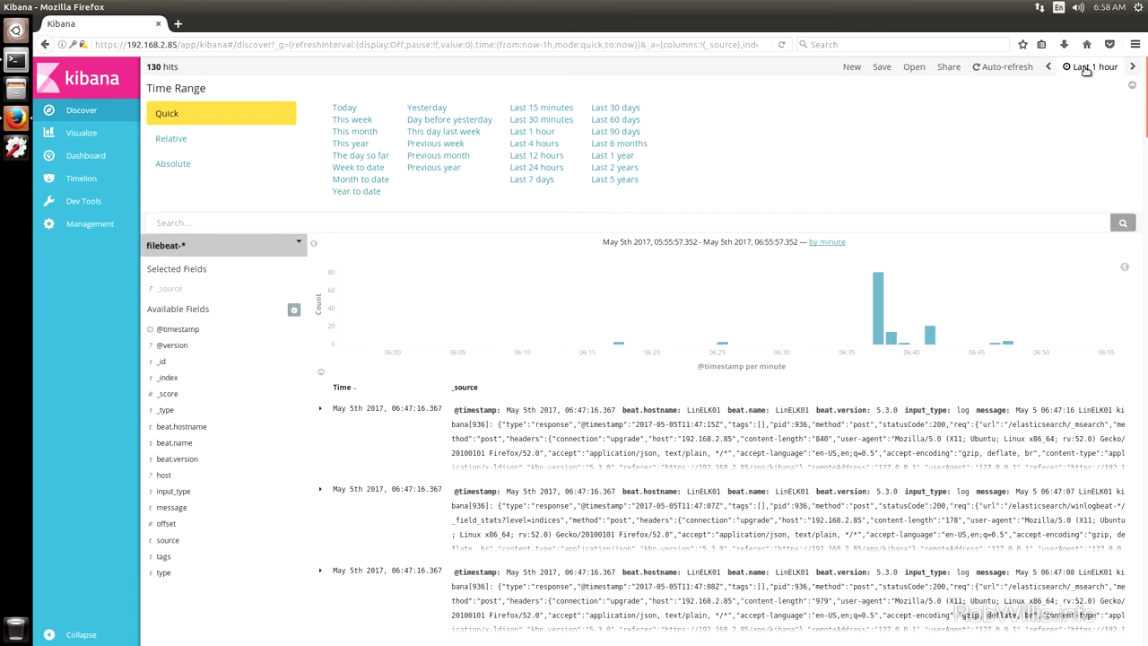
left_click(1086, 69)
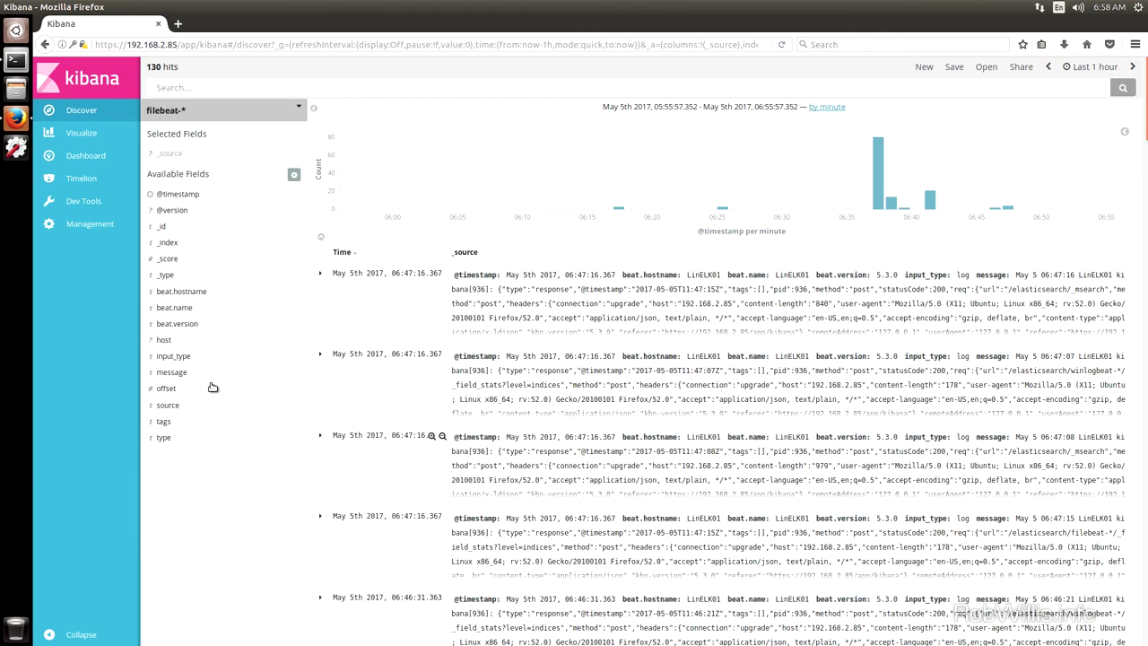
left_click(185, 114)
left_click(184, 114)
- Exclude the LinELK01 beat.hostname value from the results, leaving 12 hits
left_click(194, 294)
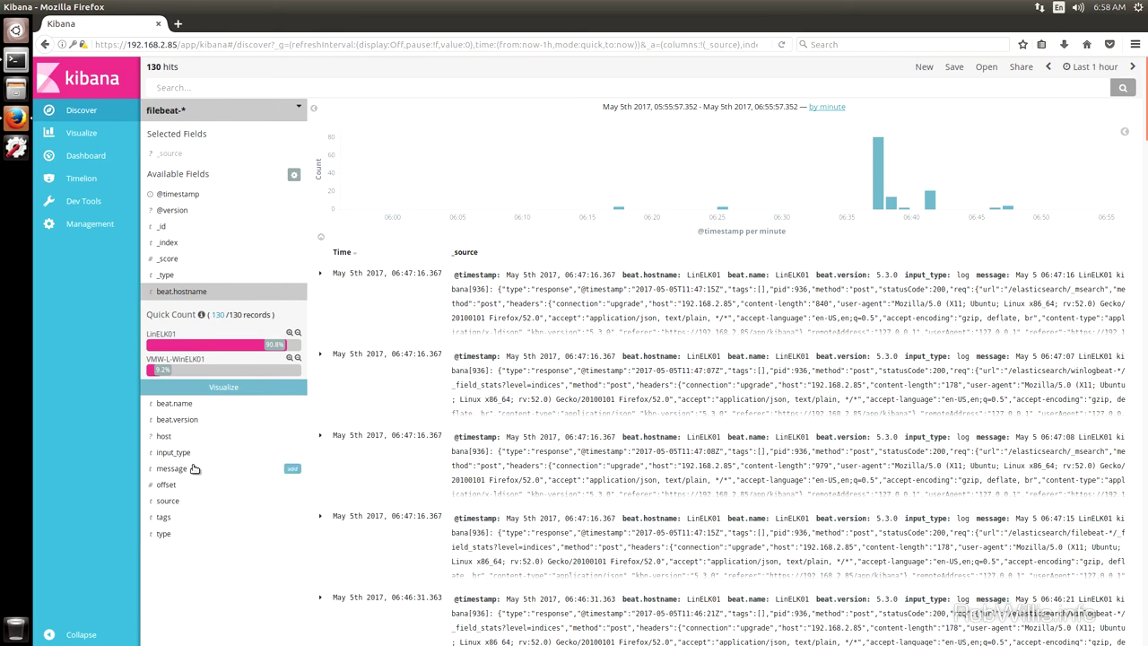
left_click(298, 333)
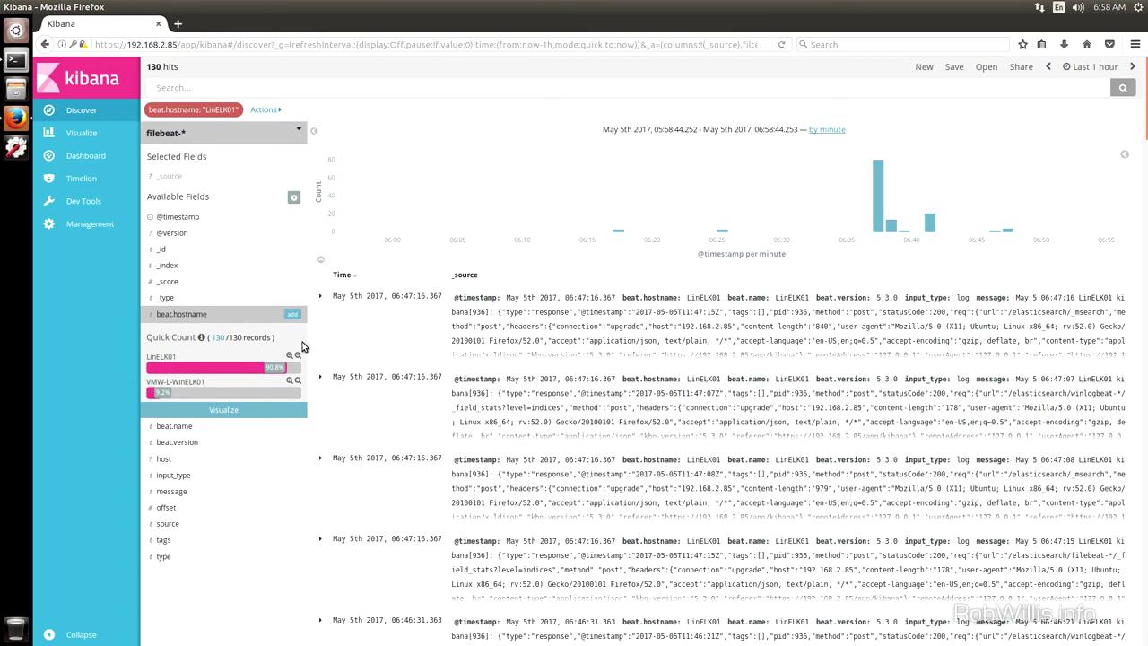
left_click(220, 315)
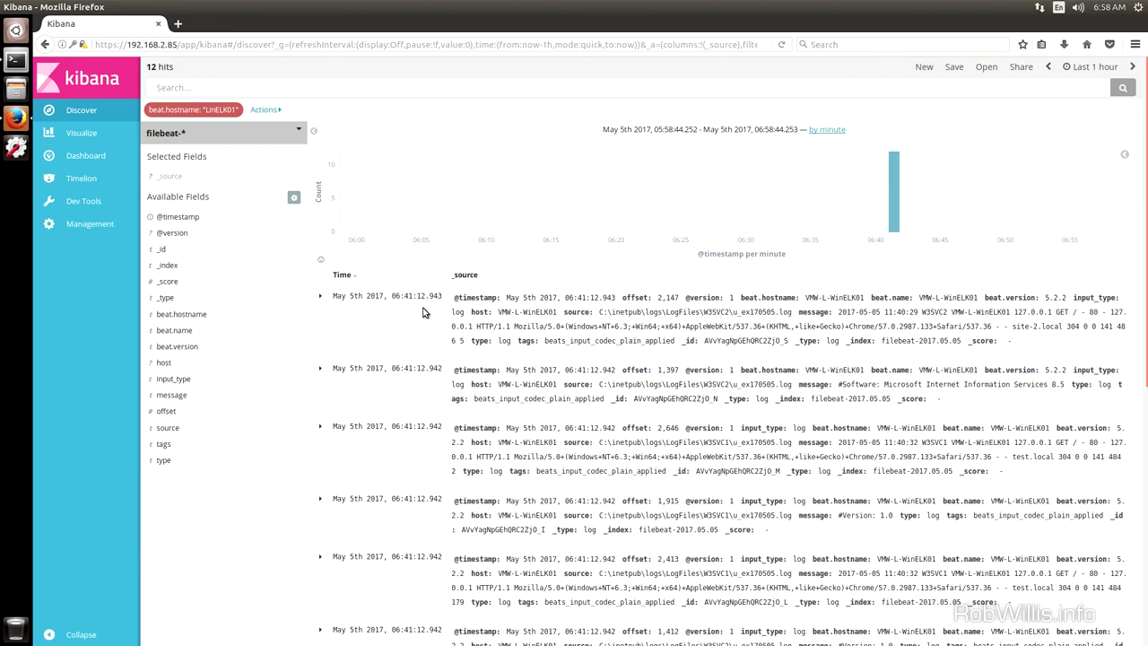
- Expand the first IIS log entry and select its message text
left_click(339, 327)
scroll(694, 382, "down", 2)
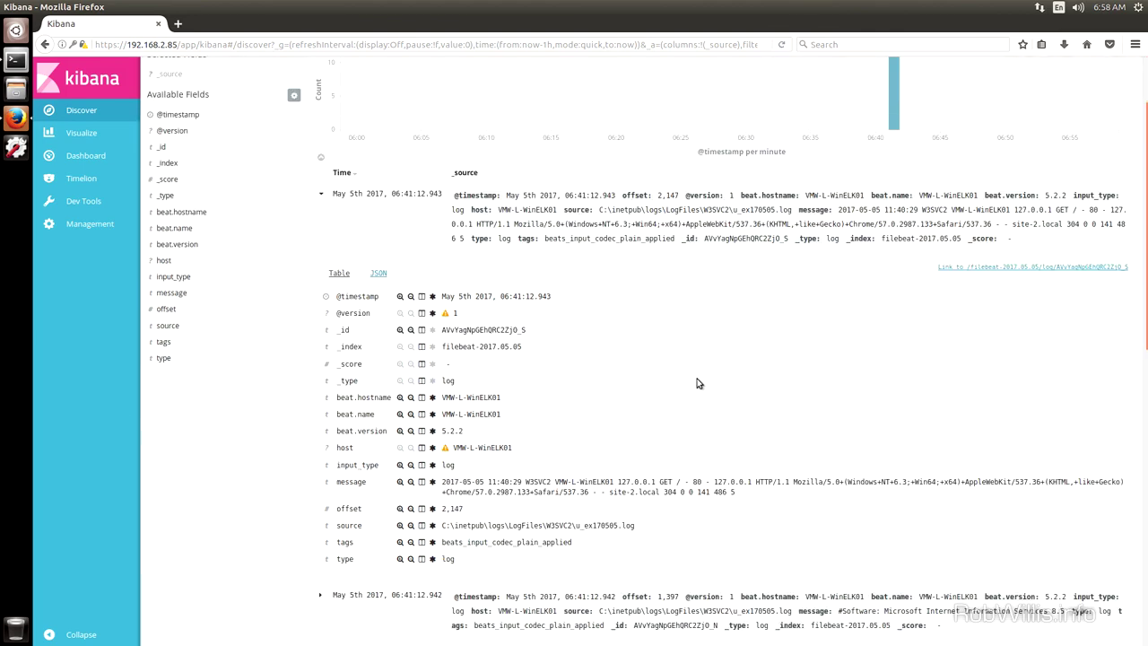
scroll(696, 383, "down", 2)
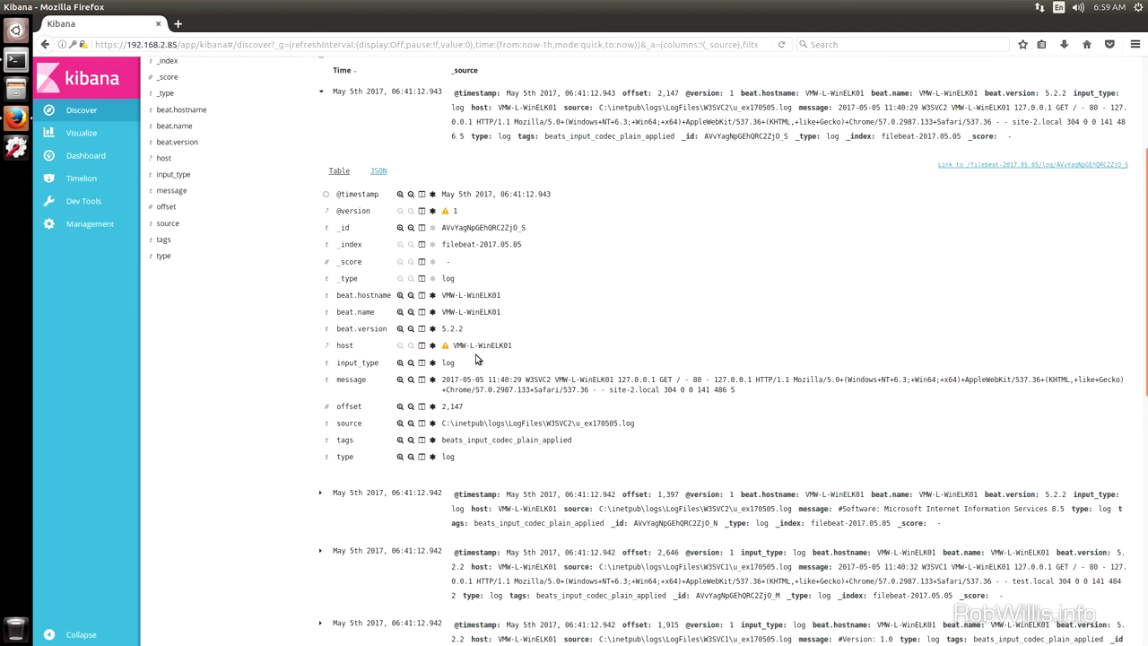
left_click_drag(443, 380, 762, 392)
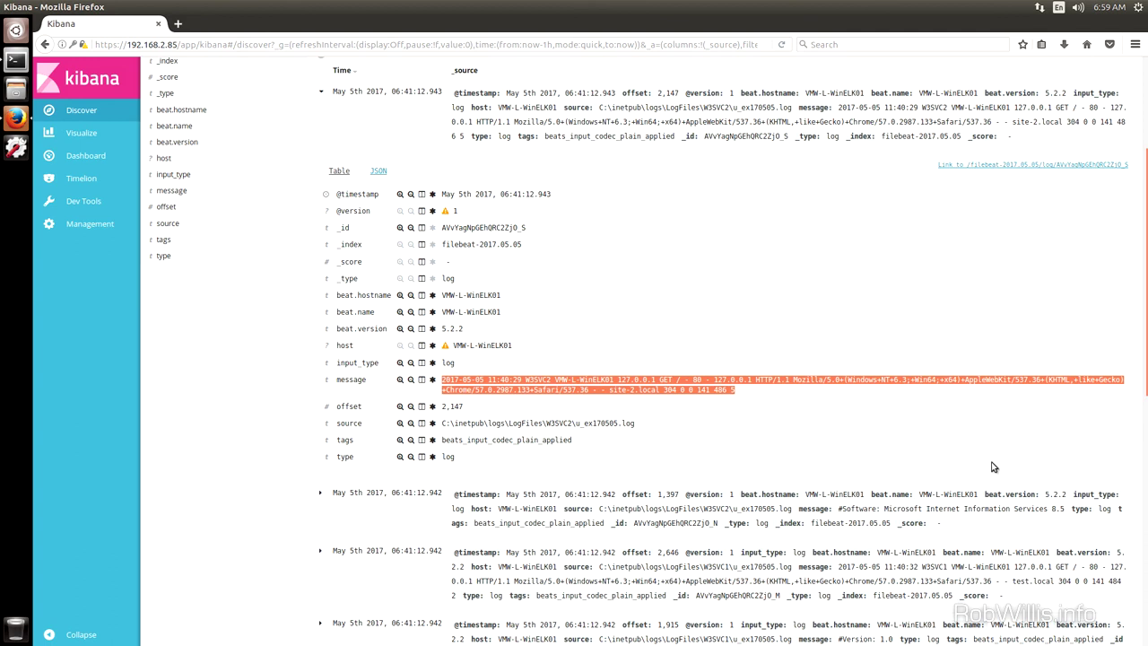
scroll(699, 408, "up", 1)
scroll(700, 408, "up", 5)
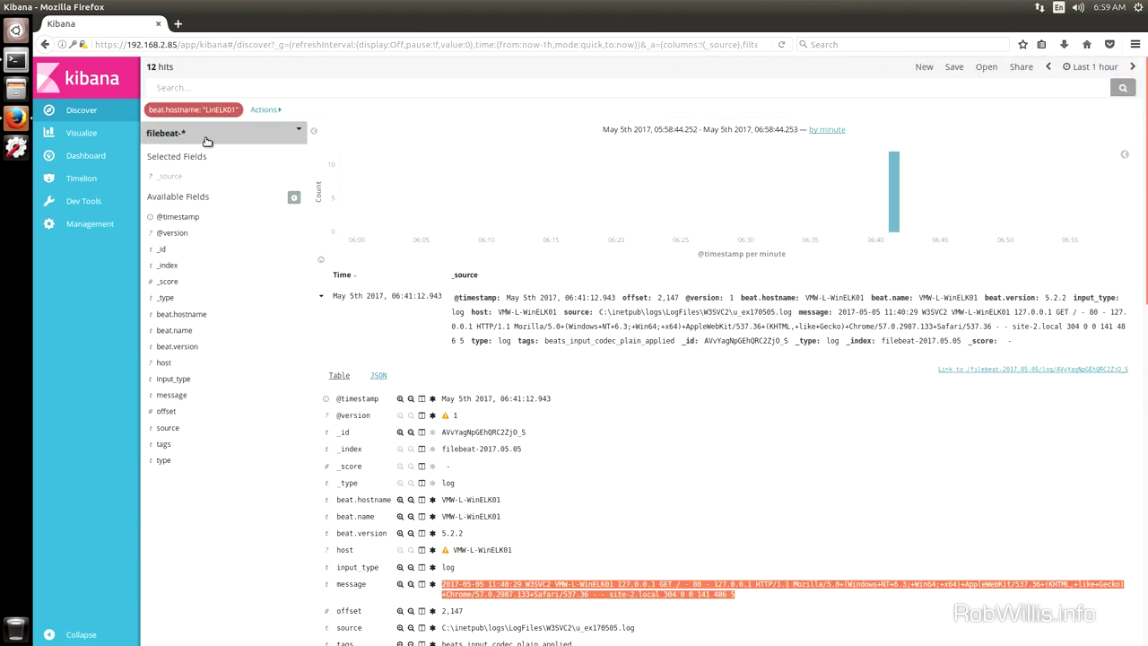
- Switch to the winlogbeat-* index pattern and expand the newest event's fields
left_click(205, 139)
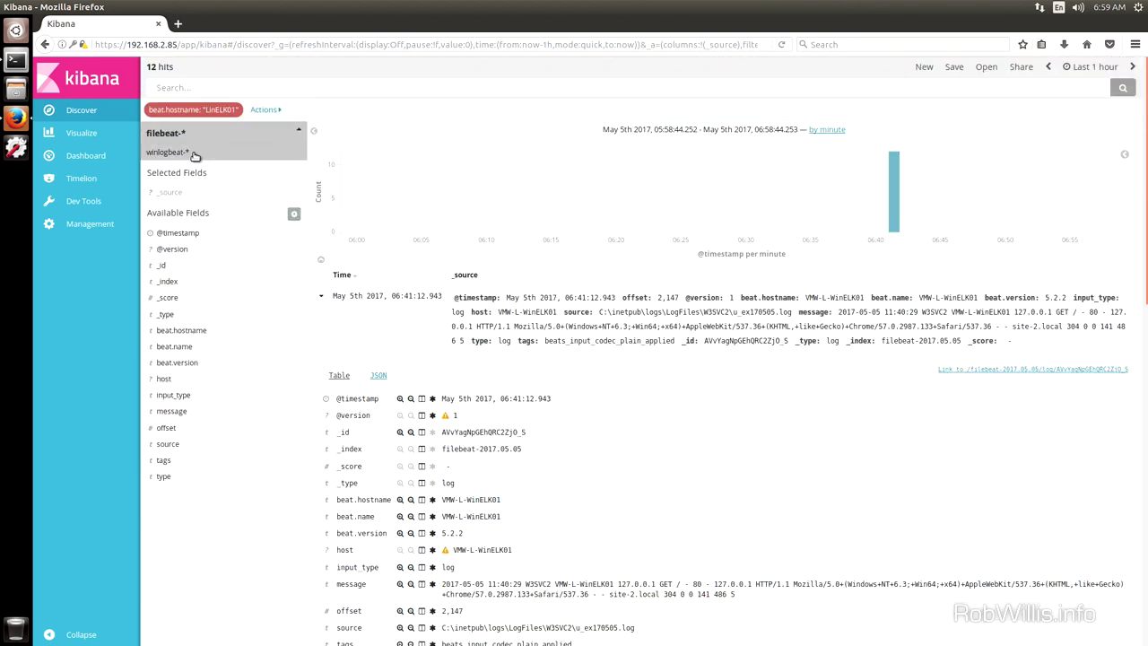
left_click(194, 153)
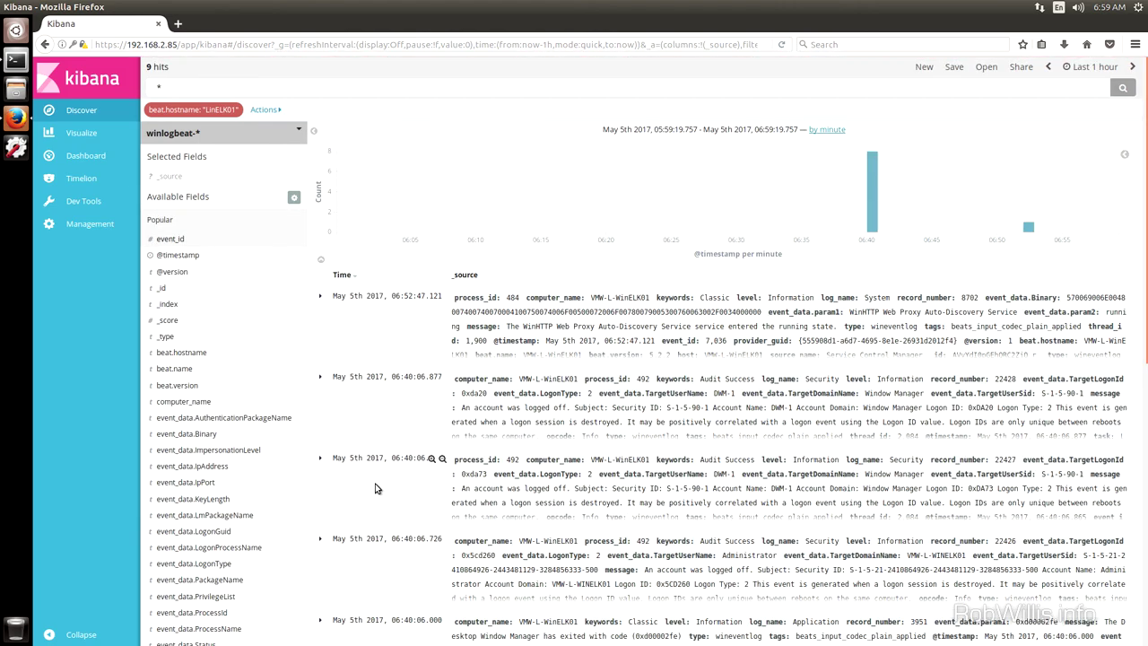
left_click(321, 296)
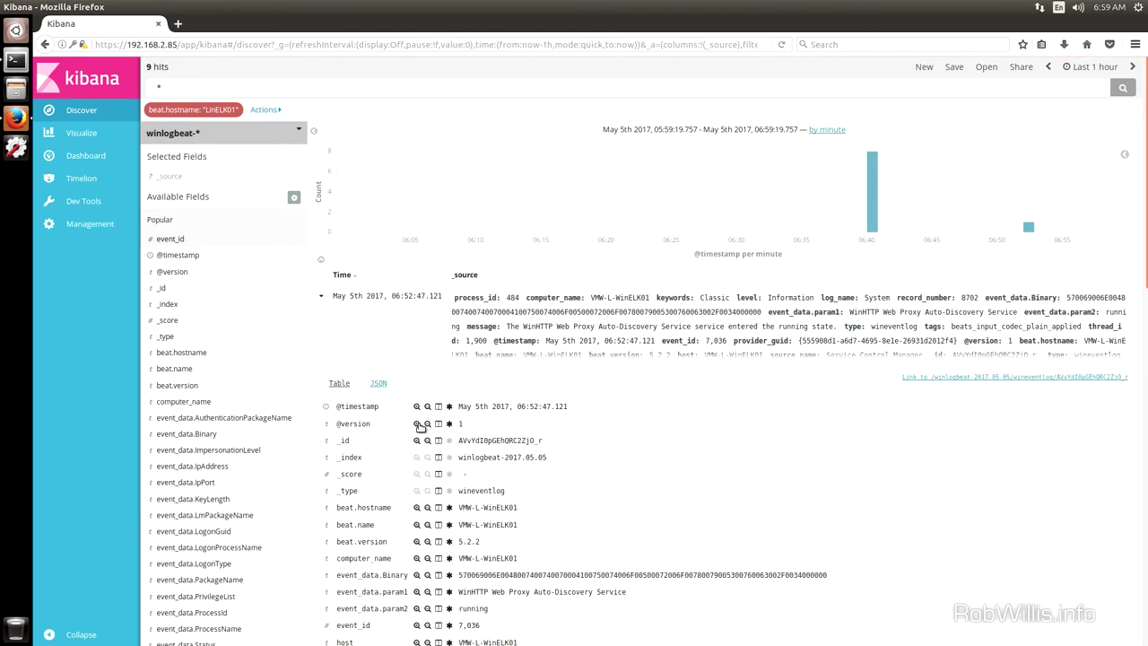
scroll(800, 455, "down", 3)
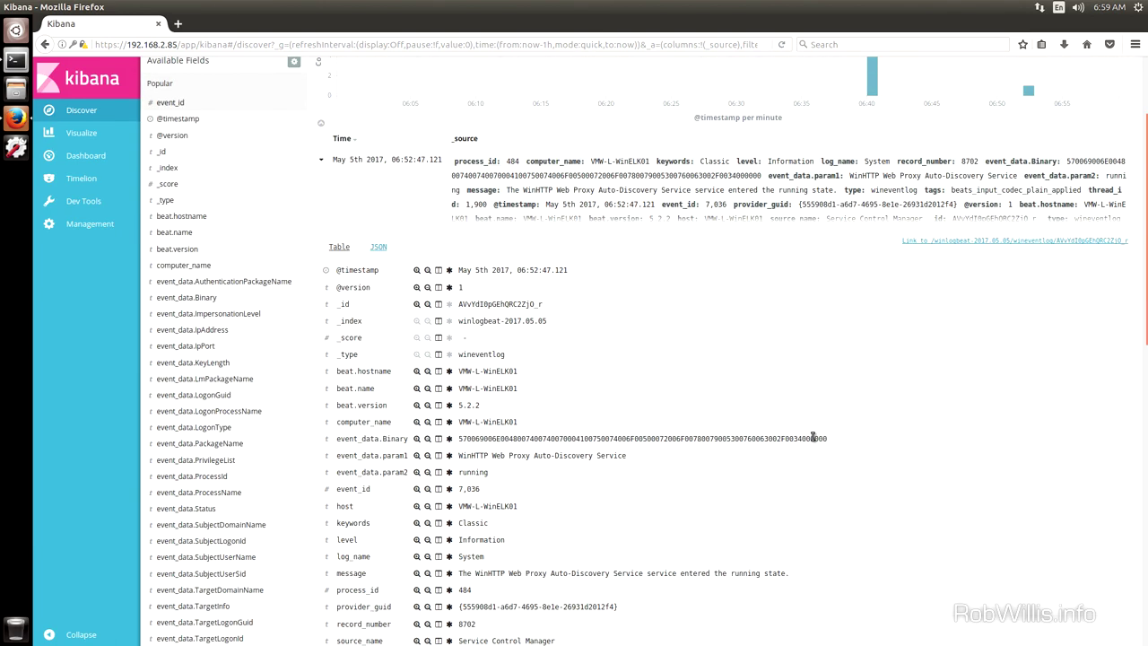
scroll(812, 437, "down", 4)
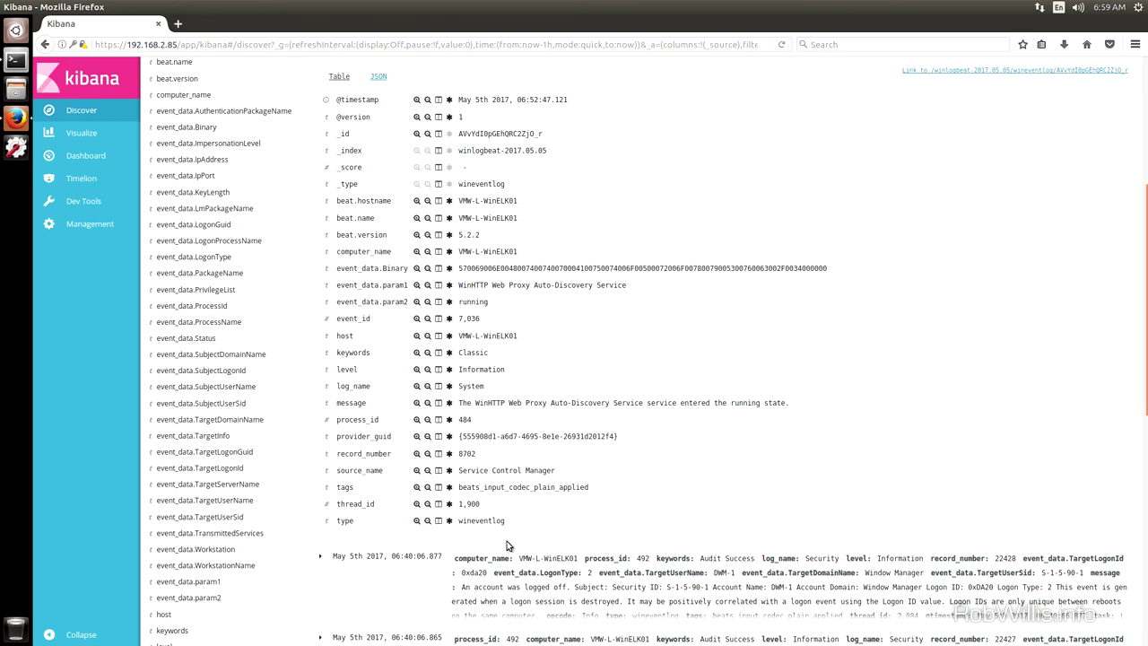
scroll(725, 520, "down", 4)
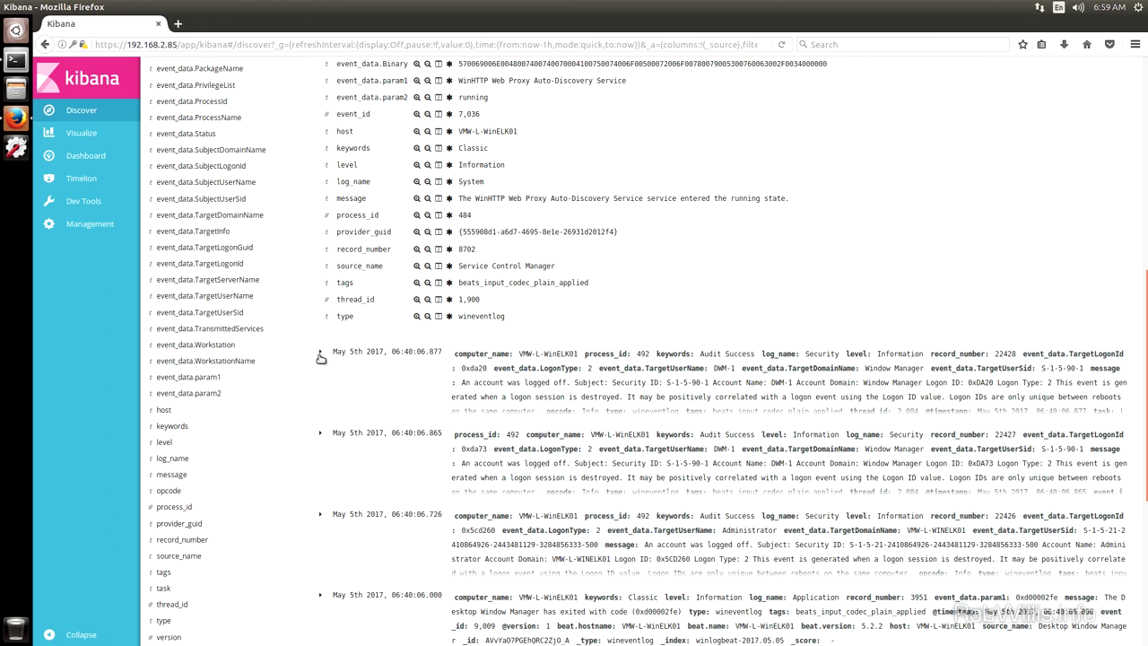
- Filter for the 06:40:06.877 logoff event's event_data.TargetUserName value DWM-1, leaving 2 hits
left_click(320, 353)
scroll(731, 465, "down", 4)
scroll(730, 465, "down", 3)
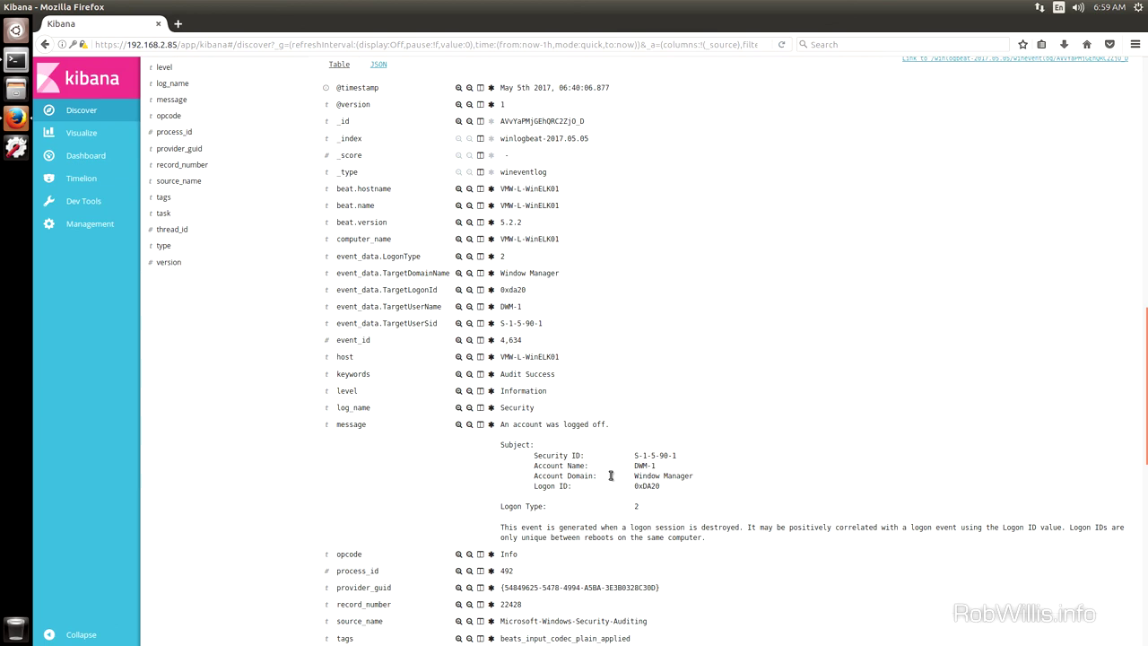
left_click_drag(656, 466, 545, 467)
left_click_drag(530, 309, 315, 310)
left_click(609, 312)
left_click(459, 309)
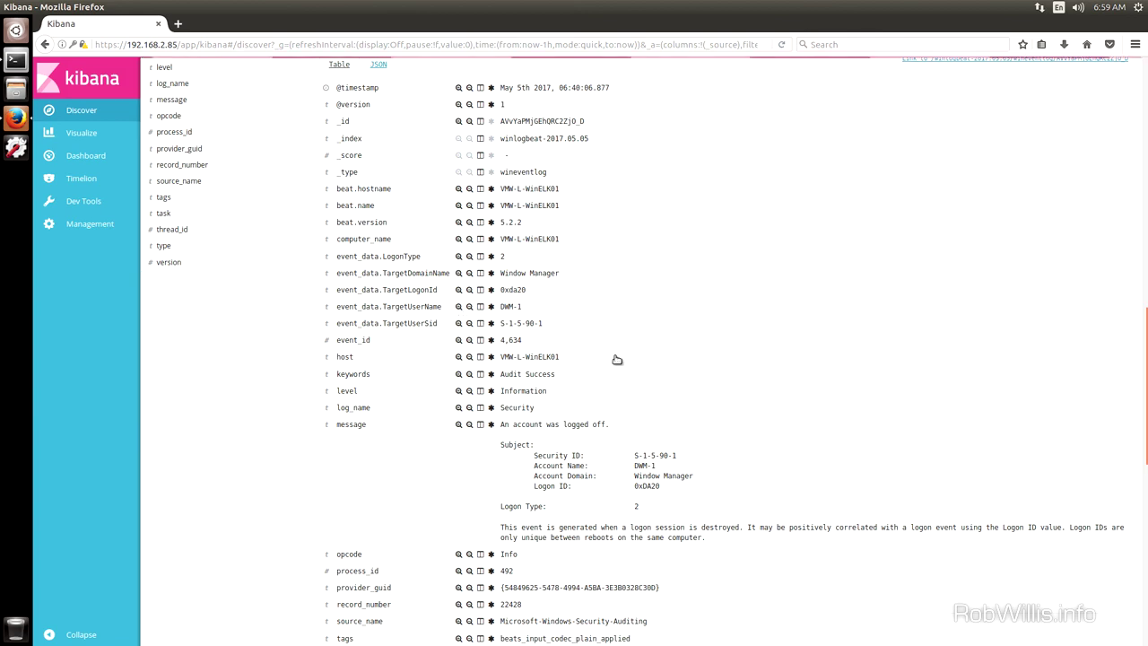
scroll(740, 364, "up", 10)
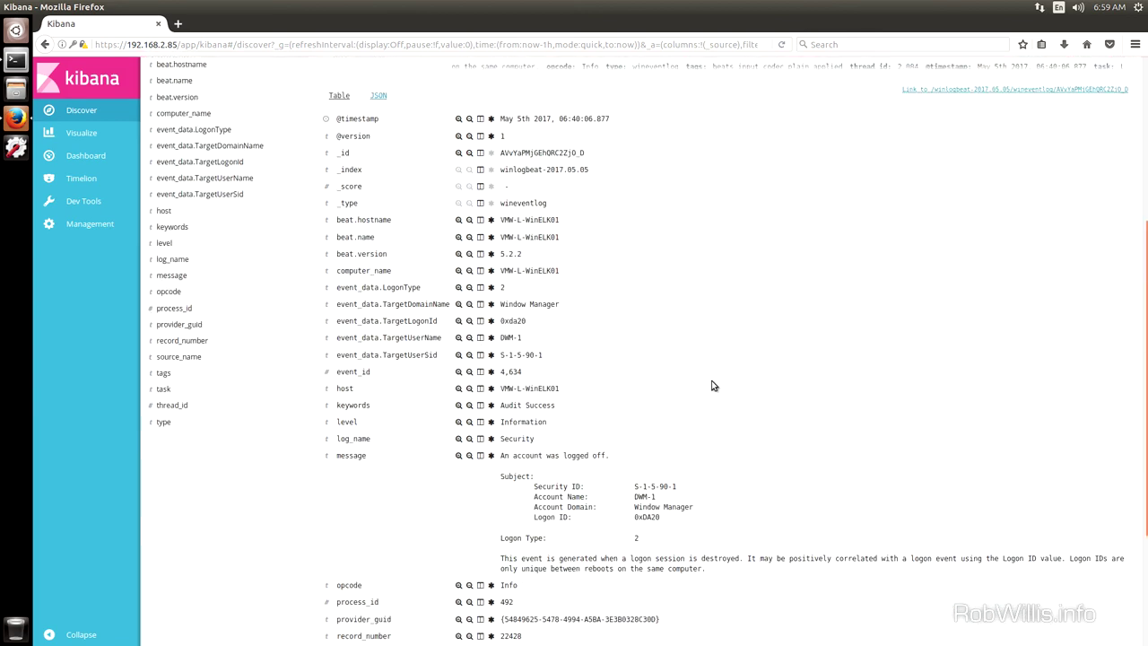
mouse_move(312, 110)
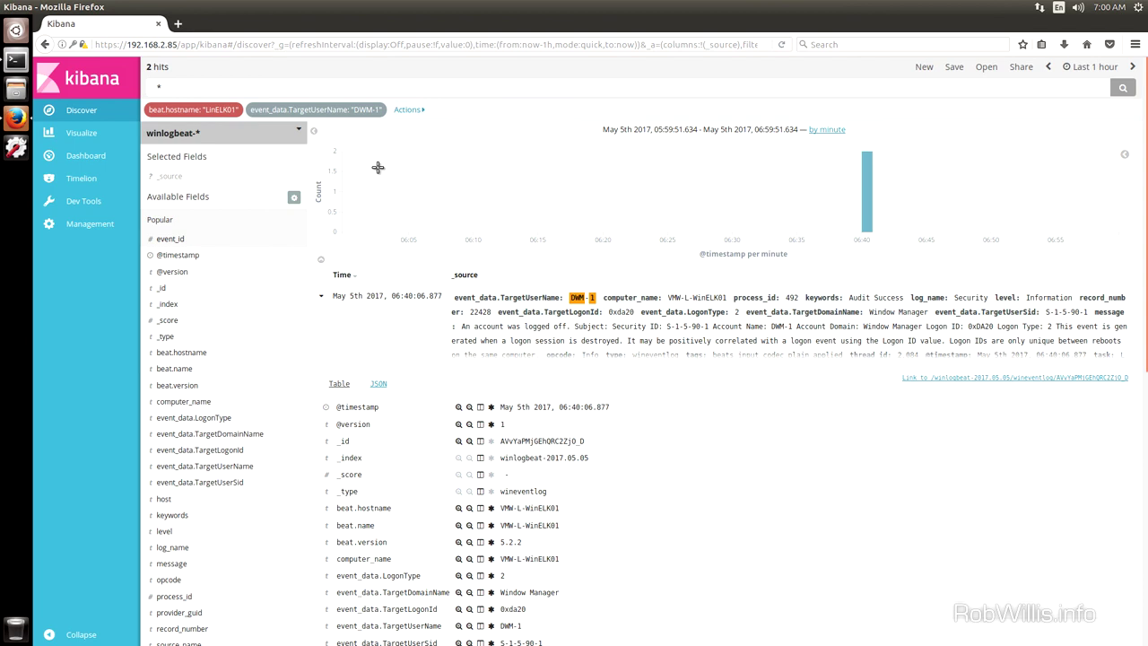
- Delete the beat.hostname LinELK01 exclusion filter
mouse_move(156, 114)
left_click(208, 110)
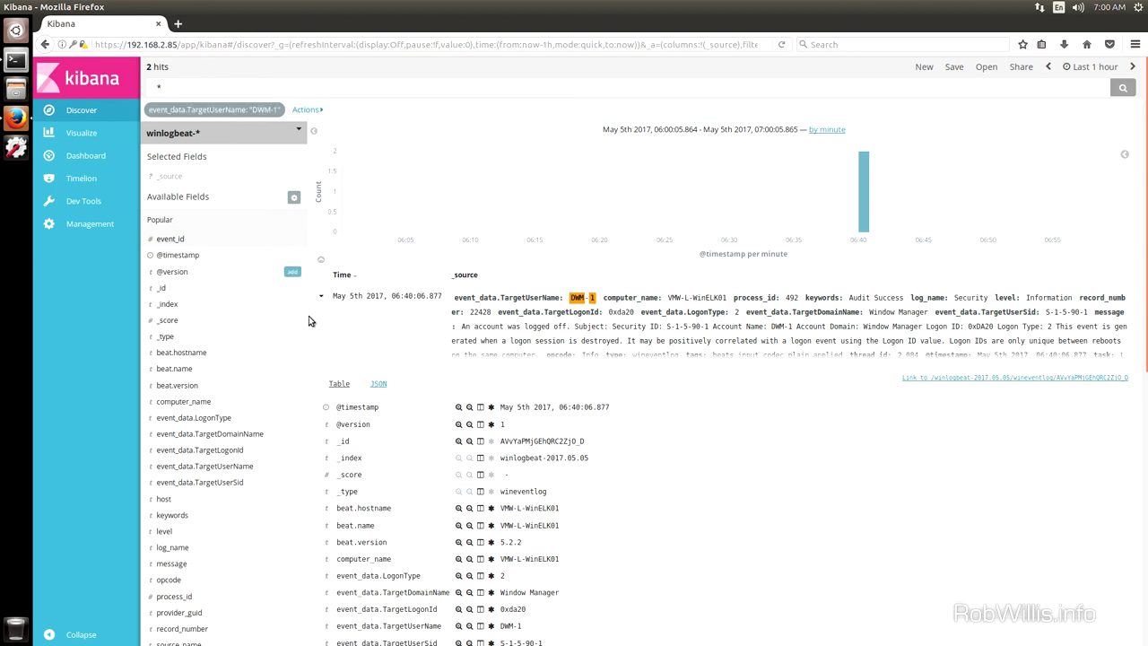
scroll(569, 423, "down", 3)
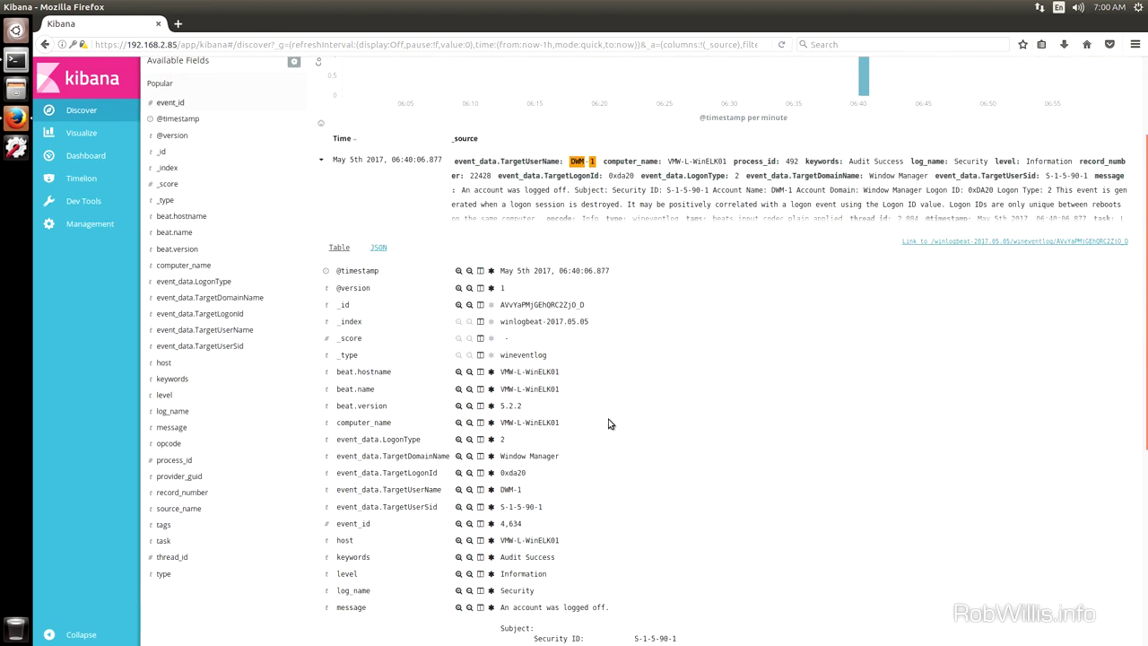
scroll(624, 418, "up", 3)
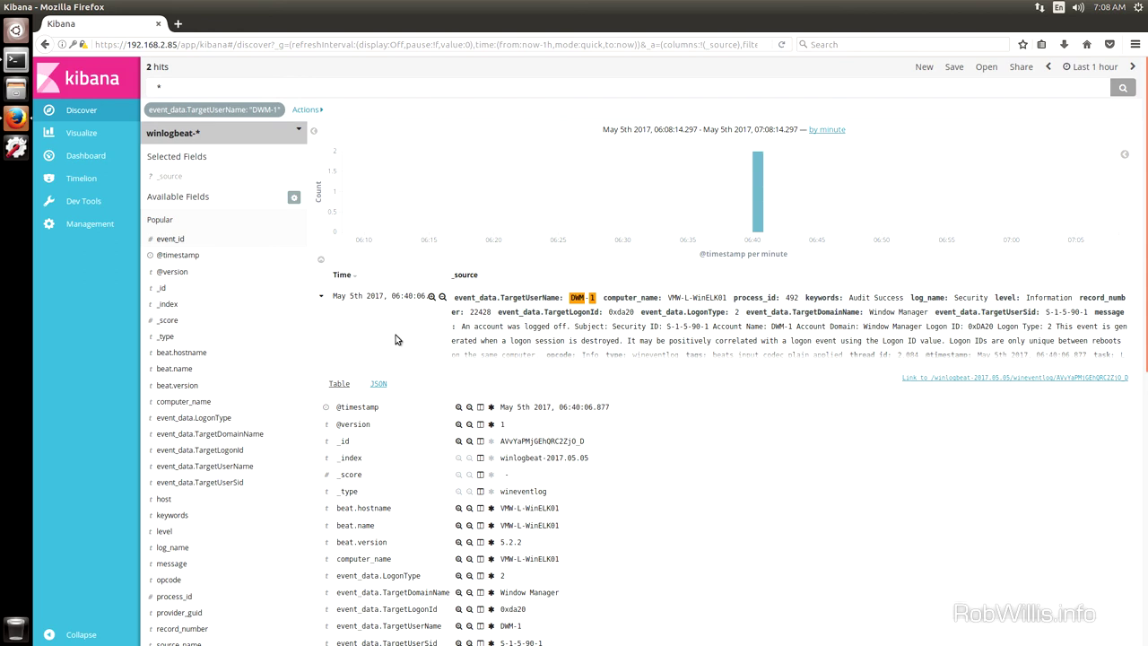
- Collapse the expanded event and delete the DWM-1 TargetUserName filter, restoring 11 hits
left_click(321, 296)
mouse_move(223, 109)
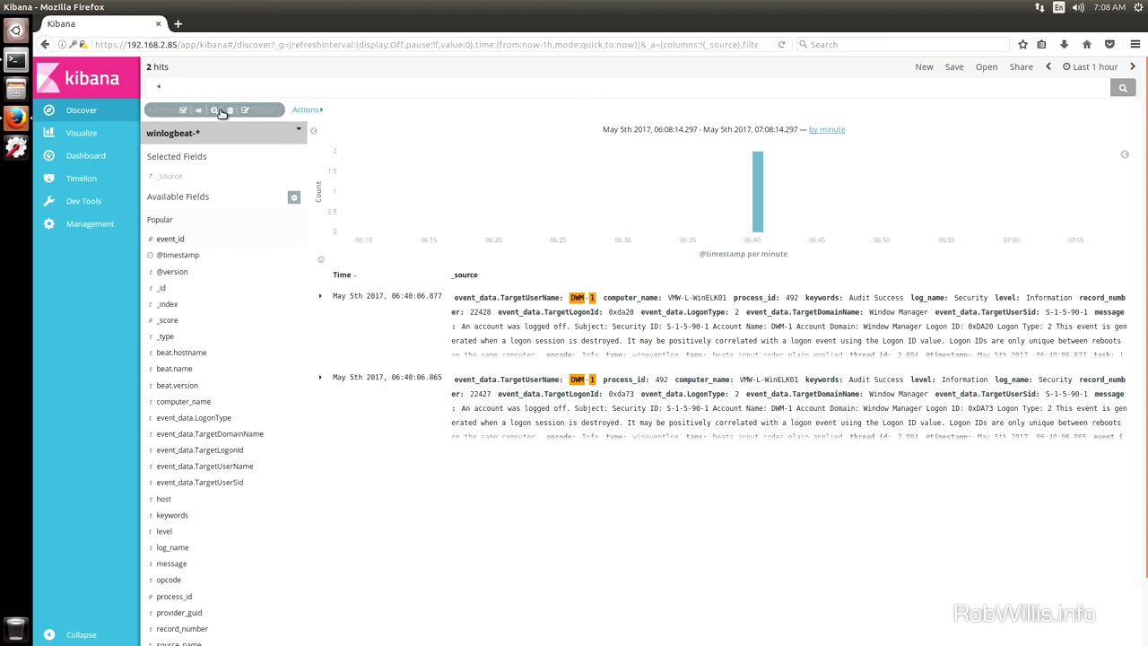
left_click(230, 111)
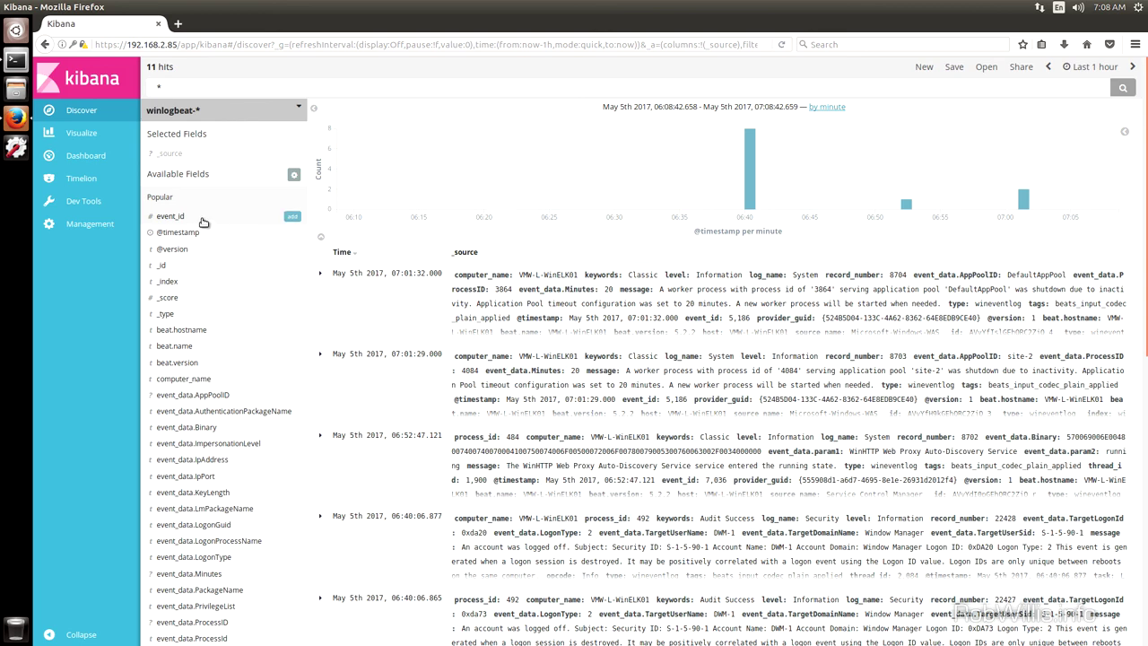
- Expand the 07:01:32 event and highlight its event_id value 5,186
scroll(201, 350, "down", 2)
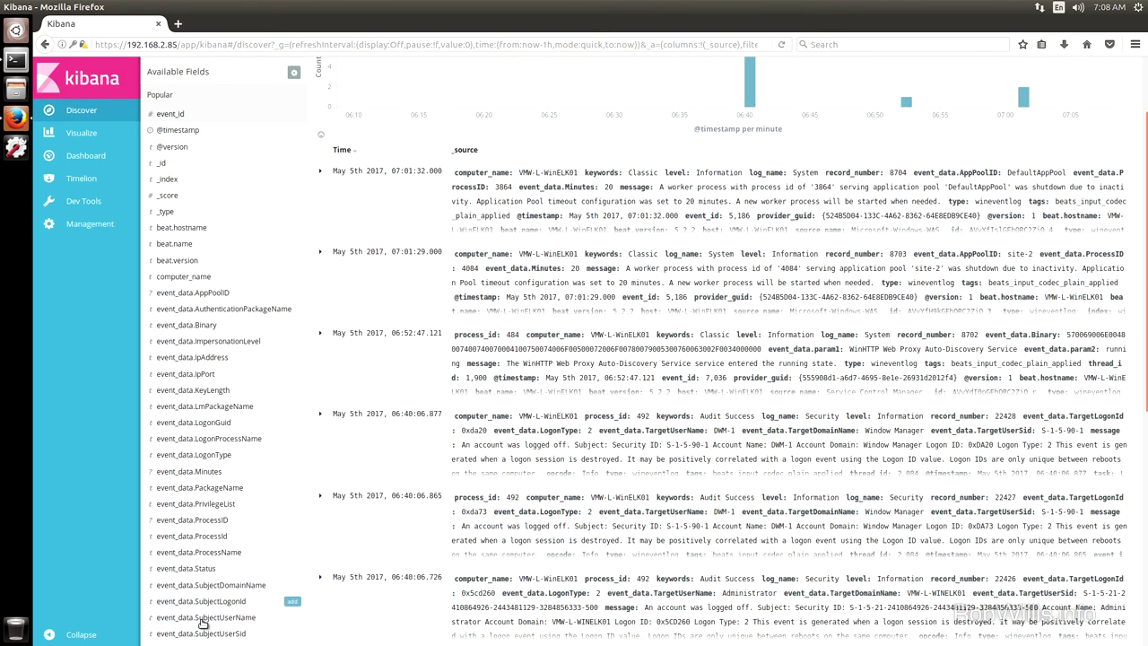
scroll(212, 484, "up", 2)
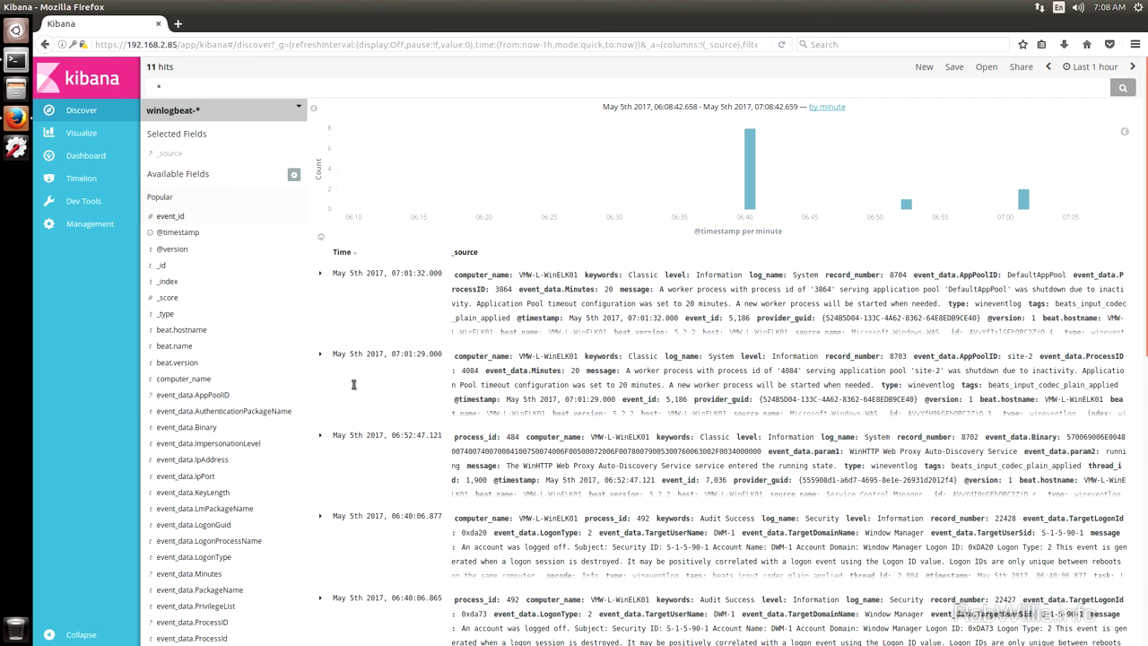
left_click(320, 272)
scroll(577, 512, "down", 2)
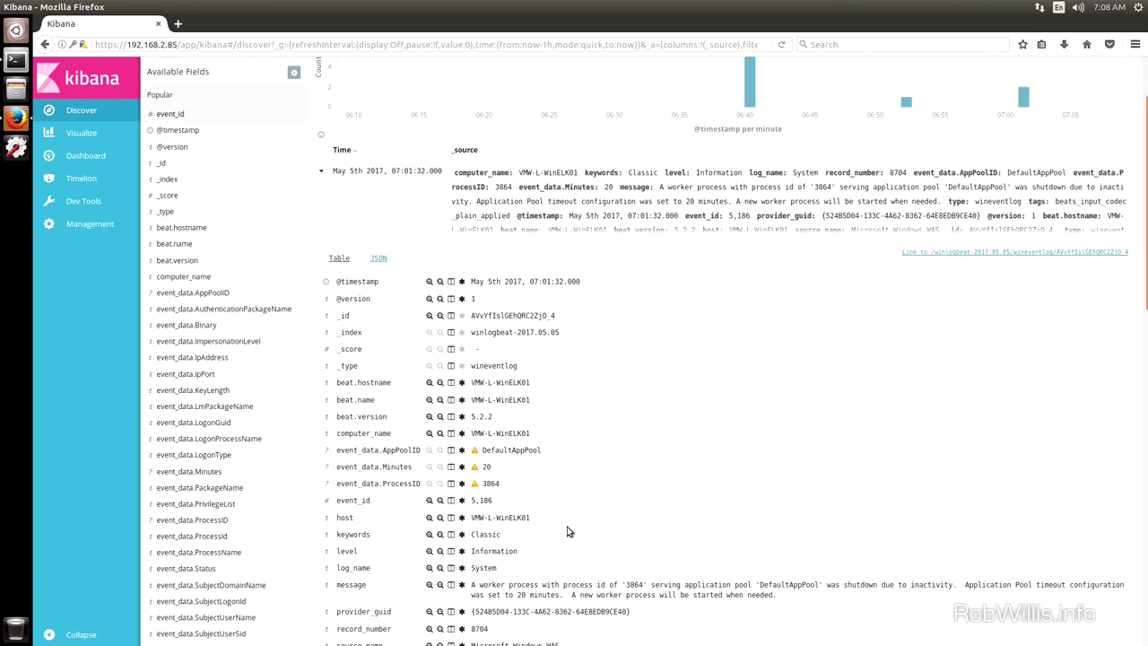
scroll(599, 502, "down", 1)
left_click_drag(499, 466, 328, 466)
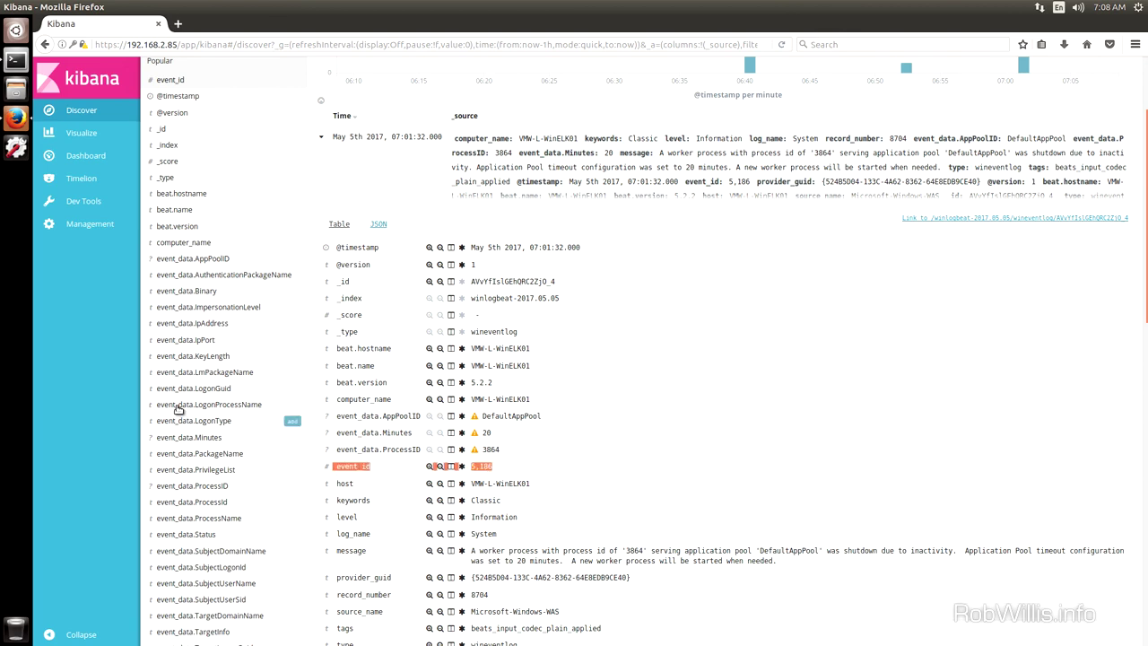
- Filter the winlogbeat events to event_id 4,634 from the field's Quick Count
scroll(179, 404, "up", 3)
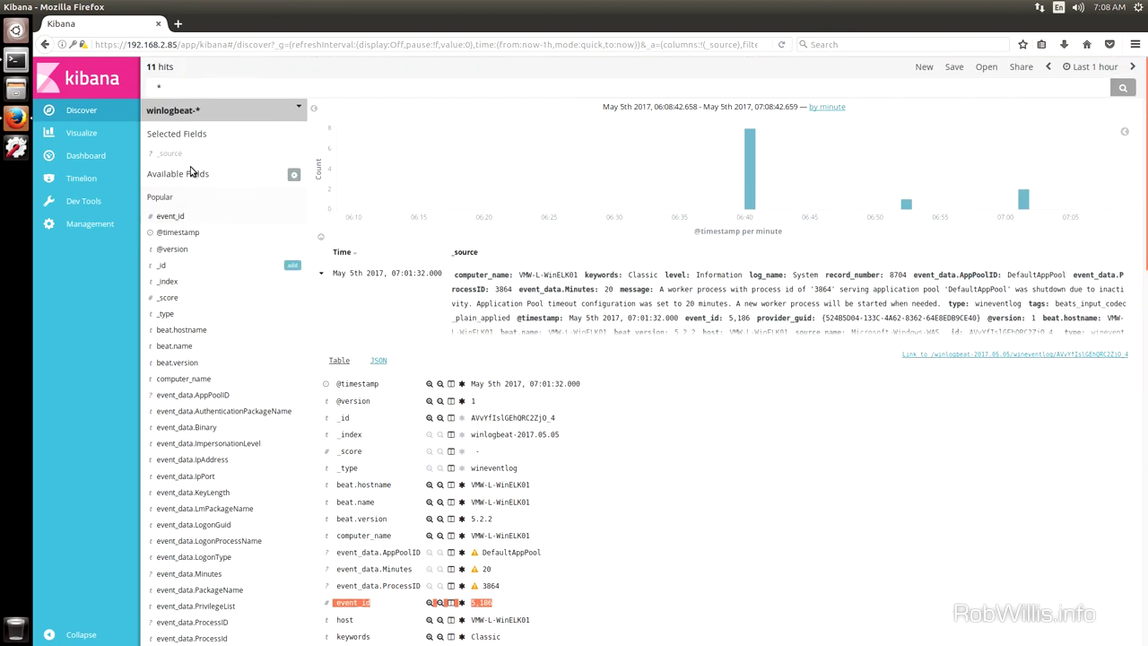
left_click(172, 219)
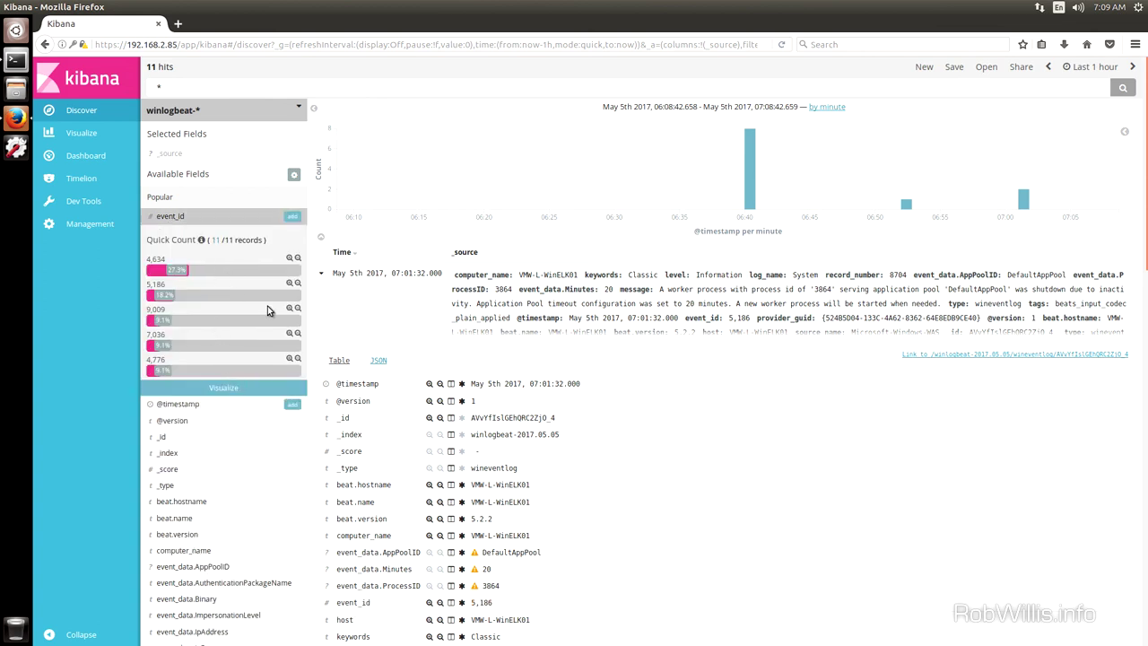
left_click(289, 257)
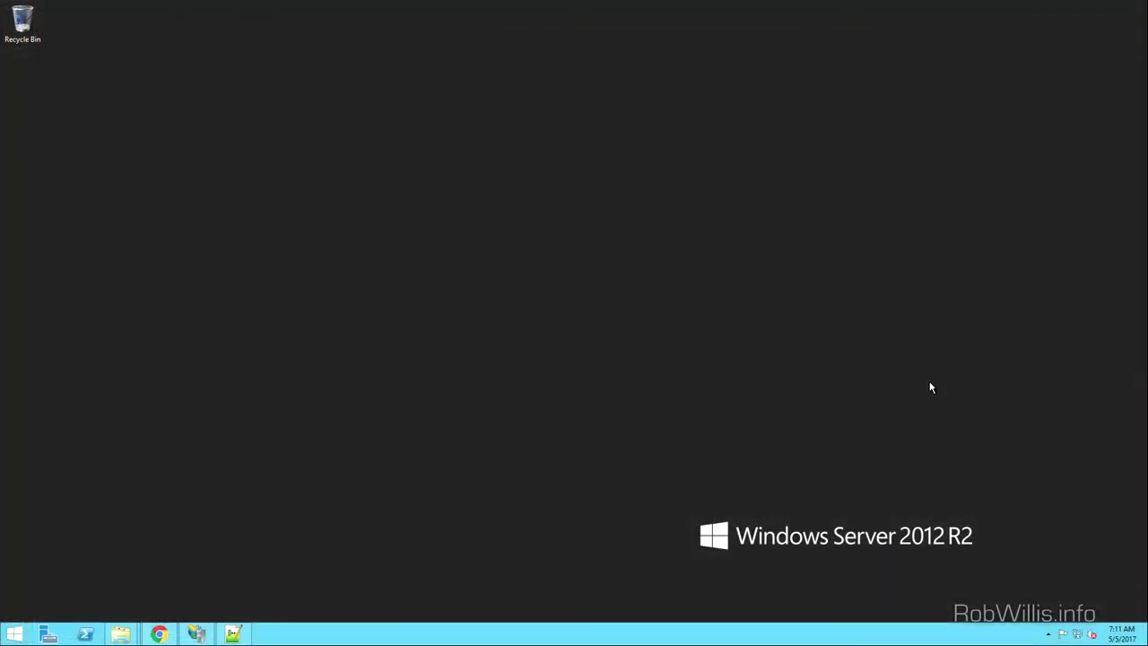
- Inspect the test.local site's host-name binding in IIS Manager
left_click(196, 634)
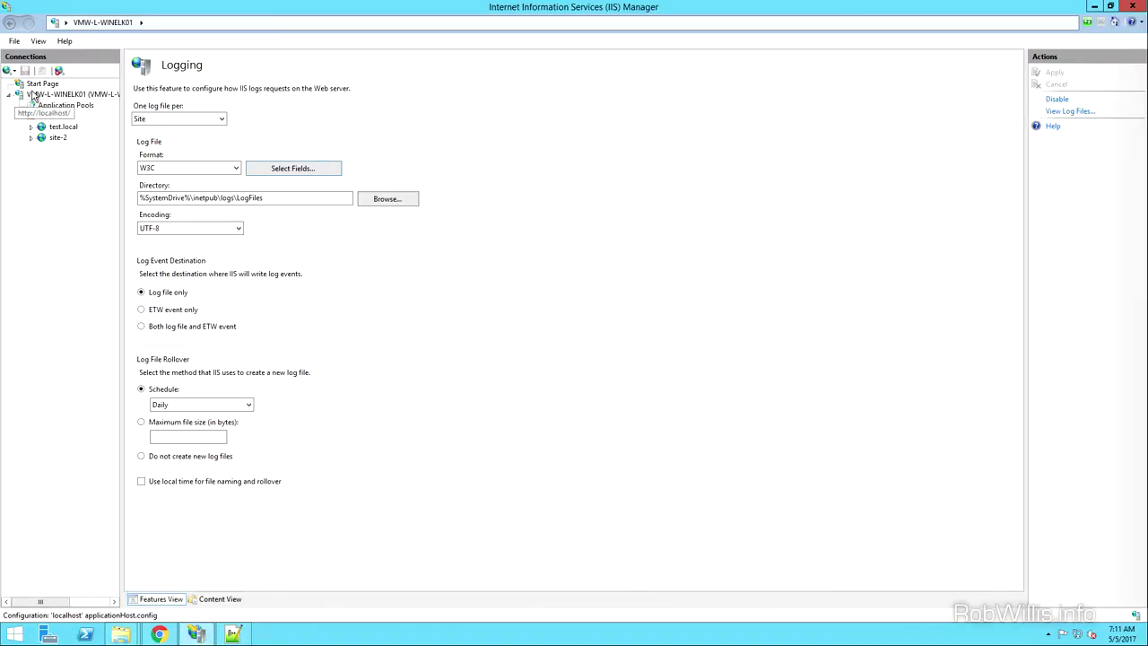
left_click(36, 96)
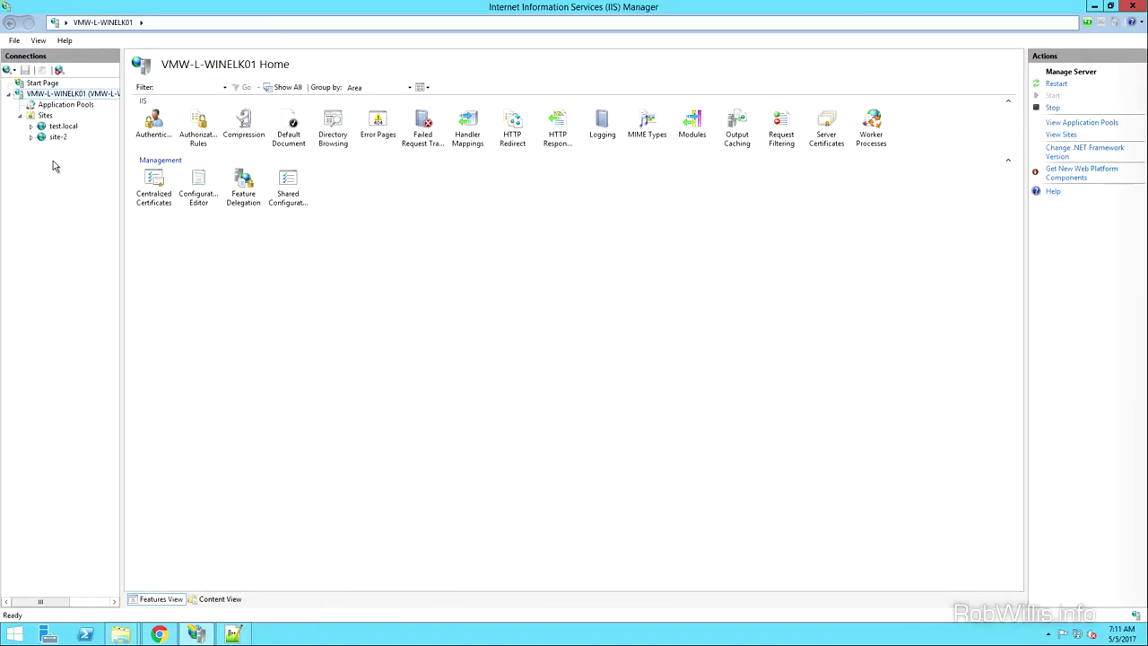
left_click(62, 126)
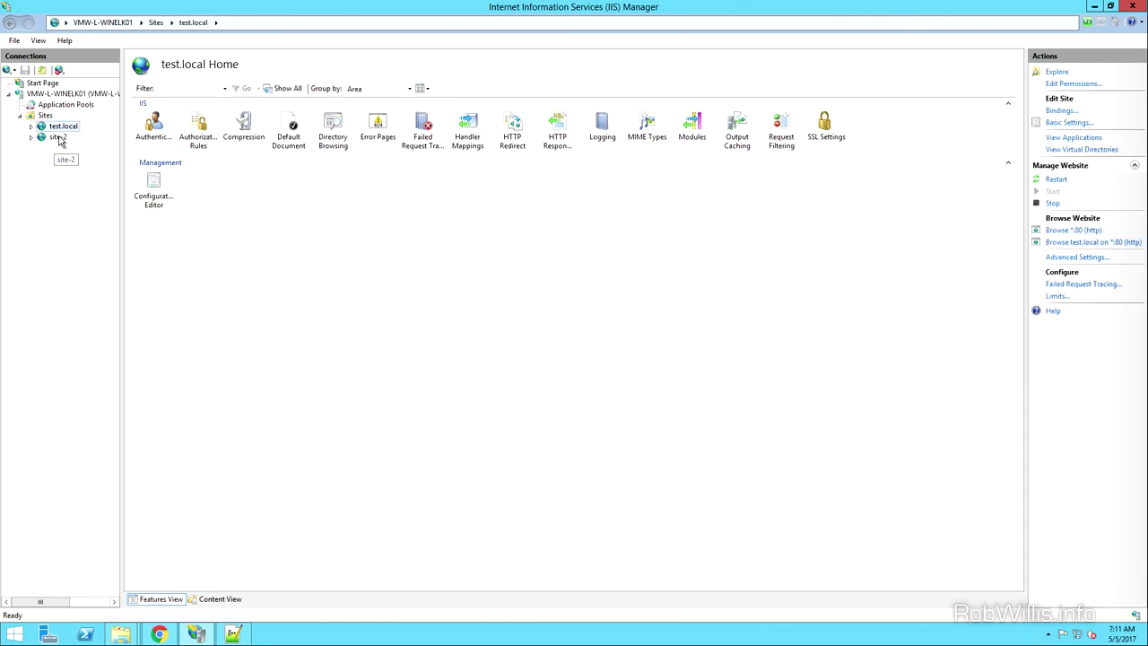
left_click(58, 137)
left_click(62, 126)
left_click(1065, 110)
left_click(439, 254)
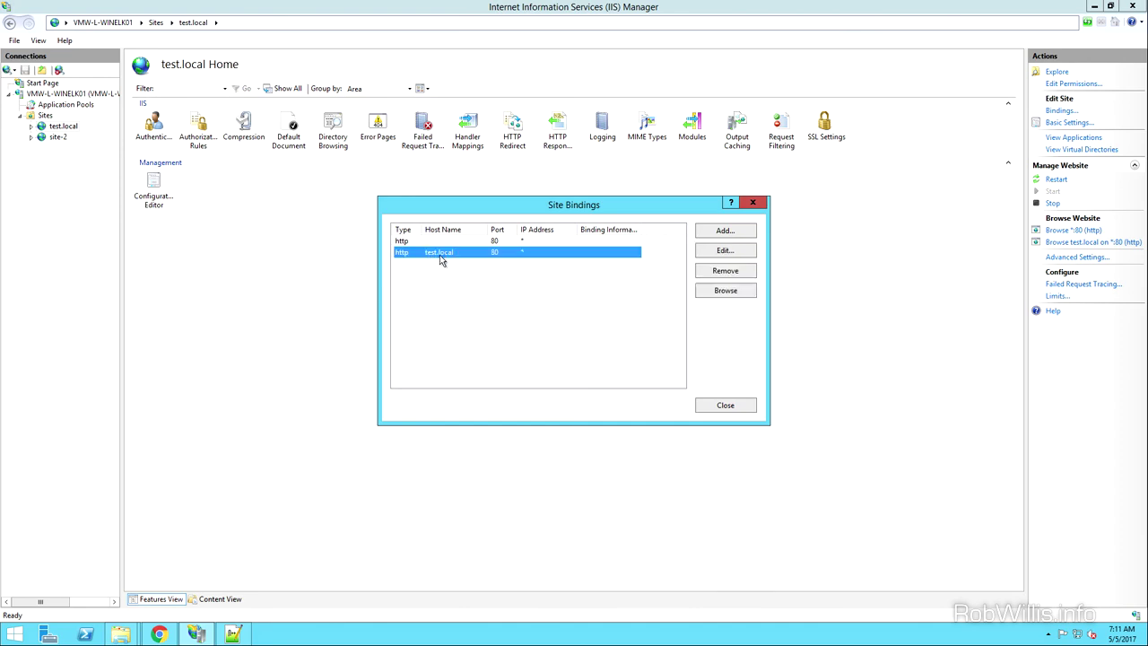
left_click(730, 407)
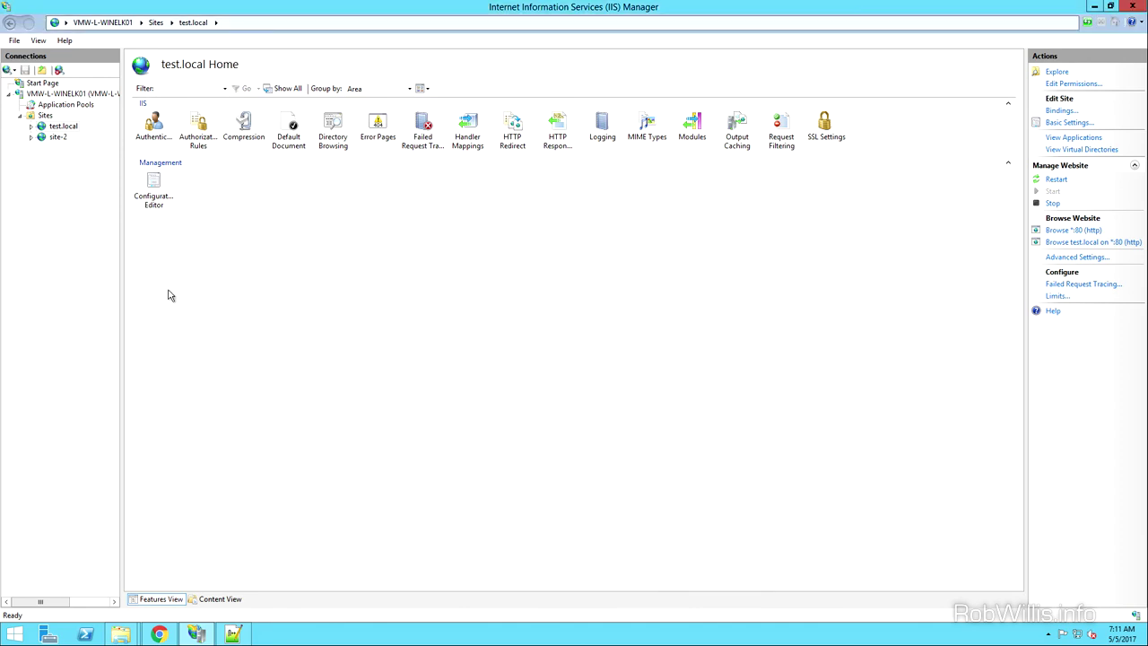
- Inspect the site-2 site's binding to site-2.local on port 80 over http
left_click(58, 136)
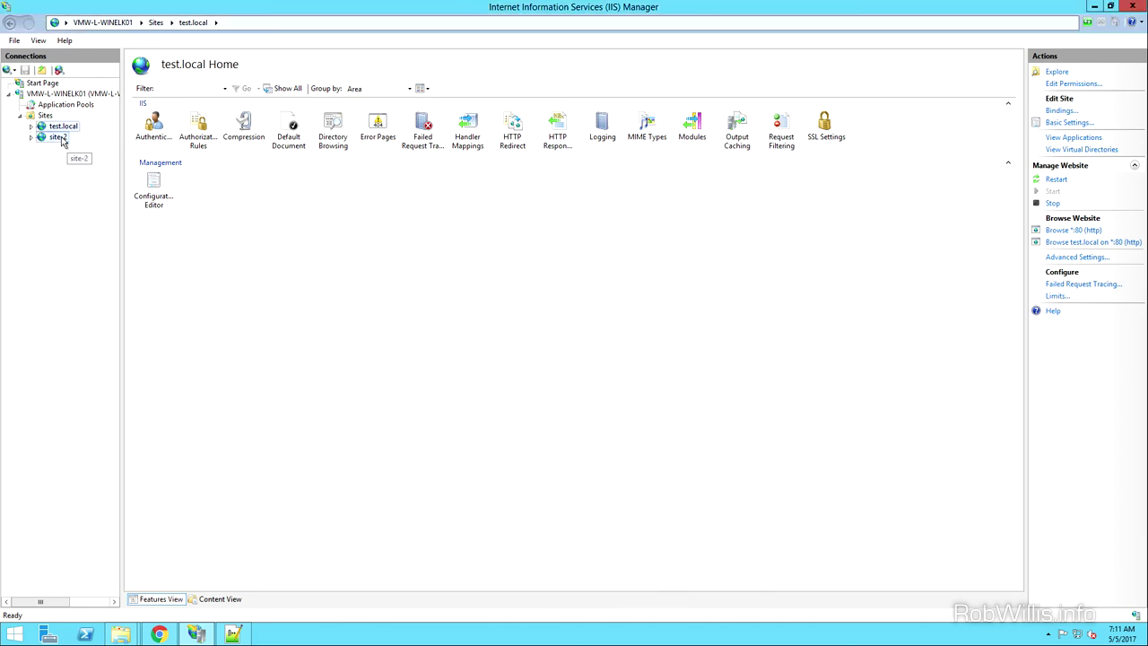
left_click(1051, 112)
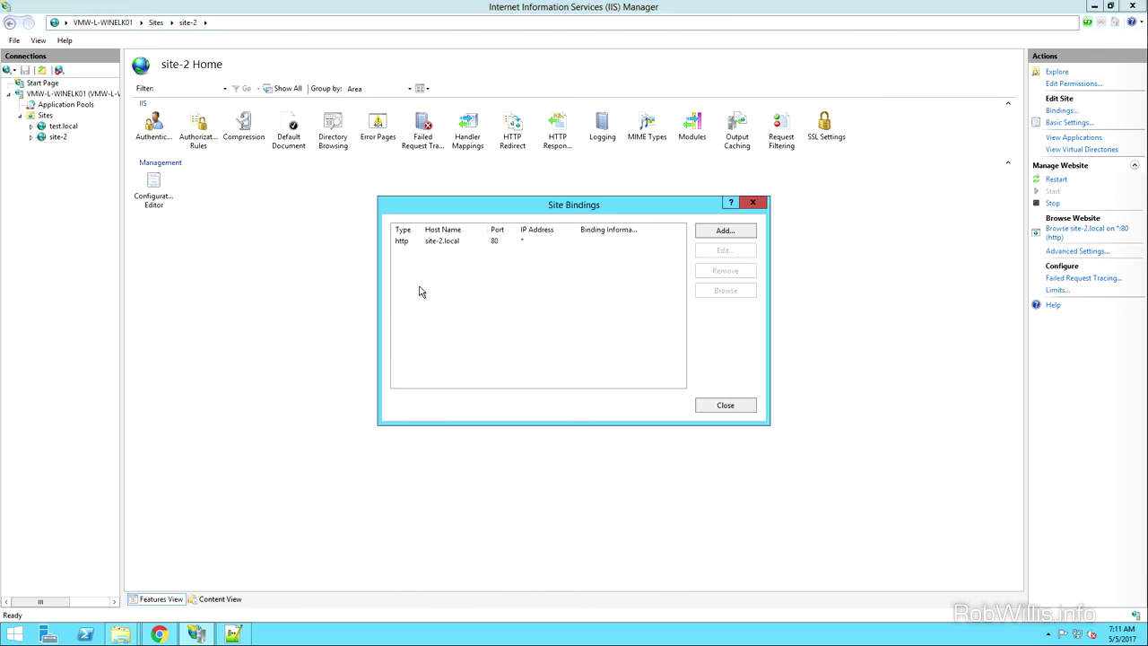
left_click(449, 242)
left_click(736, 410)
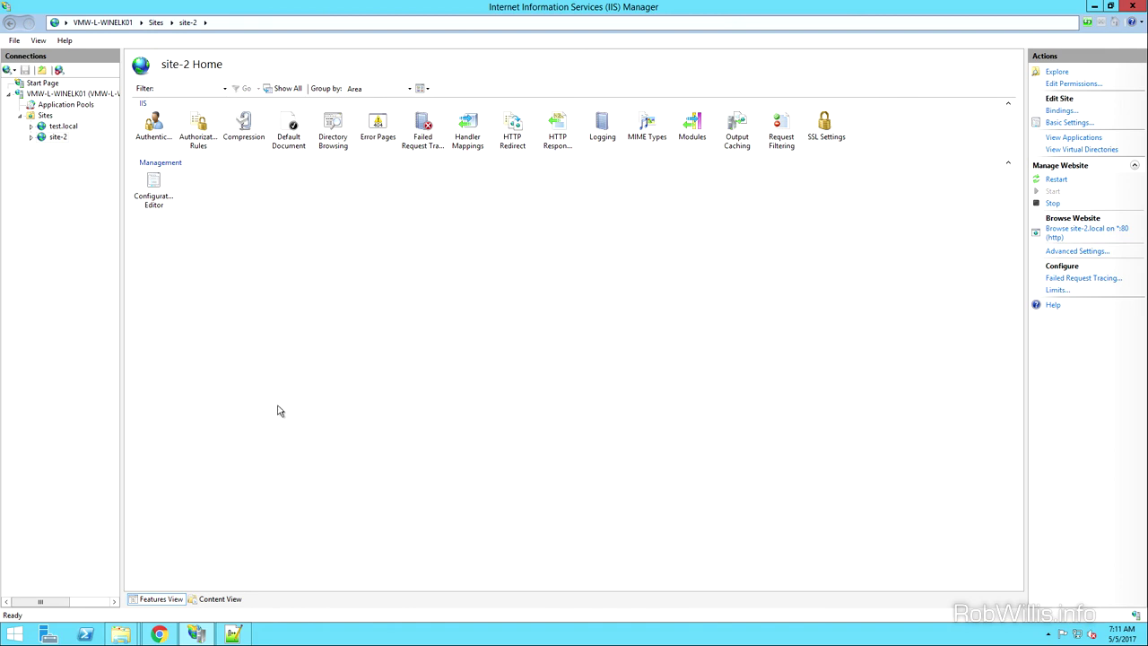
- Open the server's Logging settings and select the LogFiles directory path
left_click(86, 96)
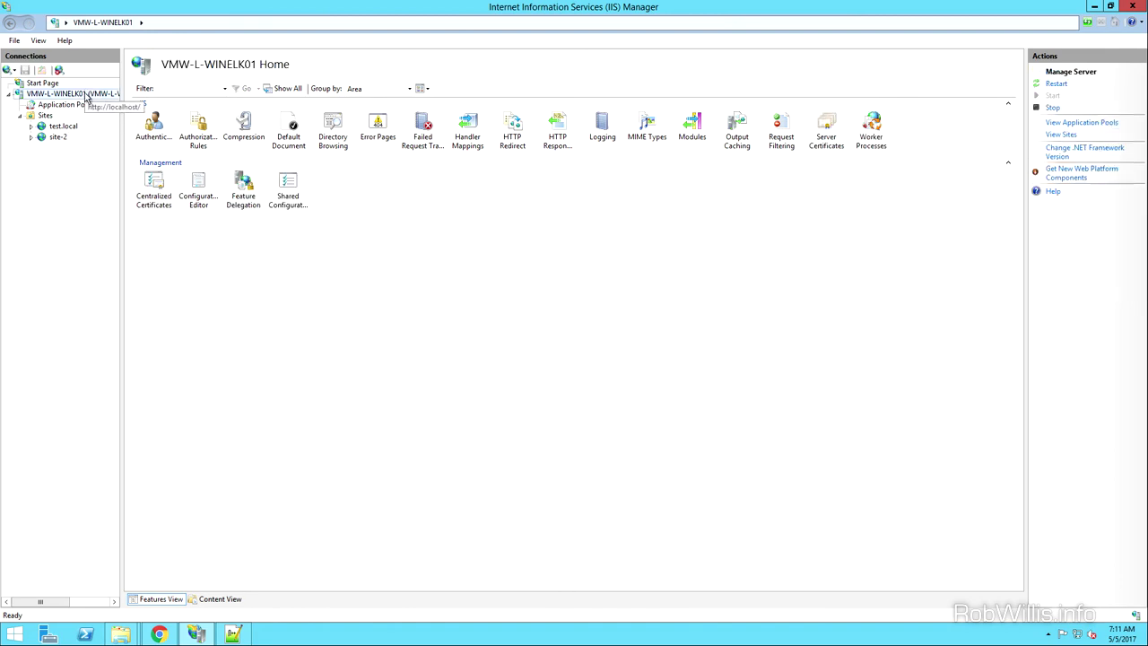
double_click(609, 132)
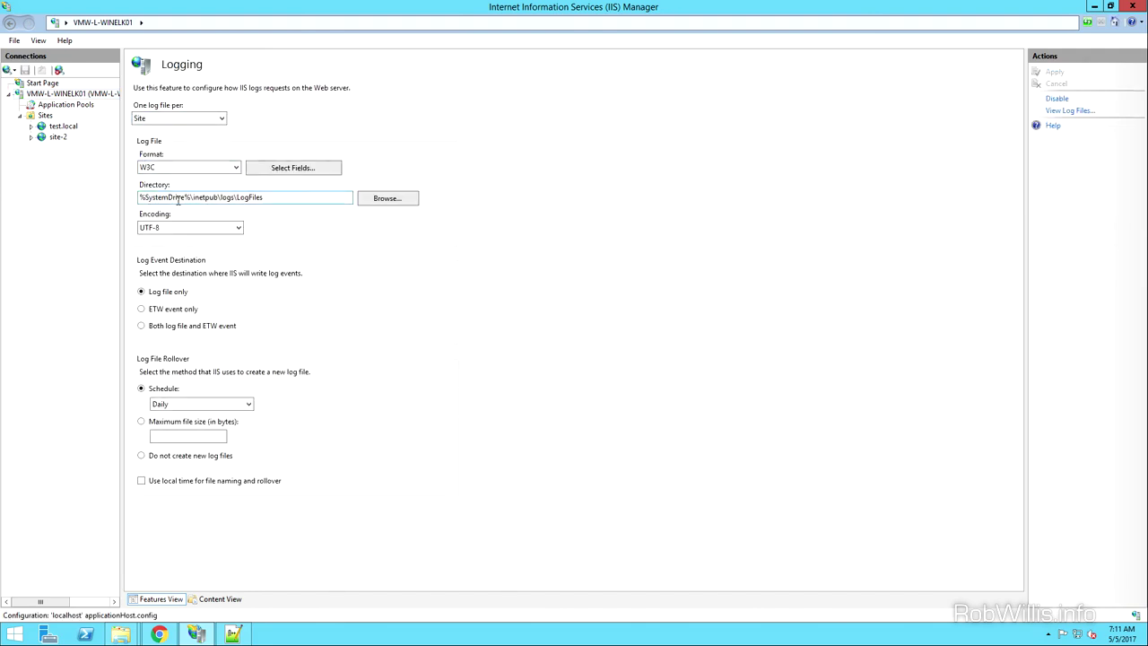
left_click_drag(290, 199, 81, 199)
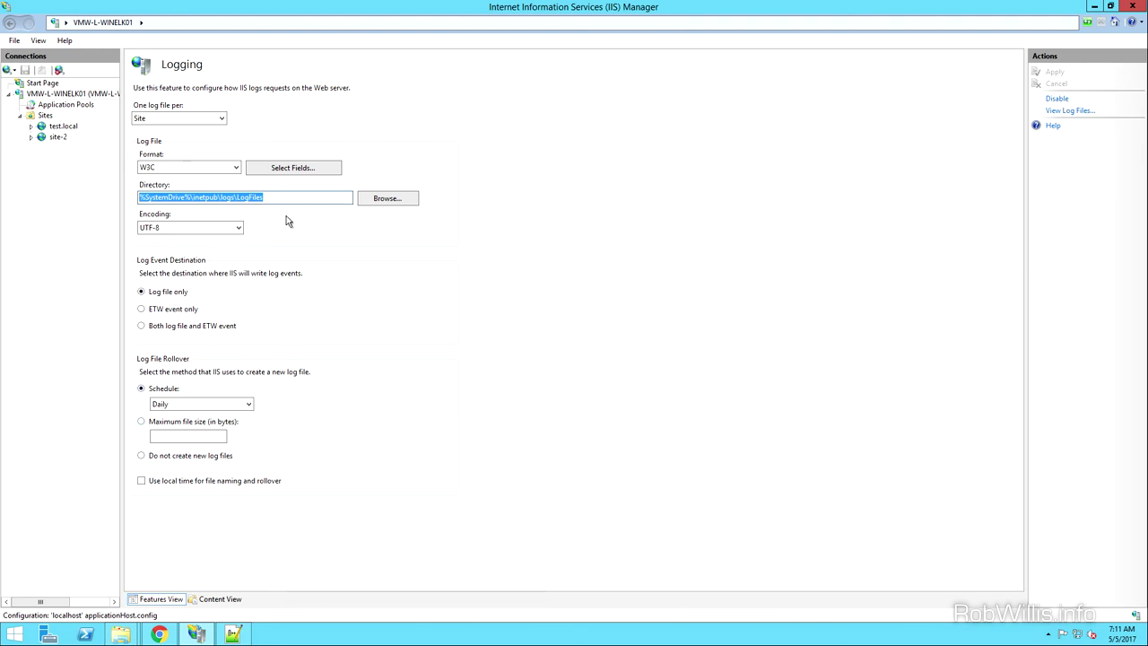
- Review the selected W3C log fields and cancel the dialog
left_click(294, 171)
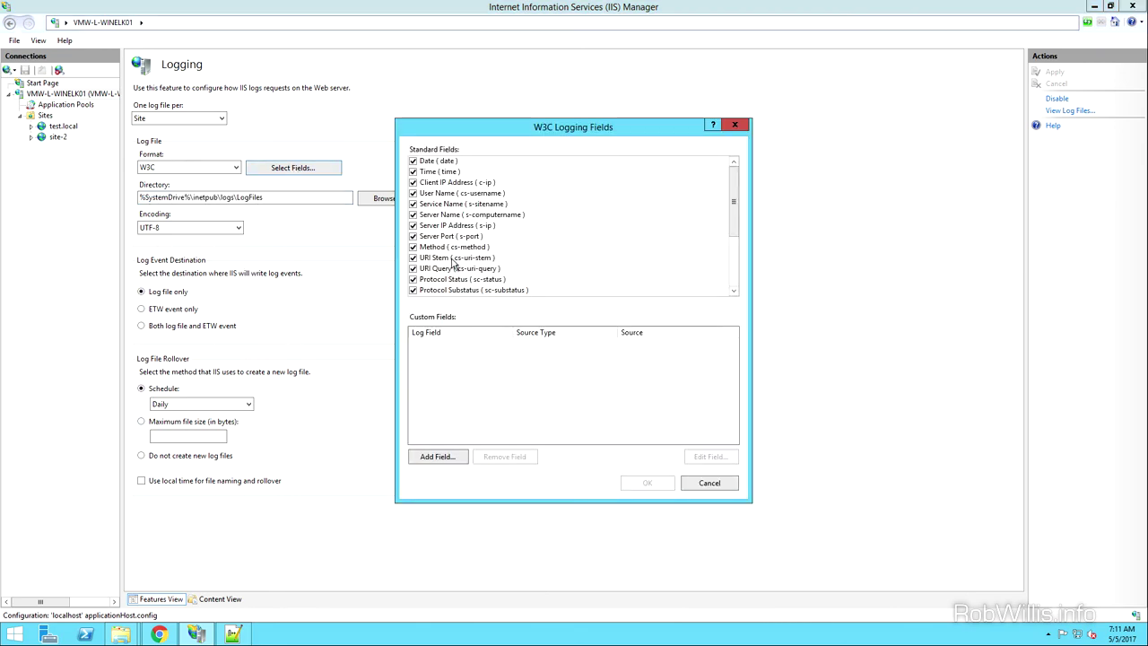
mouse_move(736, 191)
left_mouse_down()
mouse_move(737, 256)
mouse_move(740, 172)
left_mouse_up()
left_click_drag(733, 199, 734, 159)
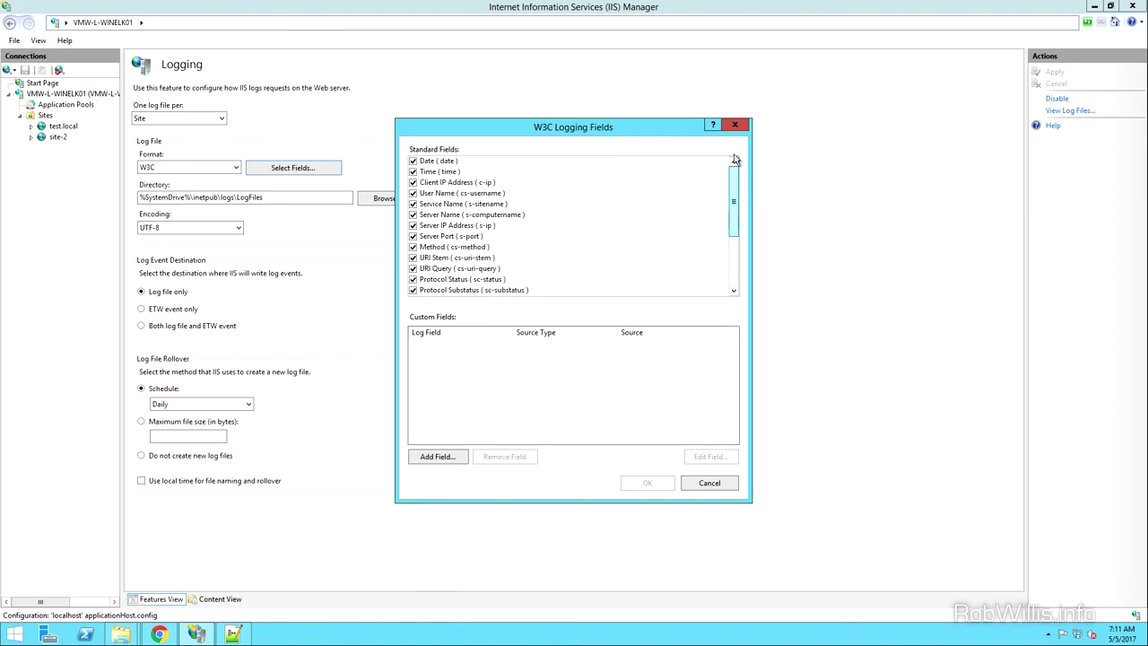
left_click(715, 488)
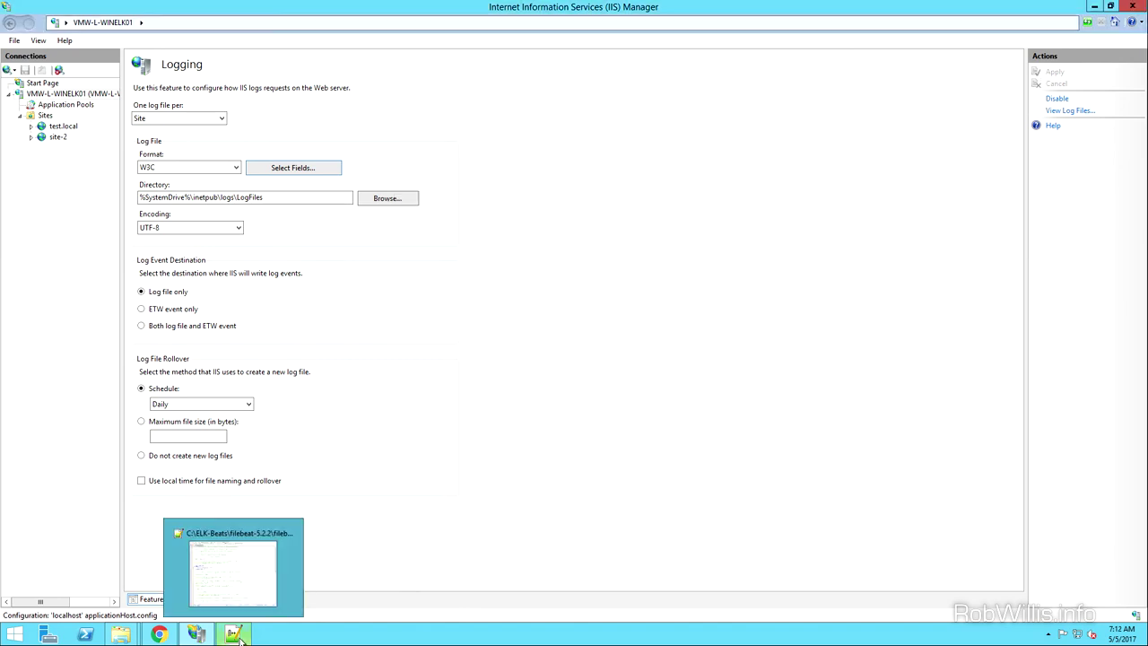
left_click(121, 634)
- Bring the W3SVC2 log folder forward and view its full path and the IIS site IDs
left_click(88, 593)
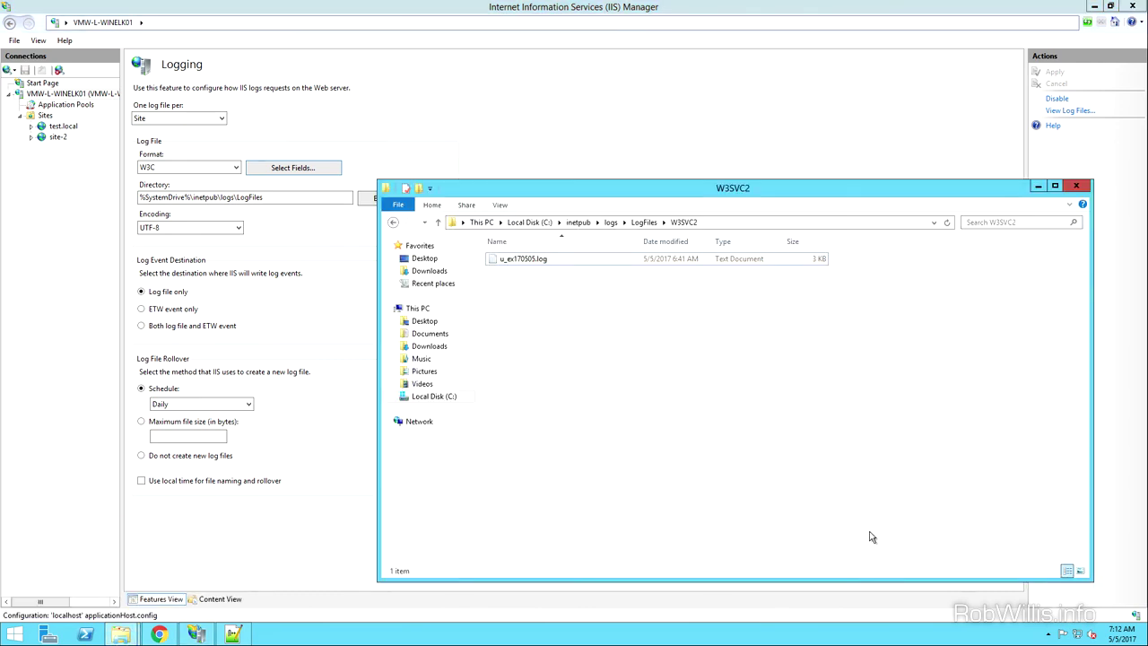
left_click(761, 223)
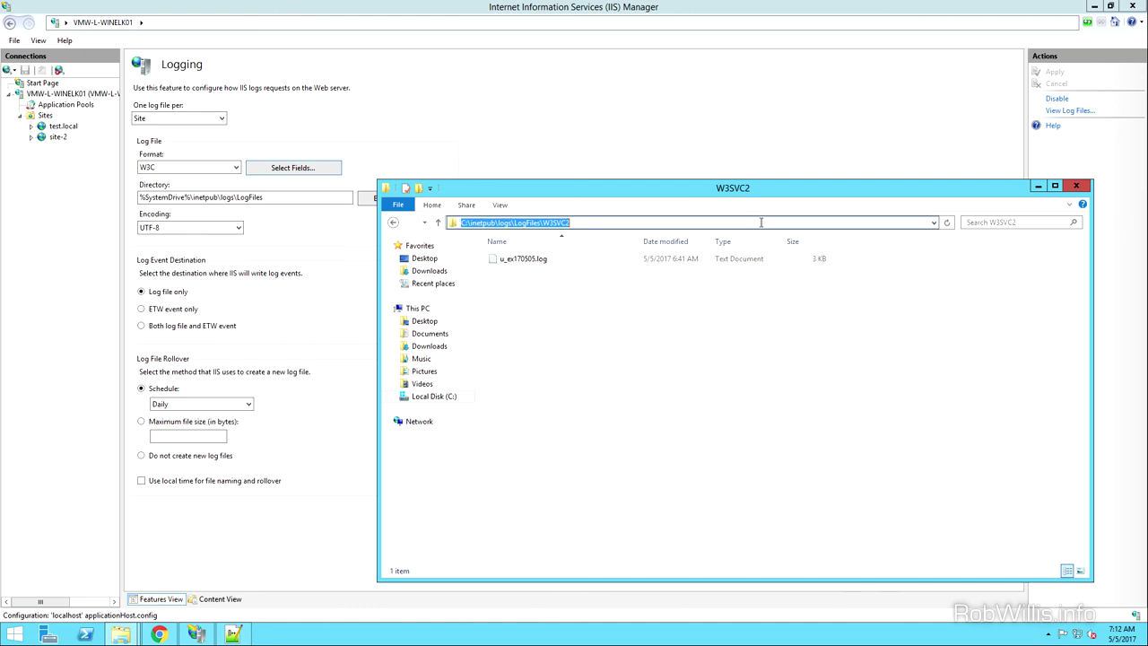
left_click(45, 116)
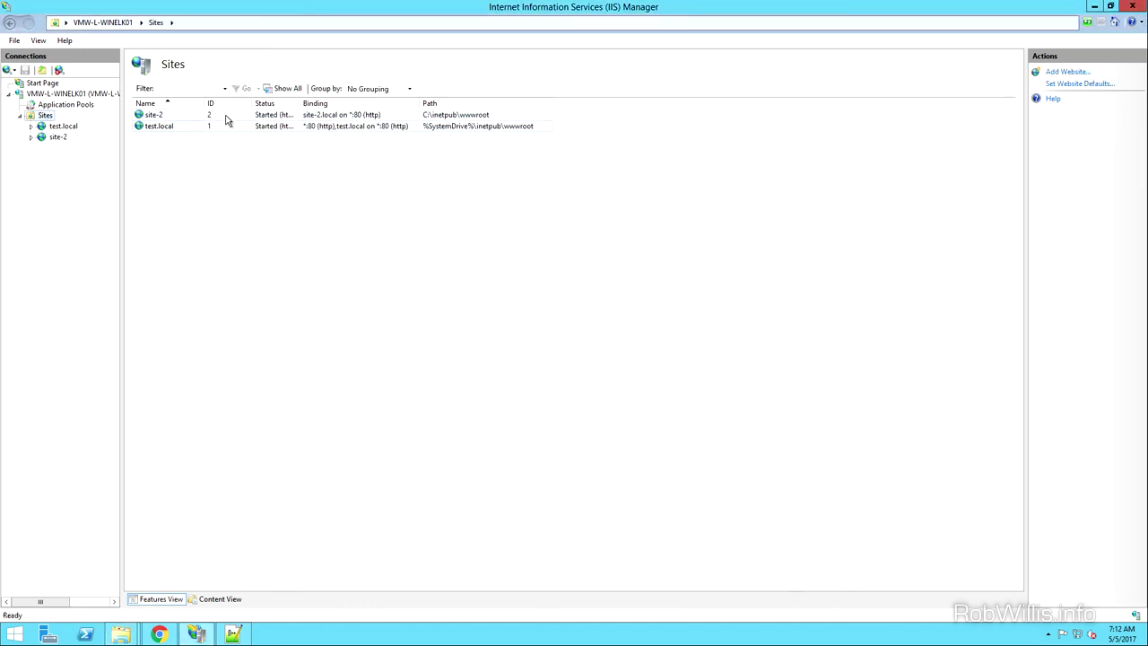
mouse_move(112, 638)
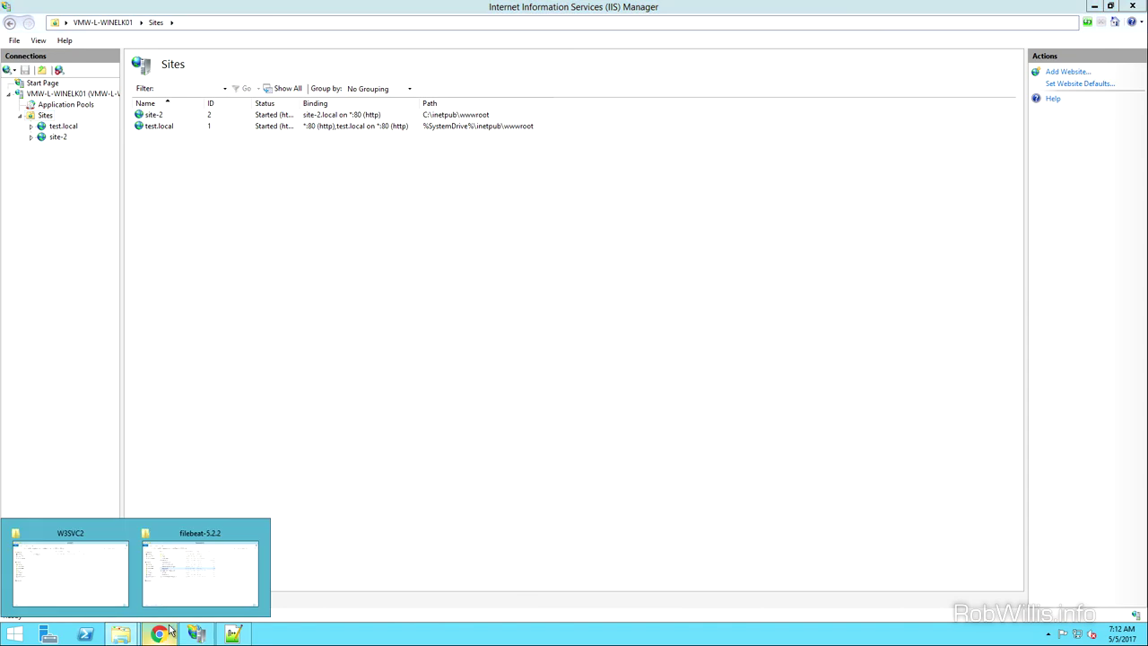
left_click(93, 573)
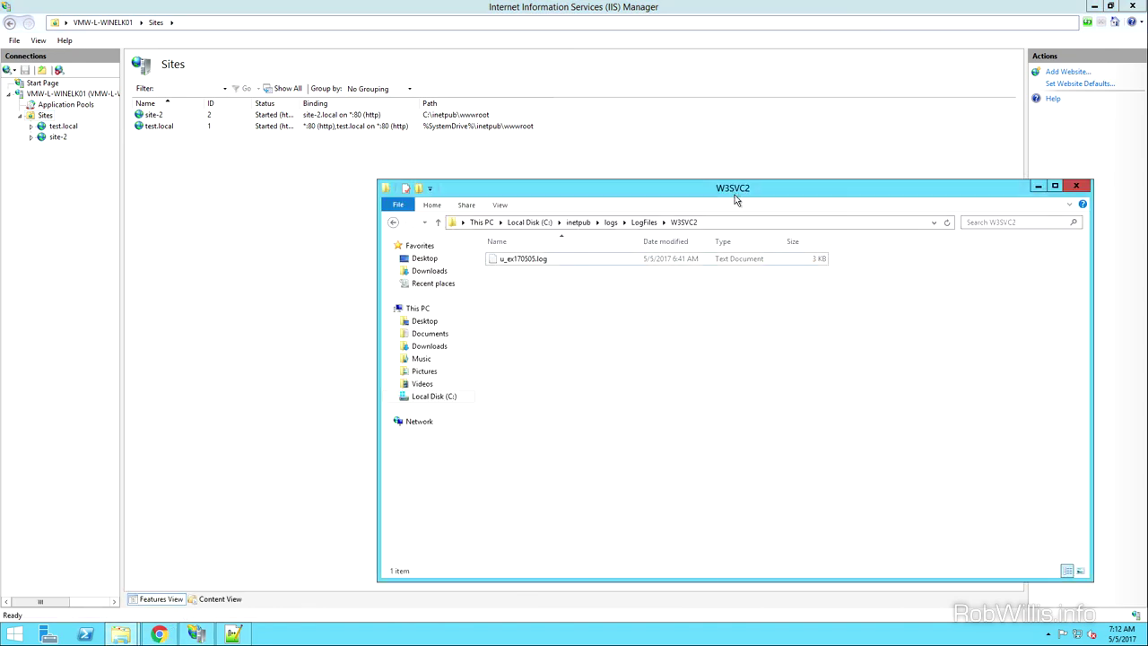
left_click(740, 224)
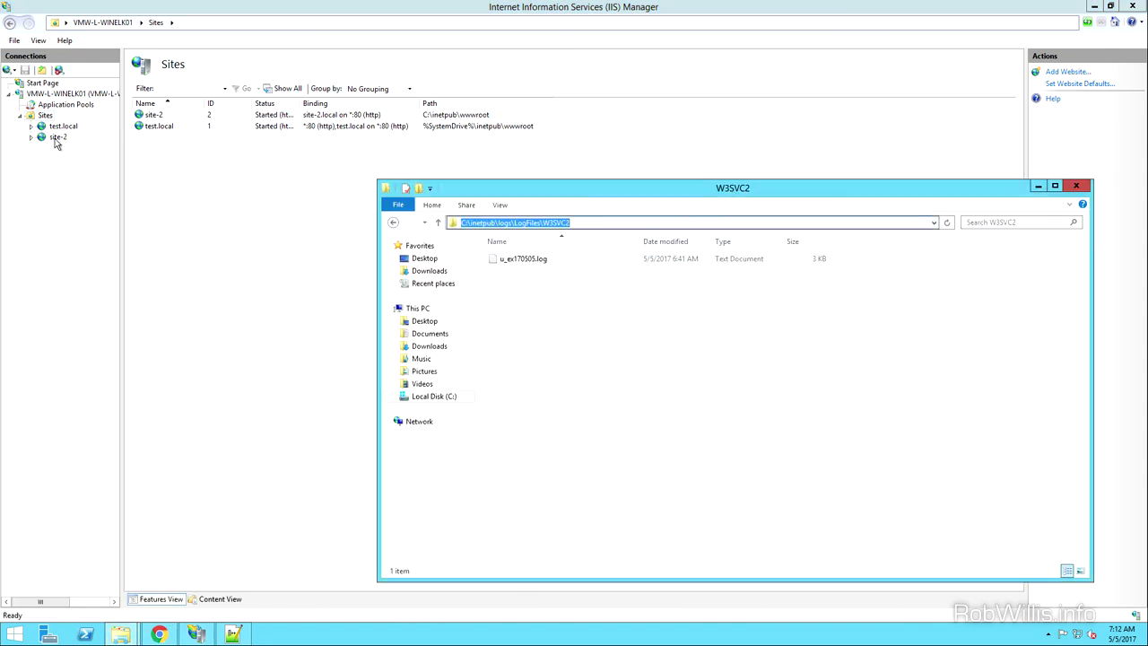
- Open u_ex170505.log in Notepad, select the #Fields header line, then minimize it
double_click(529, 259)
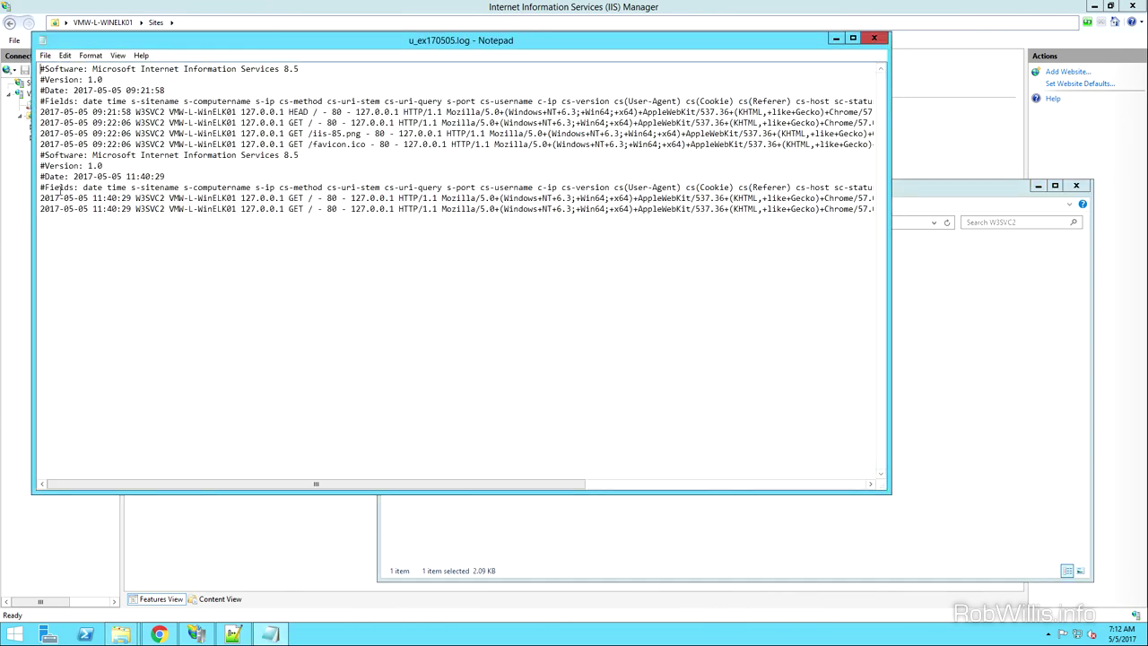
left_click_drag(59, 187, 876, 187)
left_click_drag(325, 484, 110, 482)
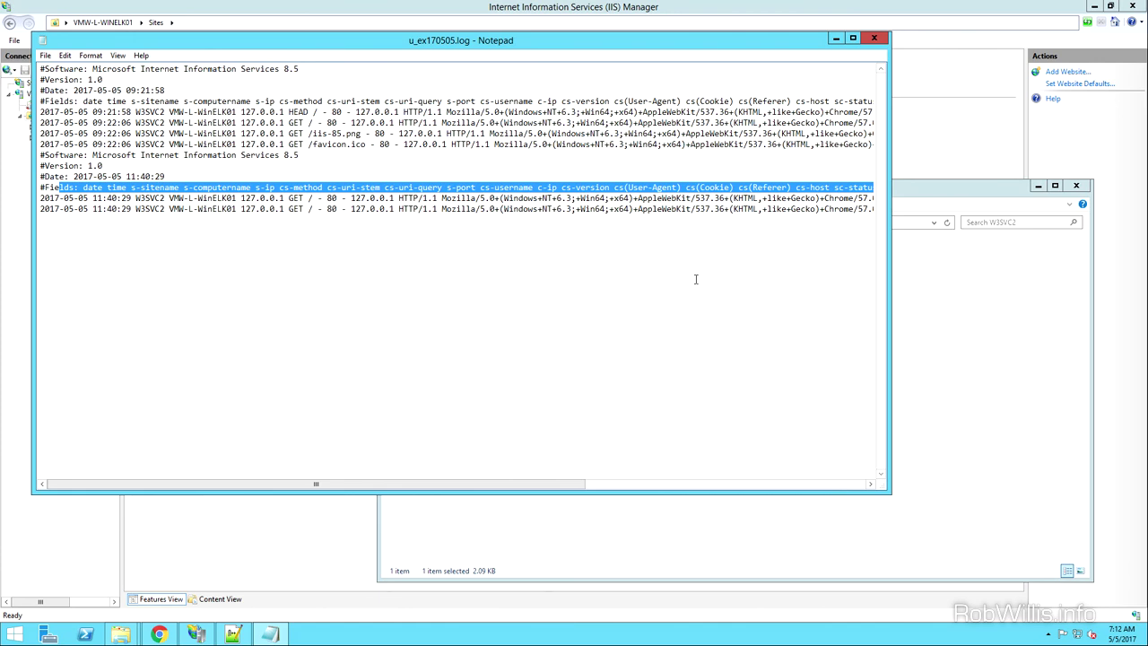
left_click(835, 39)
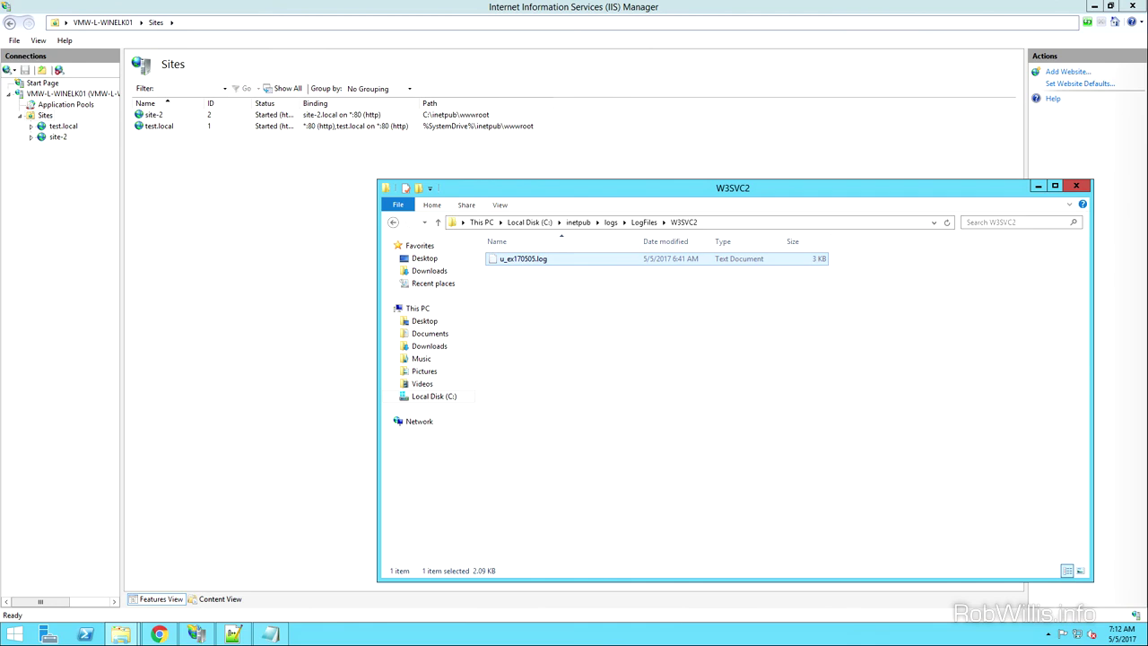
- Locate filebeat.yml in the filebeat-5.2.2 folder
left_click(121, 634)
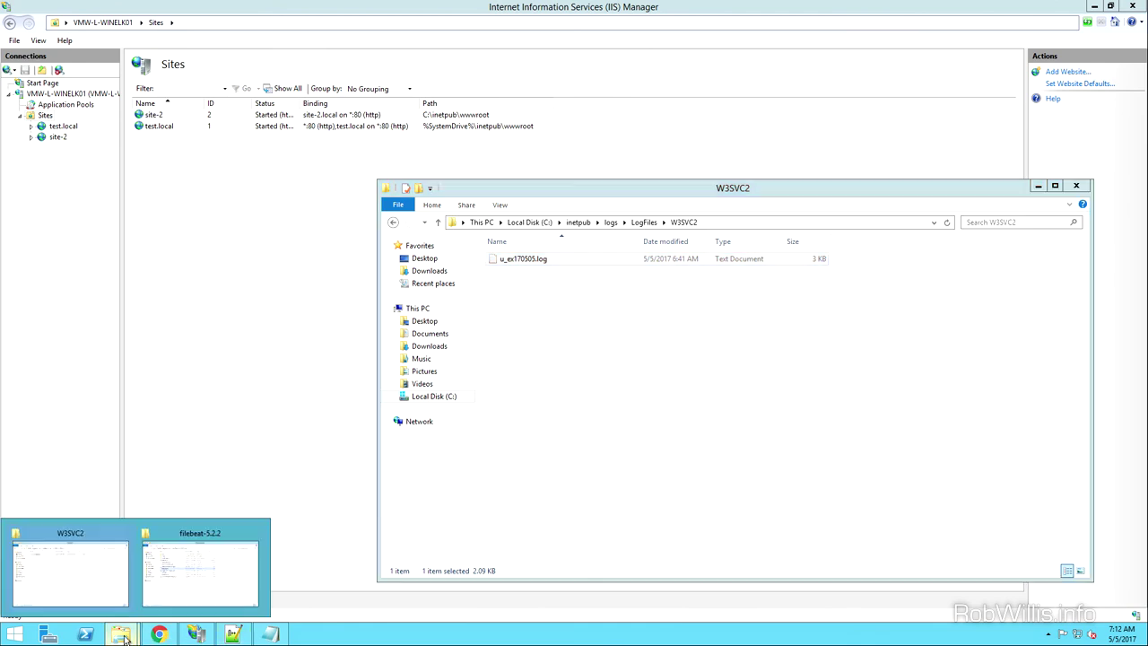
left_click(202, 580)
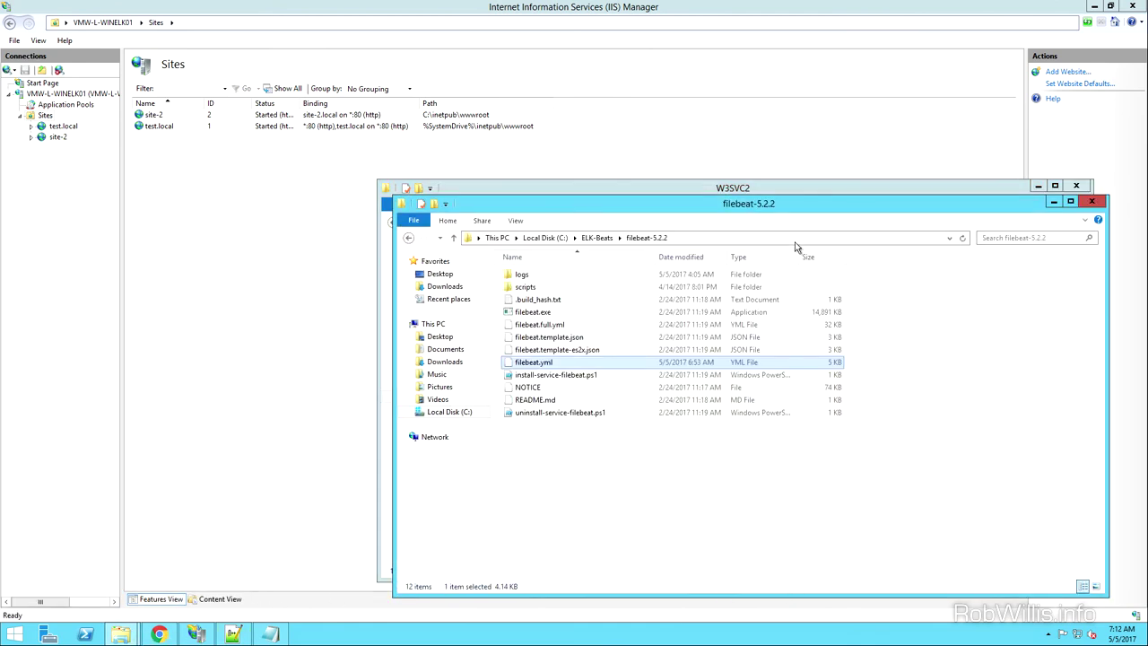
left_click(794, 240)
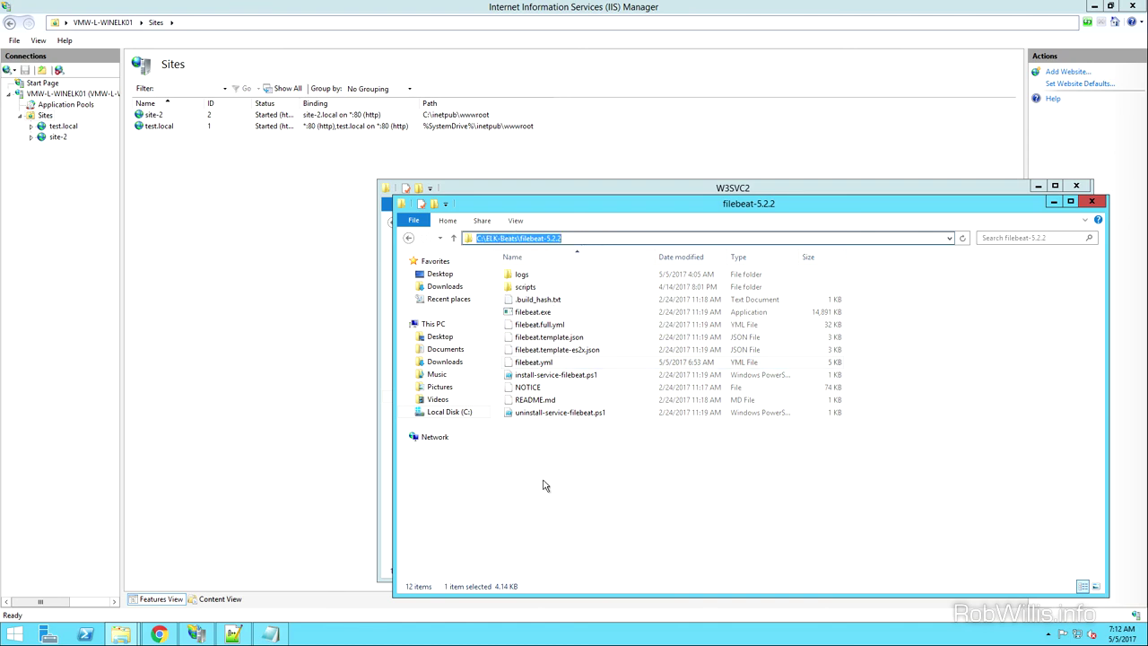
left_click(526, 364)
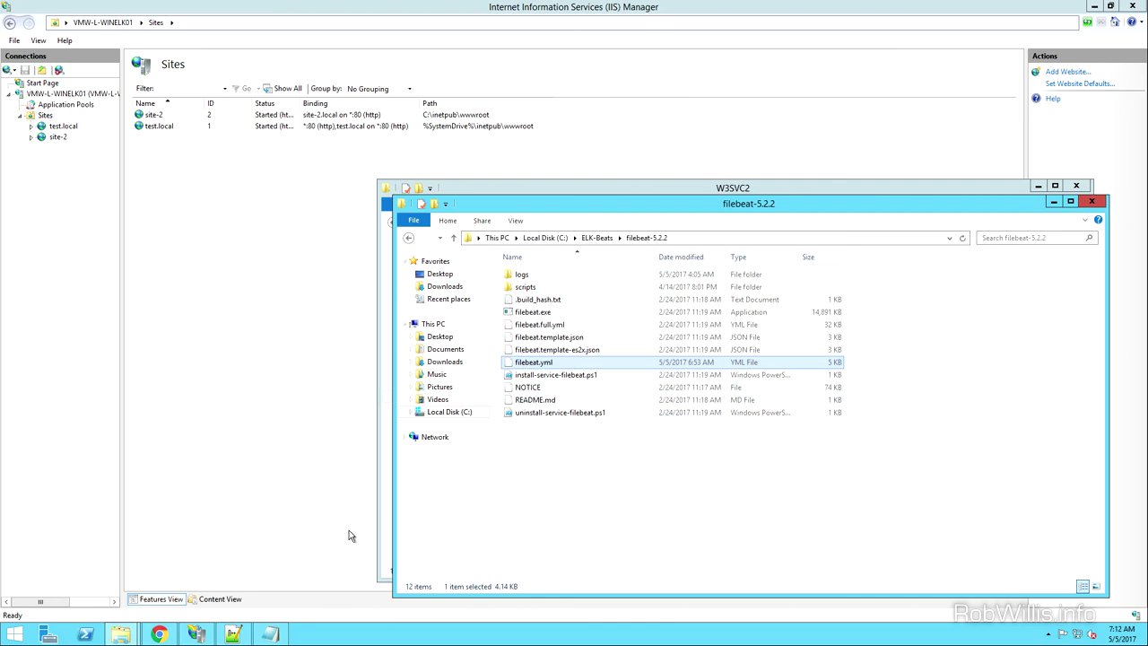
- Highlight line 21 'document_type: iis' in filebeat.yml in Notepad++
left_click(242, 638)
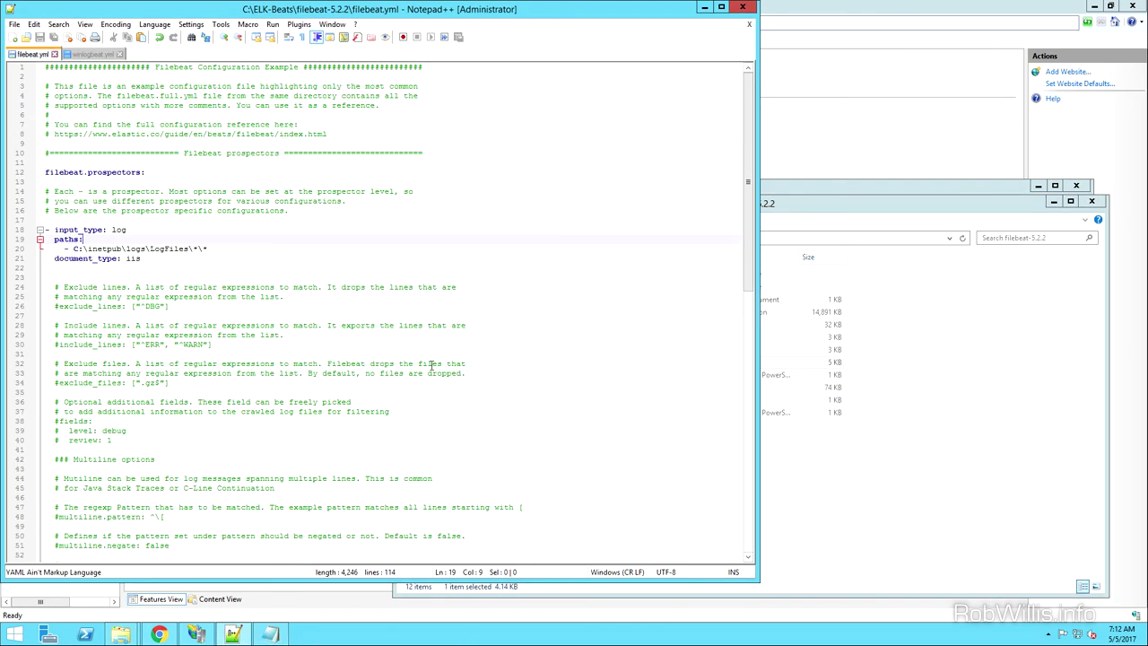
left_click_drag(151, 259, 40, 261)
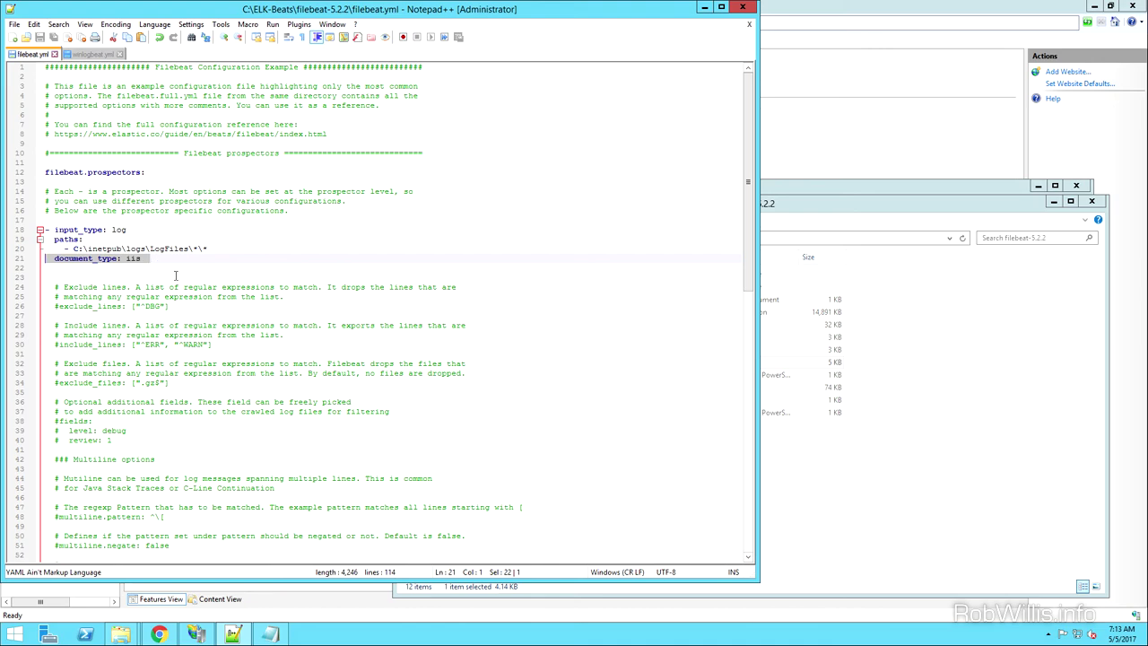
left_click(185, 306)
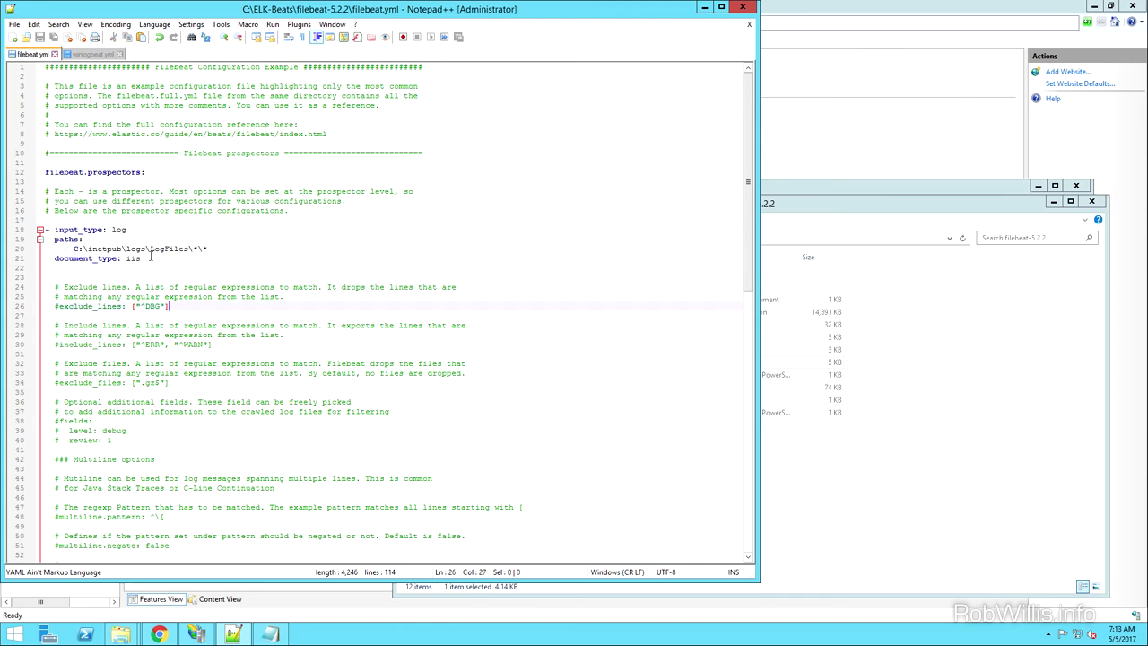
left_click(11, 258)
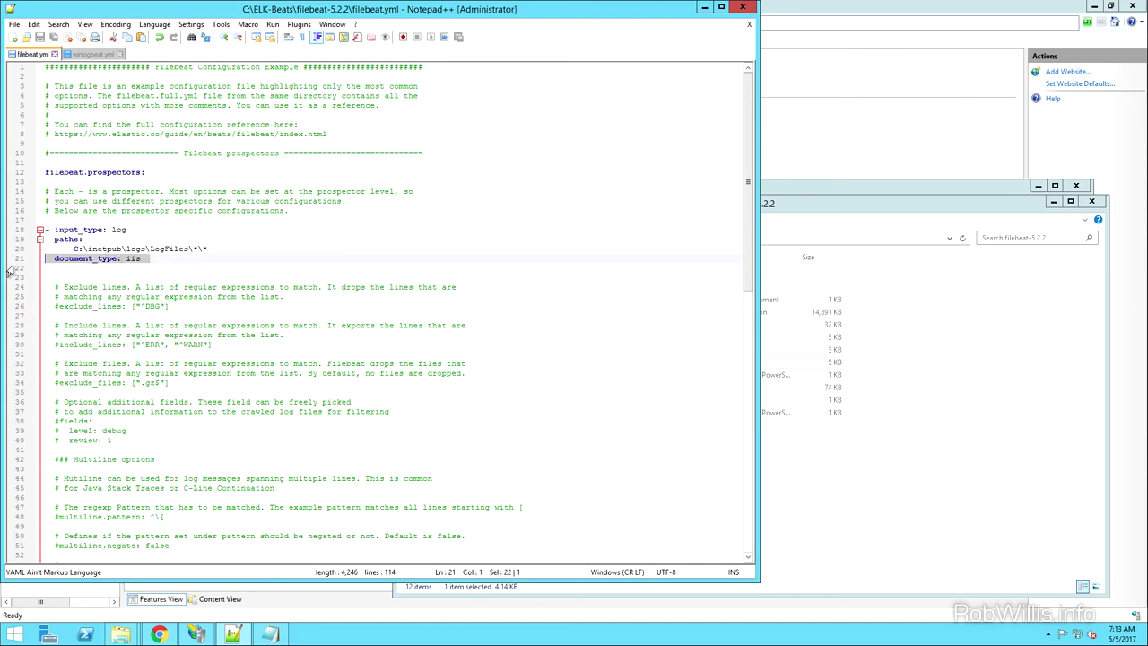
left_click(826, 138)
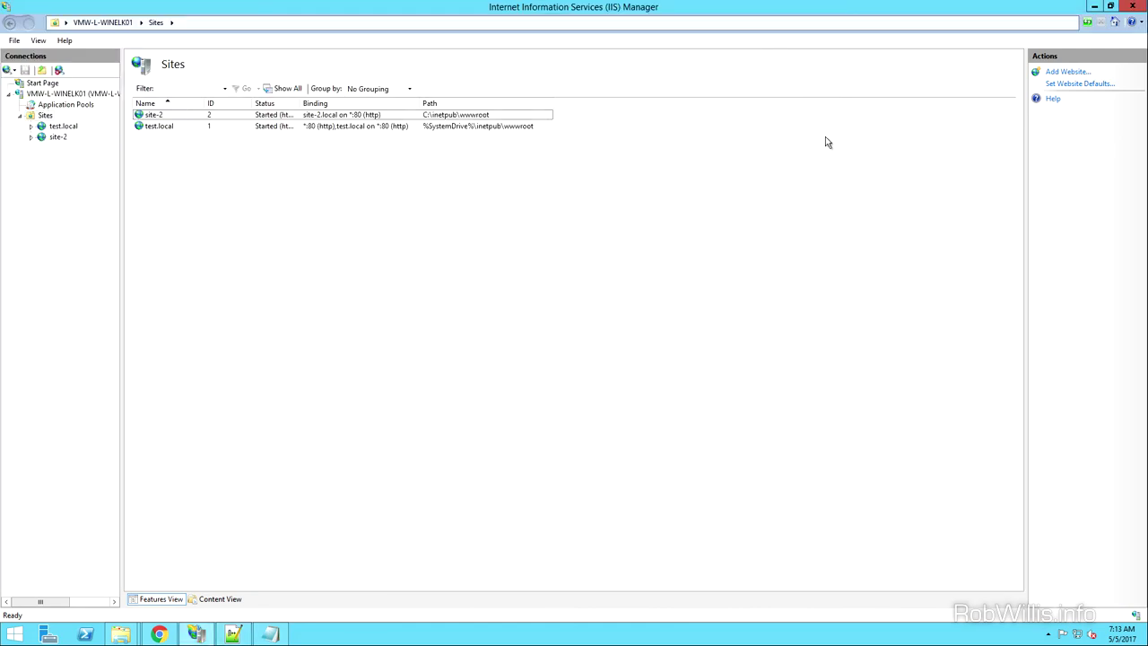
- Review the W3C fields under the server's Logging Select Fields and cancel without changes
left_click(54, 93)
double_click(614, 128)
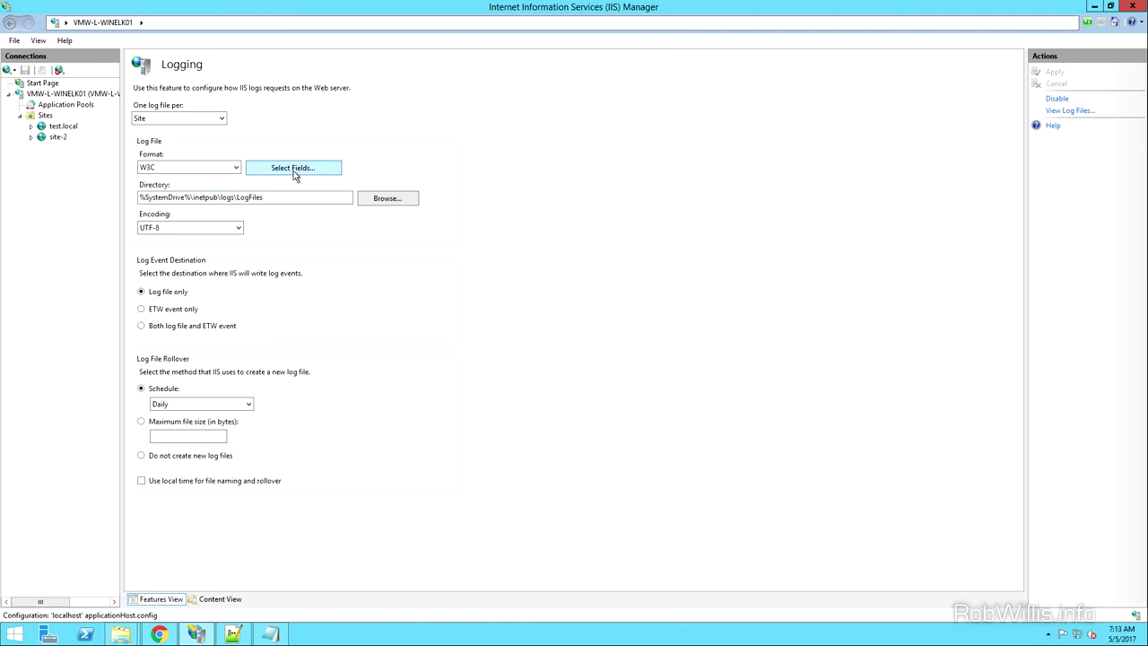
left_click(293, 171)
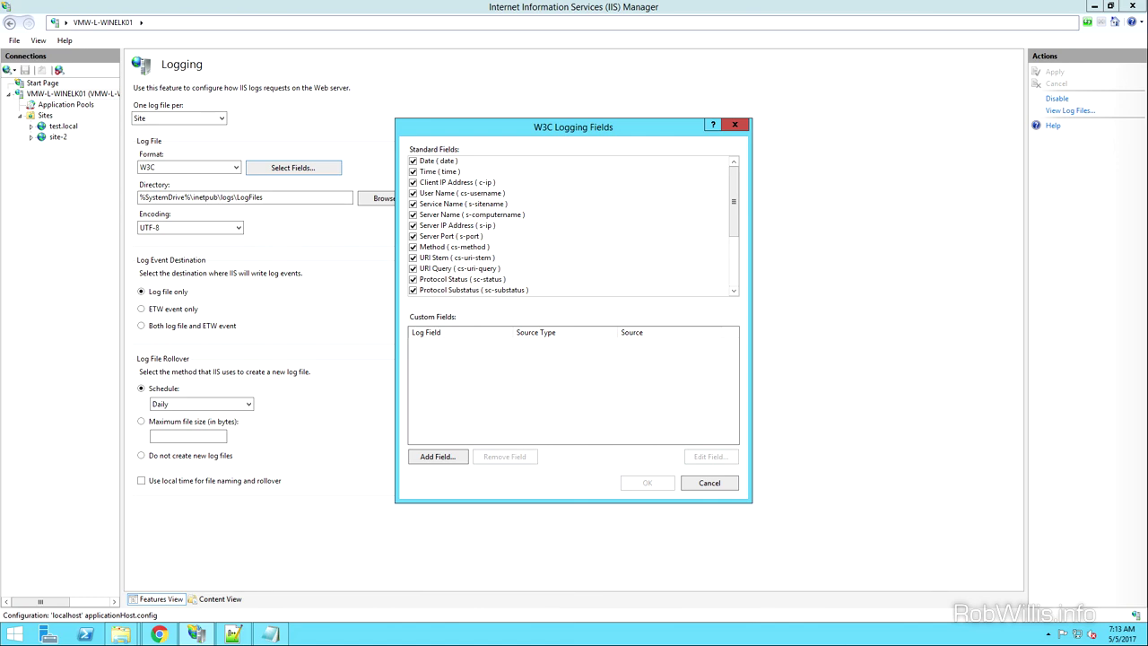
left_click(705, 486)
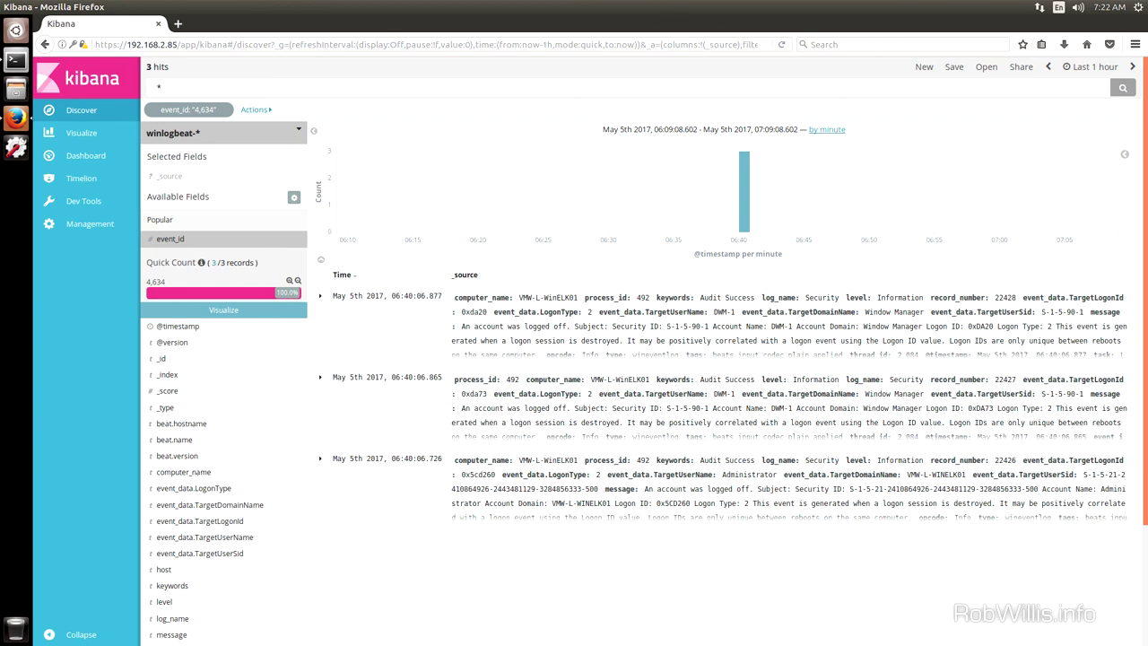
- Open a Terminal and change directory to /etc/logstash/conf.d/
left_click(14, 61)
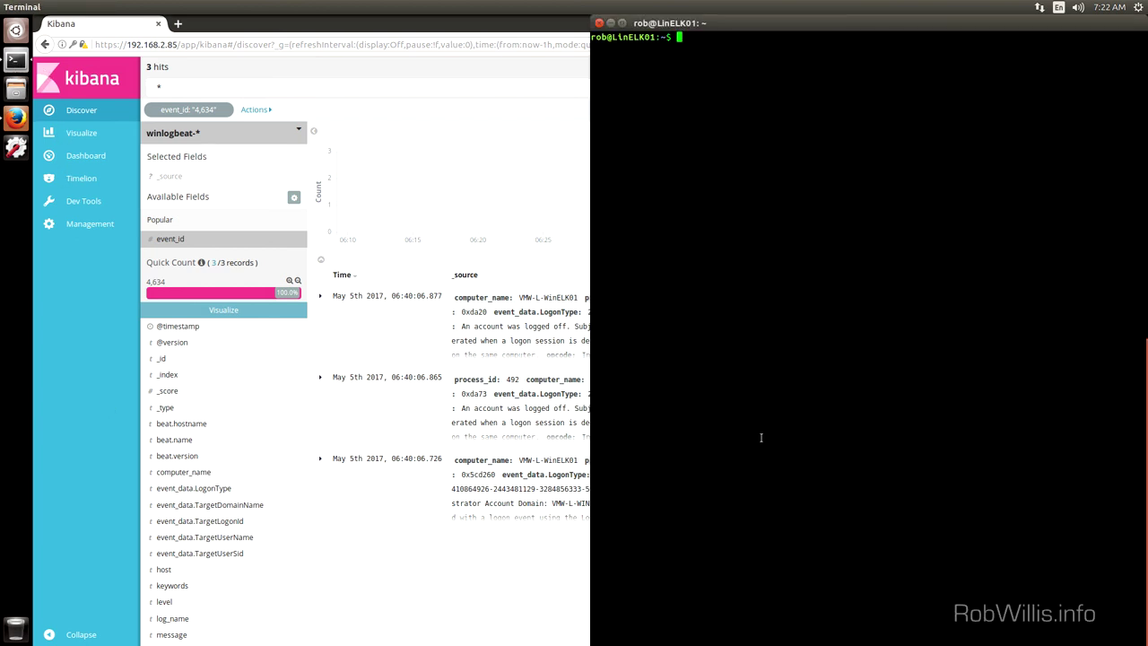
type("cd /etc/logs")
key("Tab")
type("con")
key("Tab")
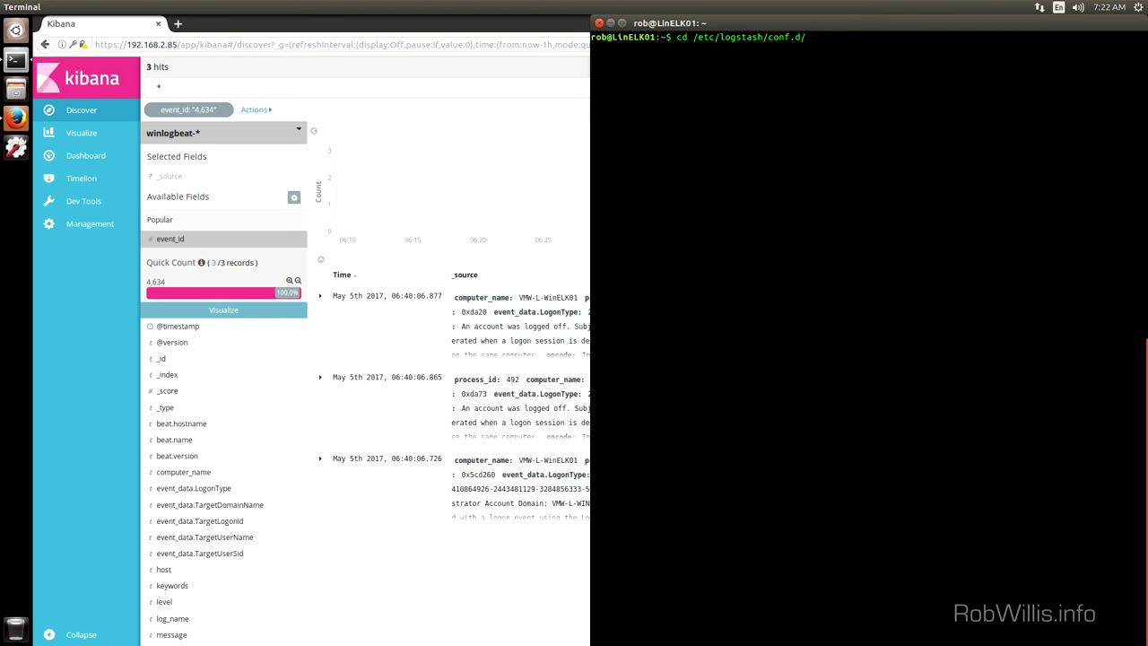
key("Return")
- List the three .conf files with ls -l and start nano on 11-iis-filter.conf
type("ls -l")
key("Return")
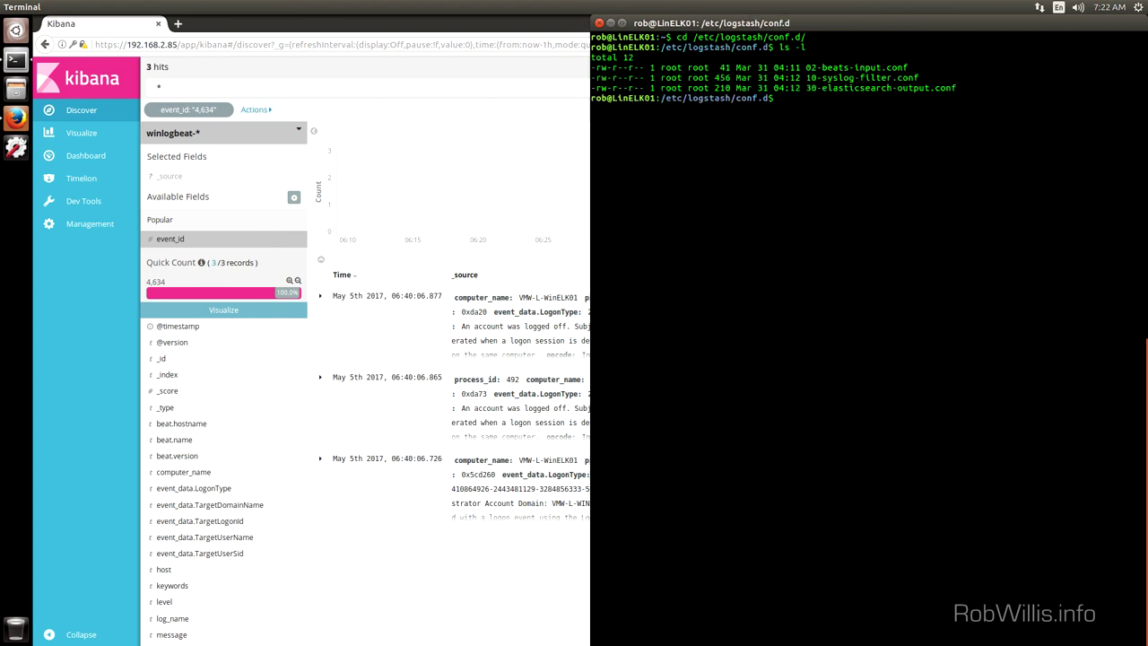
left_click_drag(806, 67, 1139, 68)
left_click_drag(806, 78, 919, 78)
left_click(827, 164)
type("sudo nano 11-iis-filter.conf")
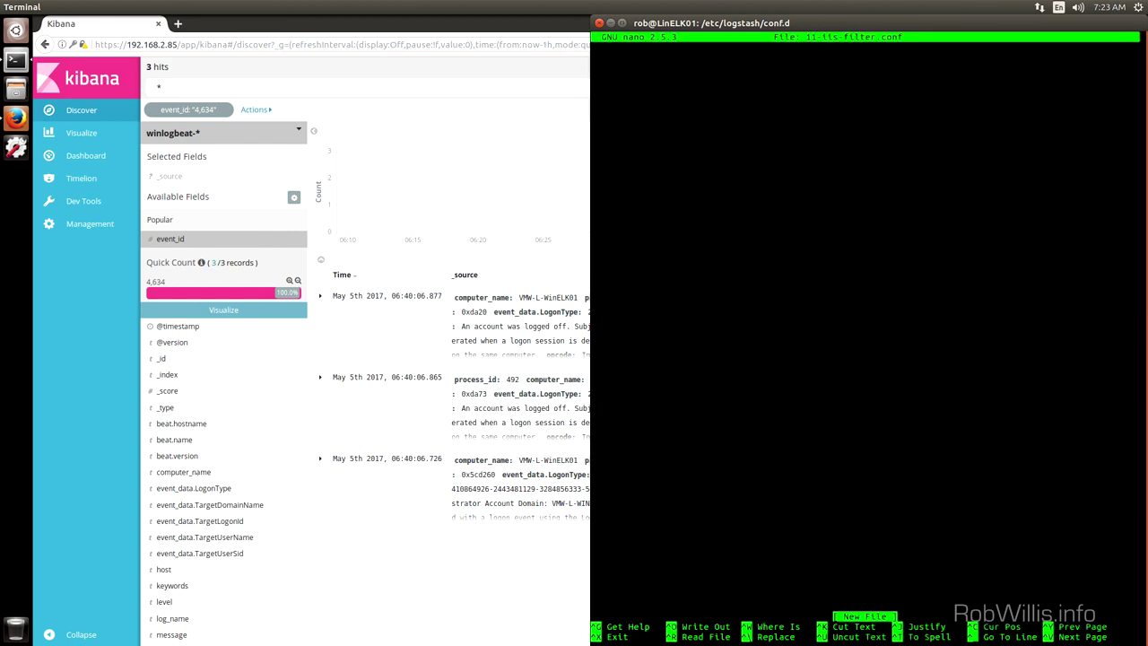
- Paste the iis-type grok filter configuration into 11-iis-filter.conf
right_click(662, 100)
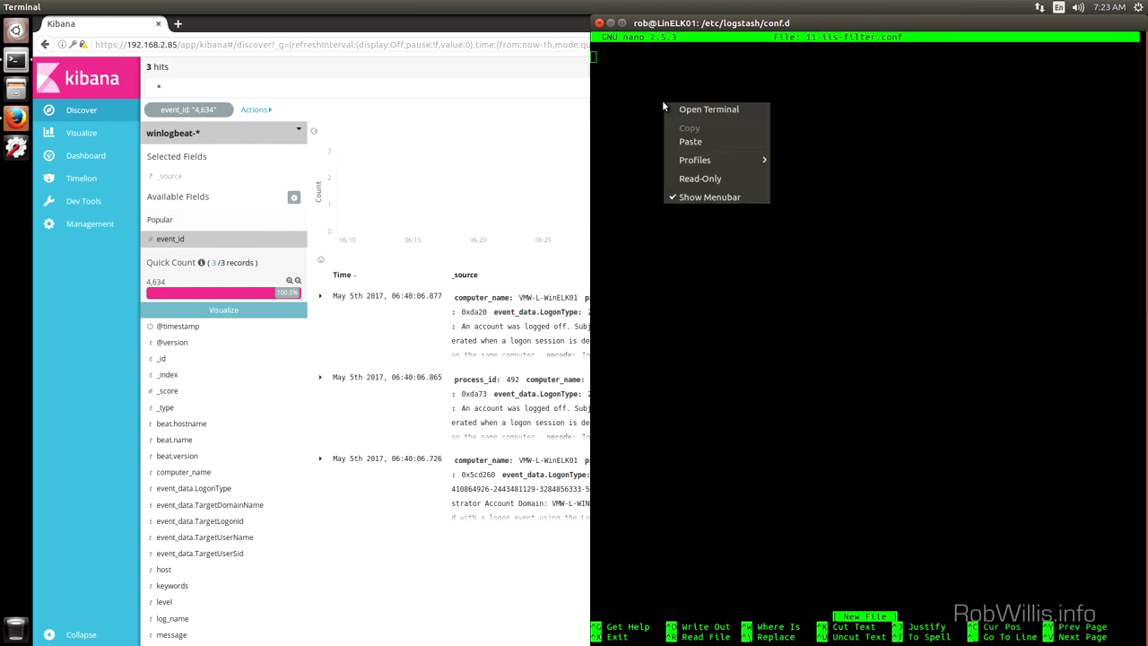
left_click(691, 143)
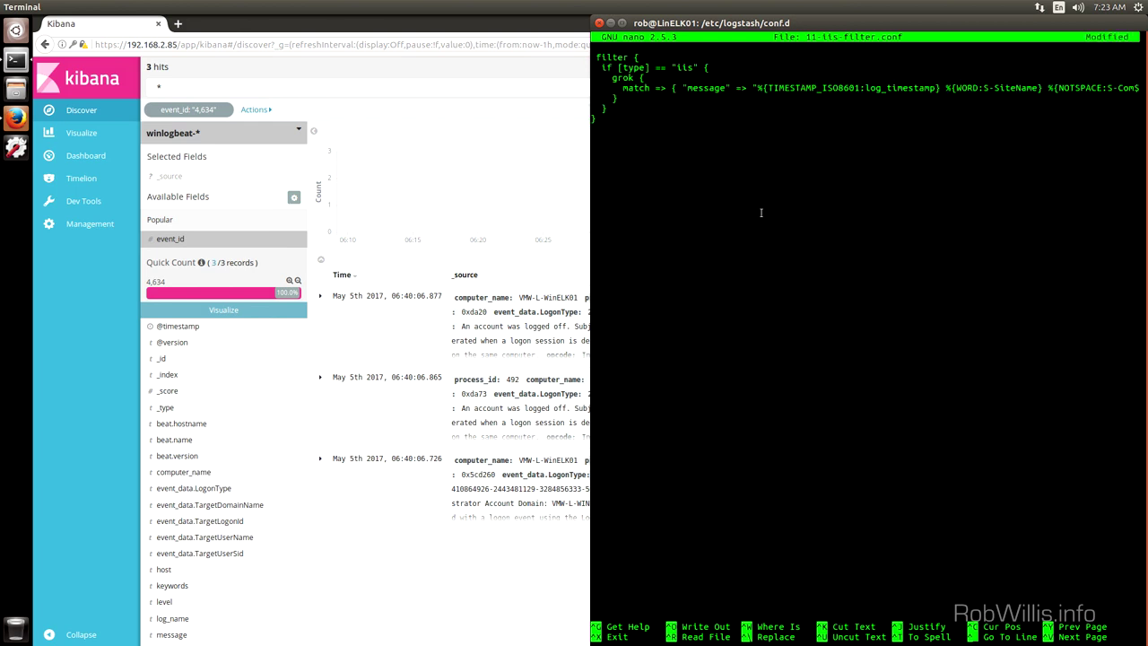
triple_click(715, 67)
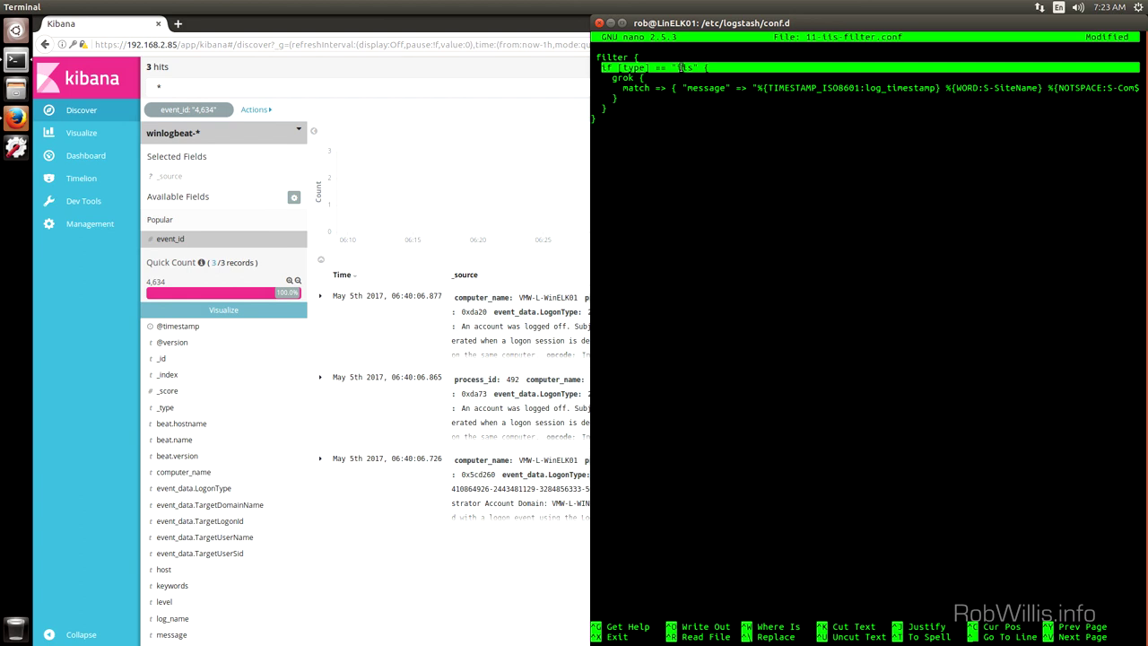
left_click(649, 155)
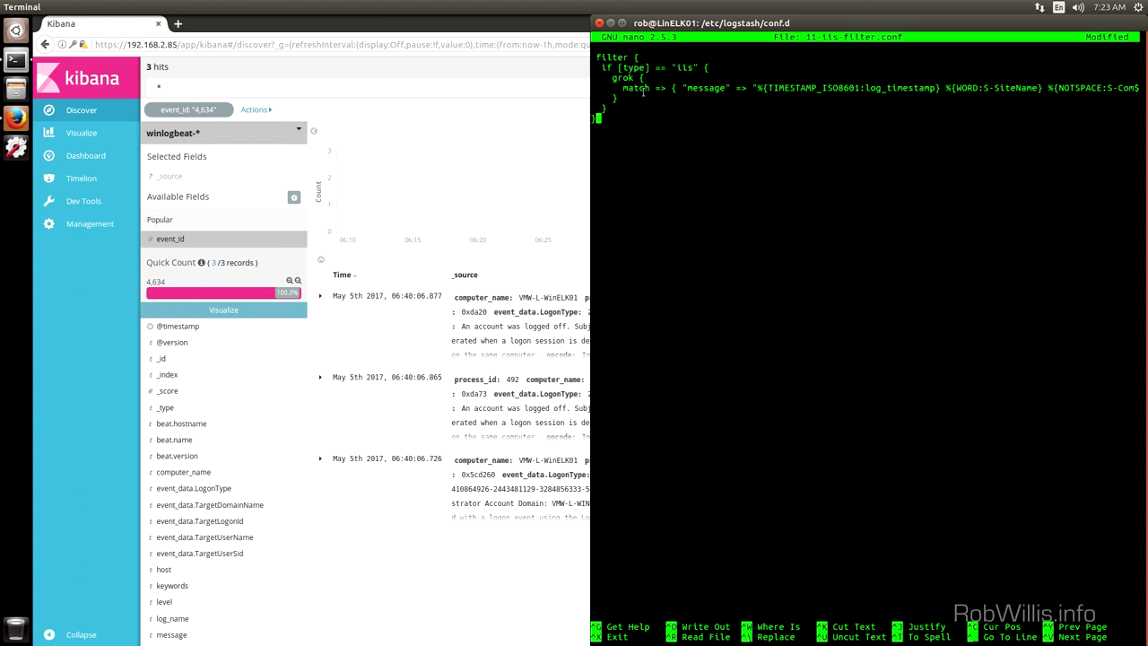
- Review the grok match line through Time-Taken and save the file
key("Up")
key("Up")
key("Right")
key("Right")
key("Right")
key("Right")
key("Right")
key("Right")
key("Right")
key("Right")
key("Right")
key("Right")
key("Right")
key("Right")
key("Right")
key("Right")
key("Right")
key("Right")
key("Right")
key("Right")
key("Right")
key("Right")
key("Right")
key("Right")
key("Right")
key("Right")
key("Right")
key("Right")
key("Right")
key("Right")
key("Right")
key("Right")
key("Right")
key("Right")
key("Right")
key("Right")
key("Right")
key("Right")
key("Right")
key("Right")
key("Right")
key("Right")
key("Right")
key("Right")
key("Right")
key("Right")
key("Right")
key("Right")
key("Right")
key("Right")
key("Right")
key("Right")
key("Right")
key("Right")
key("Right")
key("Right")
key("Right")
key("Right")
key("Right")
key("Right")
key("Right")
key("Right")
key("Right")
key("Right")
key("Right")
key("Right")
key("Right")
key("Right")
key("Right")
key("Right")
key("Right")
key("Right")
key("Right")
key("Right")
key("Right")
key("Right")
key("Right")
key("Right")
key("Right")
key("Right")
key("Right")
key("Right")
key("Right")
key("Right")
key("Right")
key("Right")
key("Right")
key("Right")
key("Right")
key("Right")
key("Right")
key("Right")
key("Right")
key("Right")
key("Right")
key("Right")
key("Right")
key("Right")
key("Right")
key("Right")
key("Right")
key("Right")
key("Right")
key("Right")
key("Right")
key("Right")
key("Right")
key("Right")
key("Right")
key("Right")
key("Right")
key("Right")
key("Right")
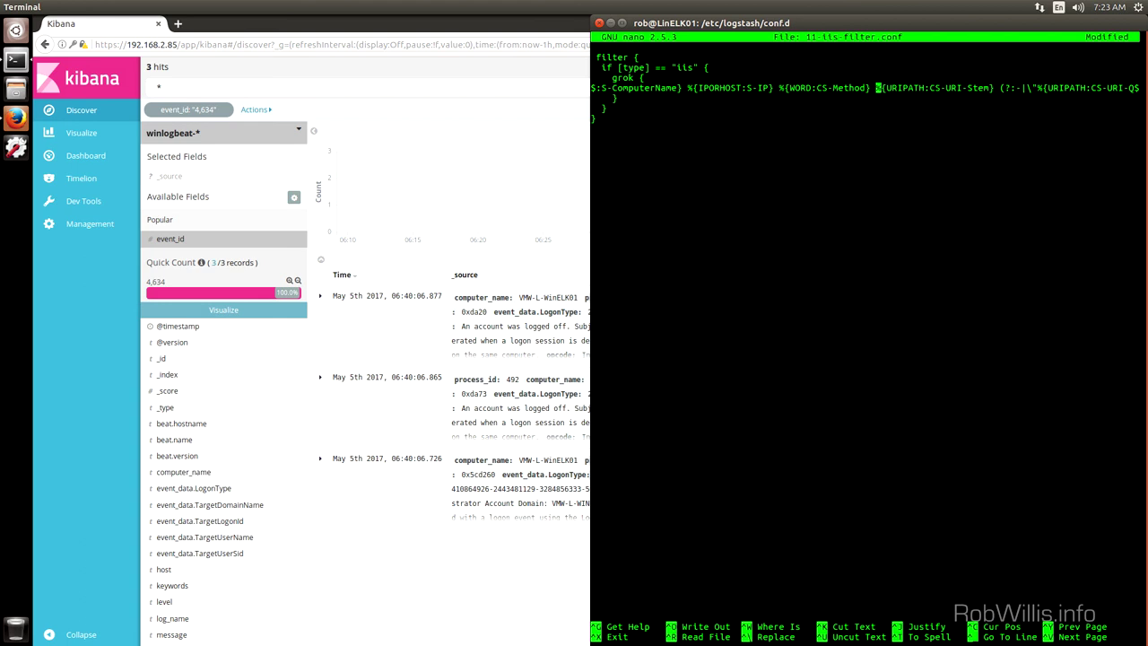
key("Right")
key("Right")
key("Right")
key("Right")
key("Right")
key("Right")
key("Right")
key("Right")
key("Right")
key("Right")
key("Right")
key("Right")
key("Right")
key("Right")
key("Right")
key("Right")
key("Right")
key("Right")
key("Right")
key("Right")
key("Right")
key("Right")
key("Right")
key("Right")
key("Right")
key("Right")
key("Right")
key("Right")
key("Right")
key("Right")
key("Right")
key("Right")
key("Right")
key("Right")
key("Right")
key("Right")
key("Right")
key("Right")
key("Right")
key("Right")
key("Right")
key("Right")
key("Right")
key("Right")
key("Right")
key("Right")
key("Right")
key("Right")
key("Right")
key("Right")
key("Right")
key("Right")
key("Right")
key("Right")
key("Right")
key("Right")
key("Right")
key("Right")
key("Right")
key("Right")
key("Right")
key("Right")
key("Right")
key("Right")
key("Right")
key("Right")
key("Right")
key("Right")
key("Right")
key("Right")
key("Right")
key("Right")
key("Right")
key("Right")
key("Right")
key("Right")
key("Right")
key("Right")
key("Right")
key("Right")
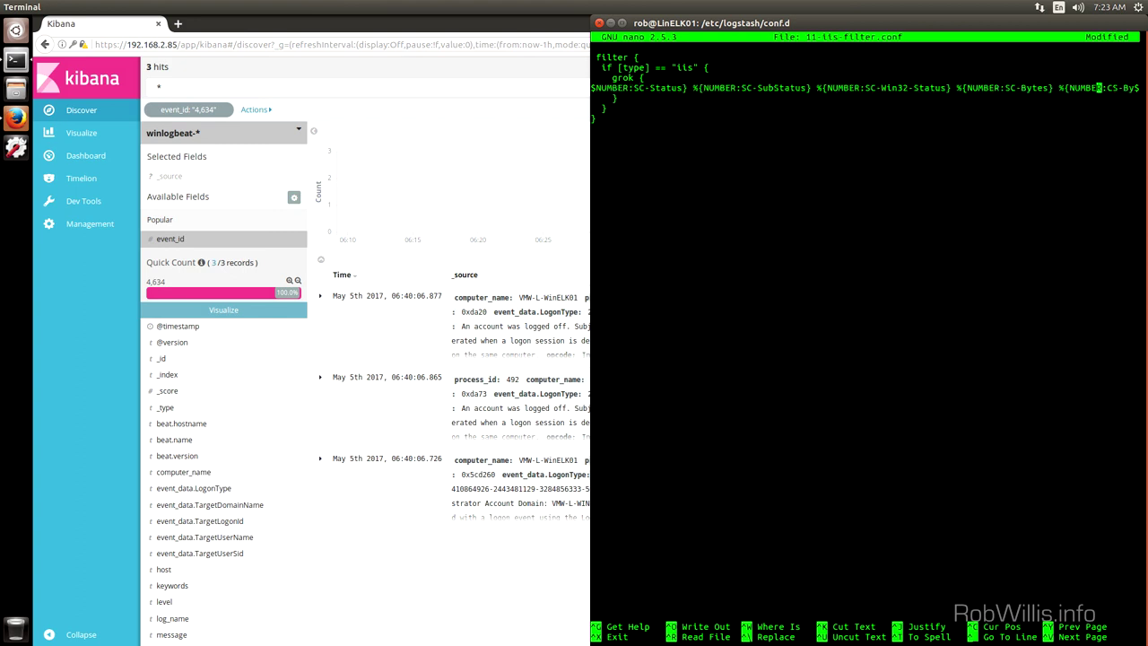
key("Right")
key("Right")
key("Right")
key("Right")
key("Right")
key("Right")
key("Right")
key("Right")
key("Right")
key("Right")
key("Right")
key("Right")
key("Right")
key("Right")
key("Right")
key("Right")
key("Right")
key("Right")
key("Right")
key("Right")
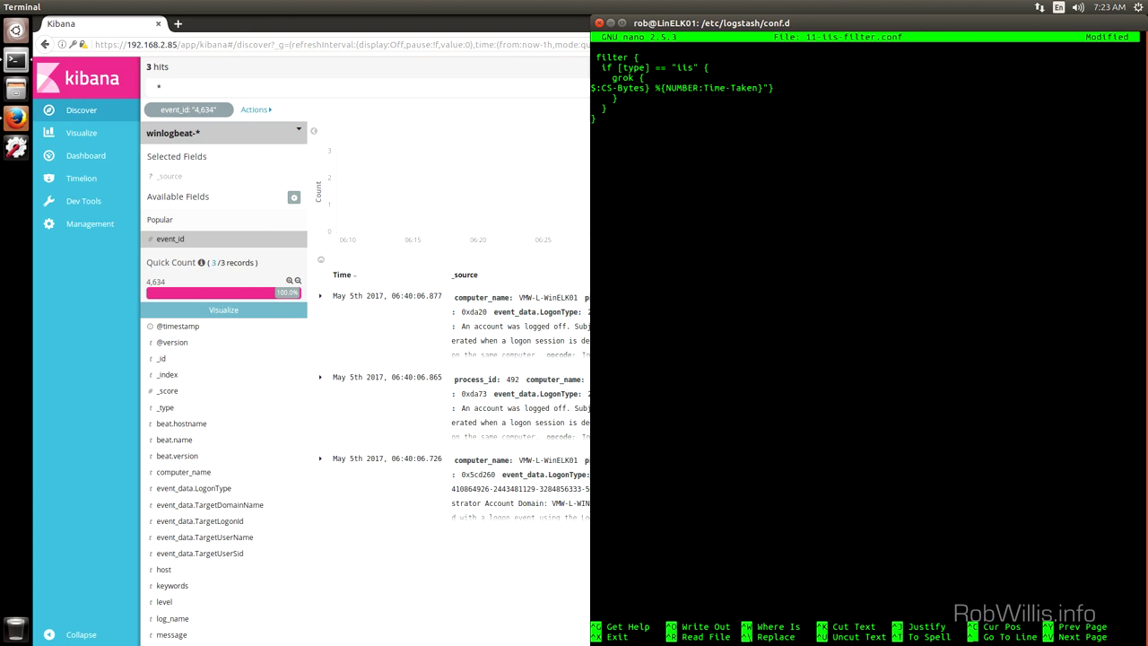
key("ctrl+x")
key("y")
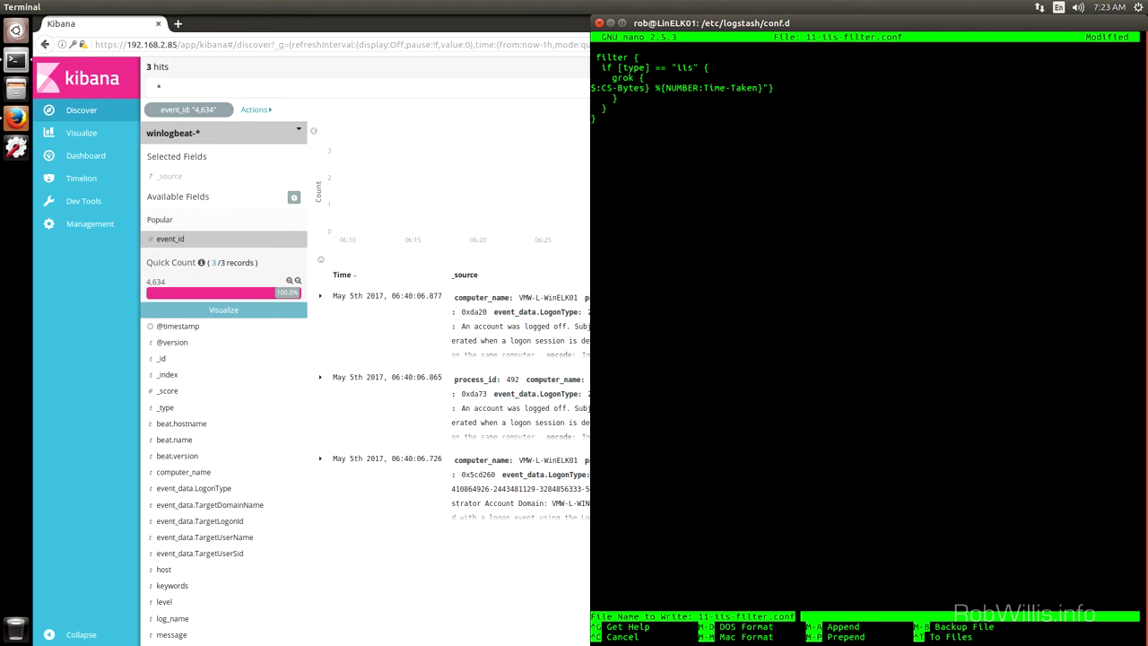
key("Return")
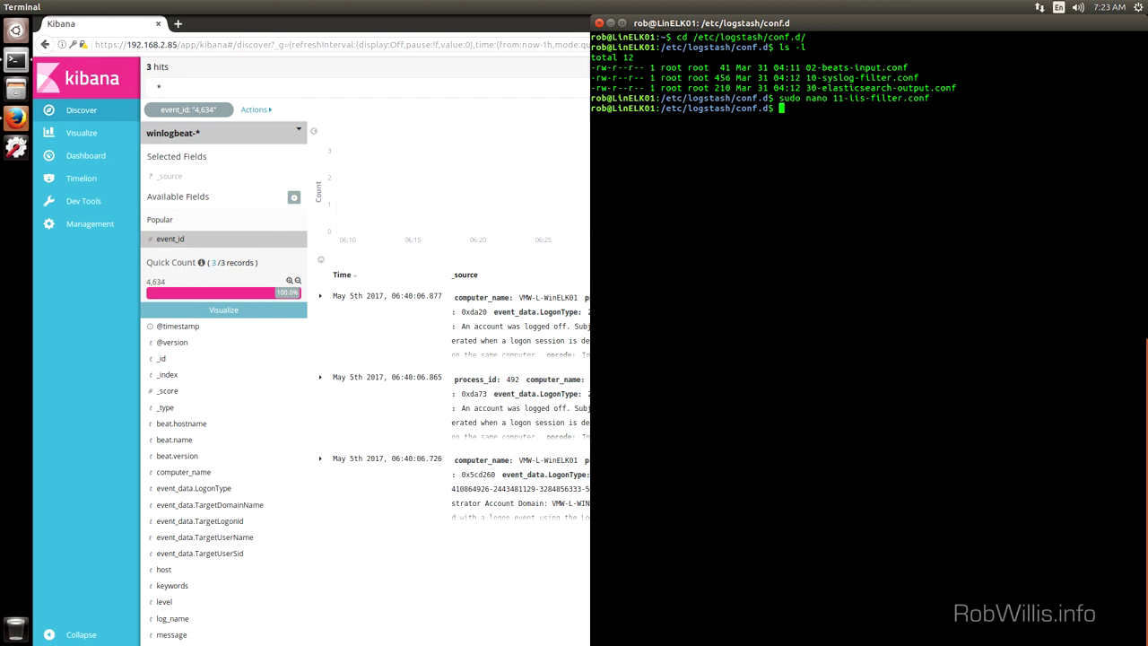
- Run sudo systemctl restart logstash to reload Logstash with the IIS filter
type("systemctl")
key("BackSpace")
key("BackSpace")
key("BackSpace")
key("BackSpace")
key("BackSpace")
key("BackSpace")
key("BackSpace")
type("sudo systemctl restart logstash")
key("Return")
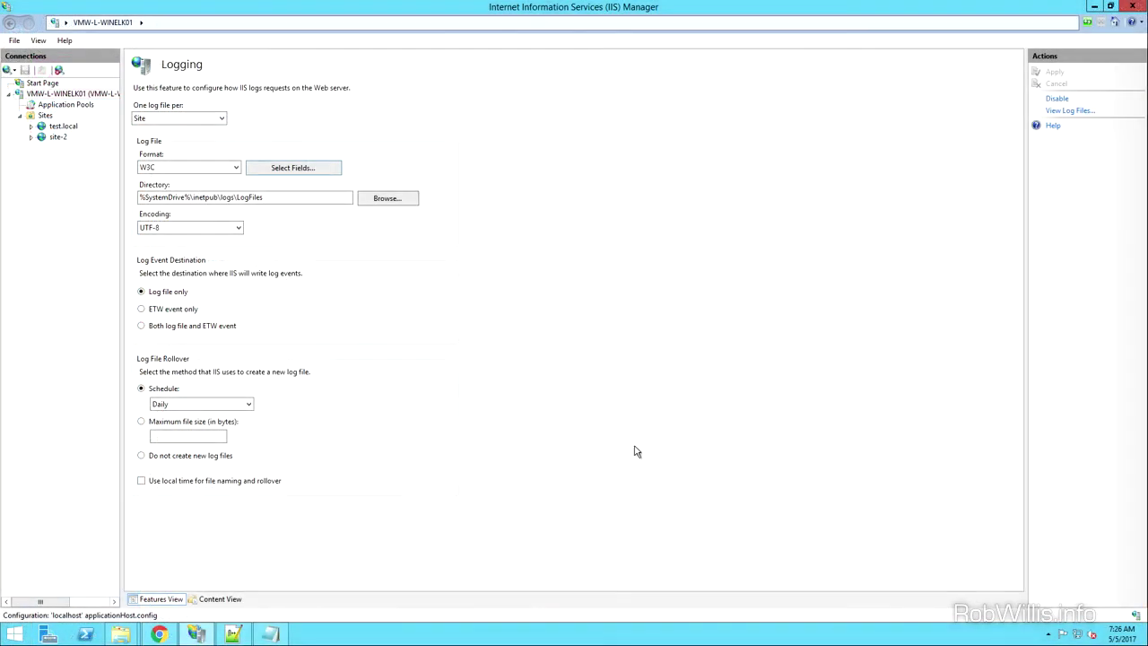
- Reload both the test.local and site-2.local tabs in Chrome
left_click(159, 634)
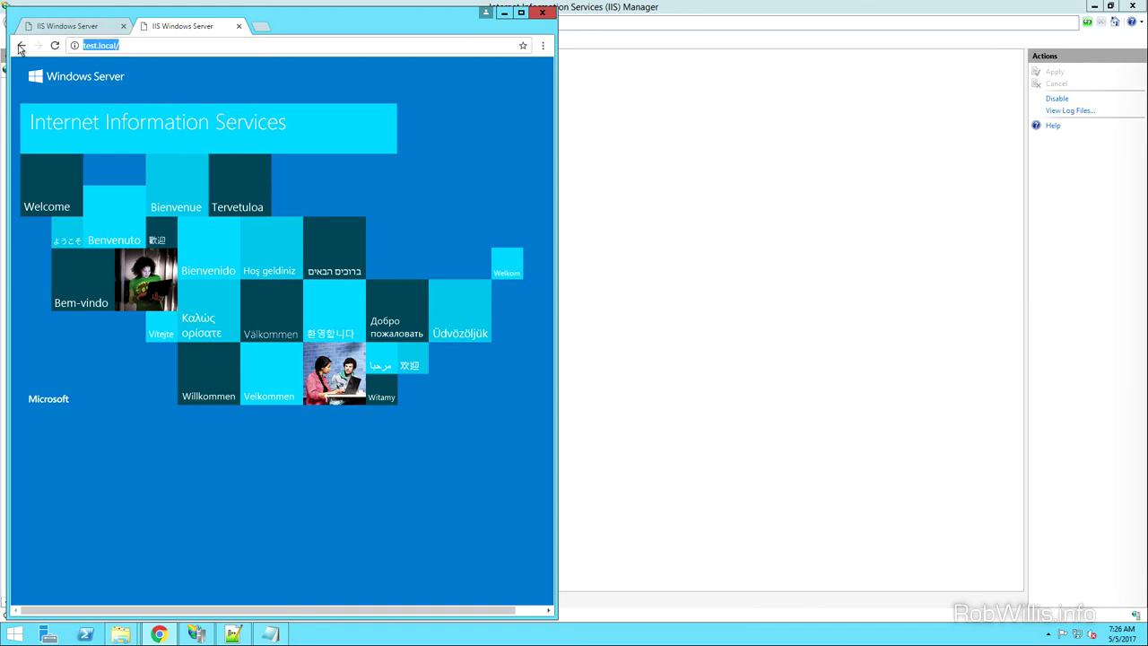
left_click(56, 46)
key("ctrl+Tab")
left_click(82, 46)
left_click(56, 47)
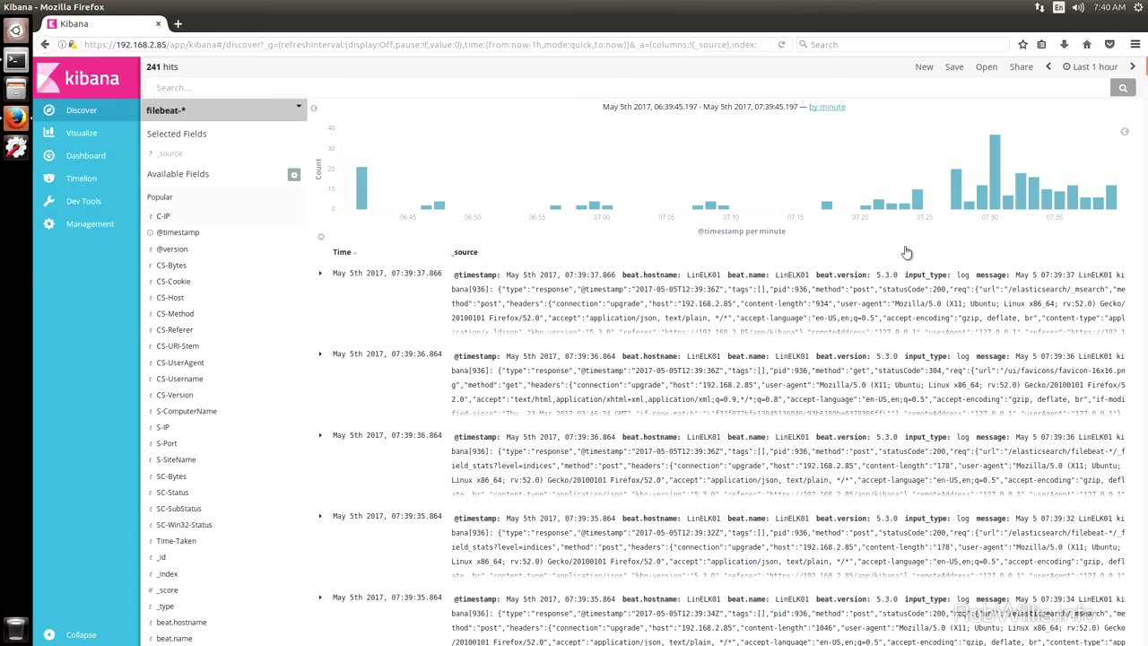
- Set Discover to the last 15 minutes, then load 192.168.2.86 in a new tab
left_click(1094, 68)
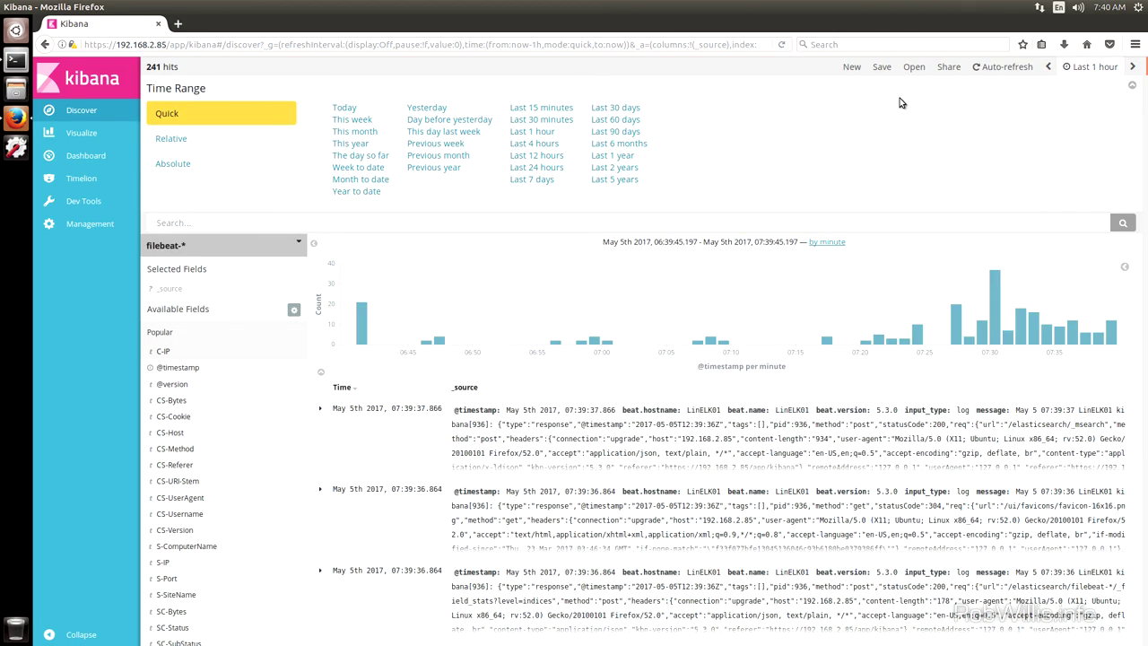
left_click(555, 114)
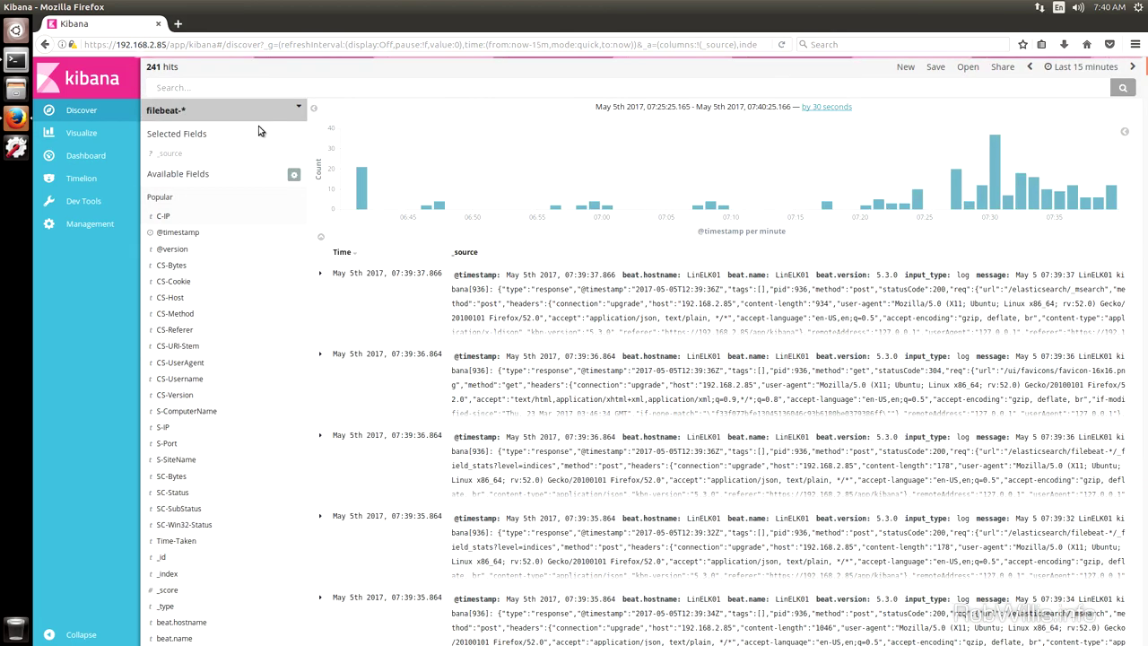
left_click(180, 29)
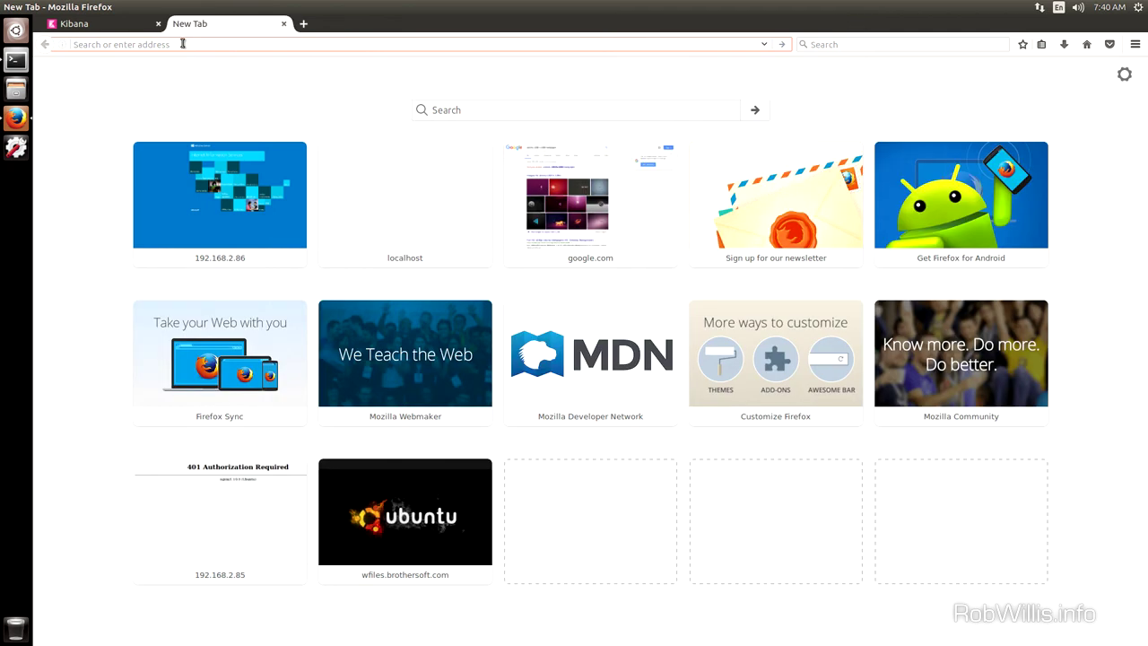
type("192.168.2.86/")
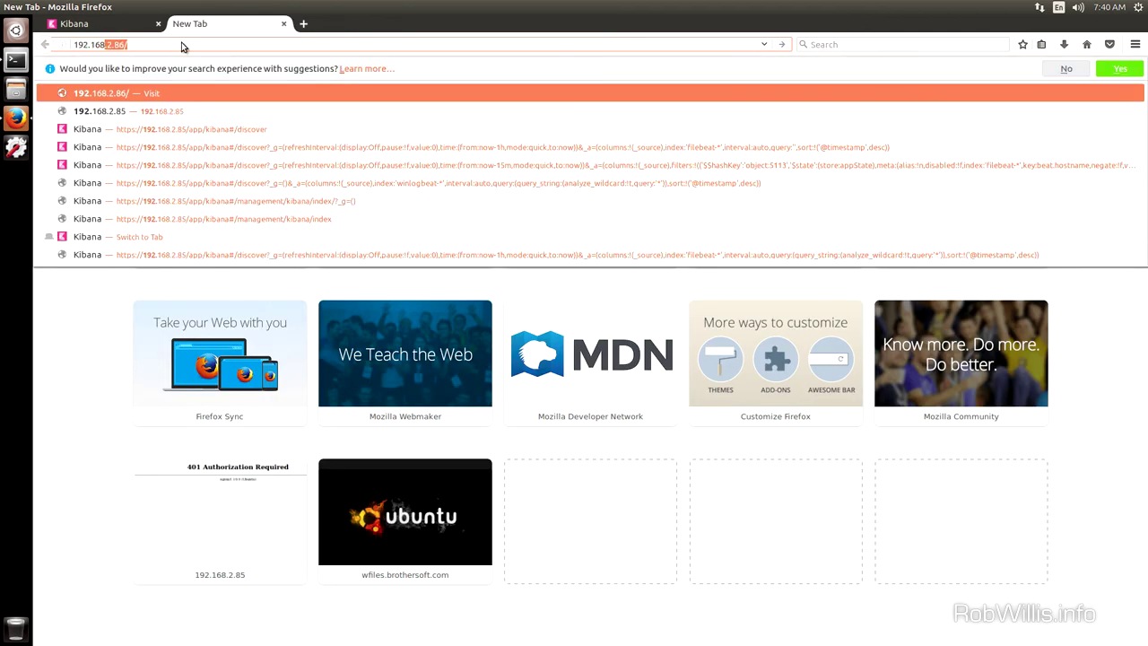
key("Return")
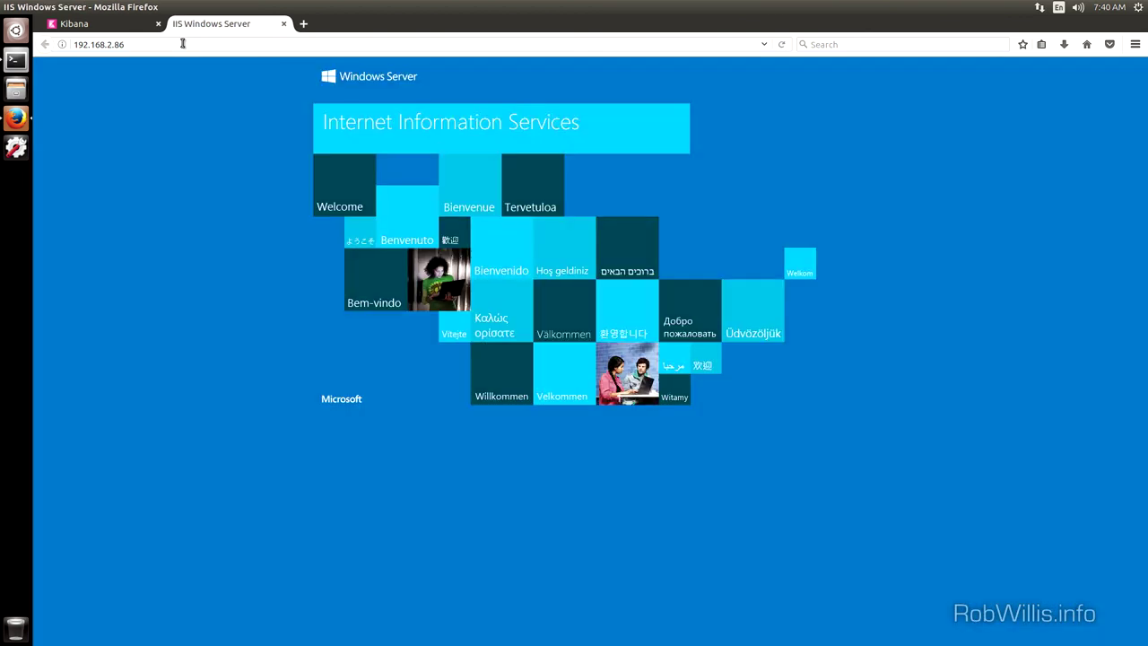
left_click(171, 45)
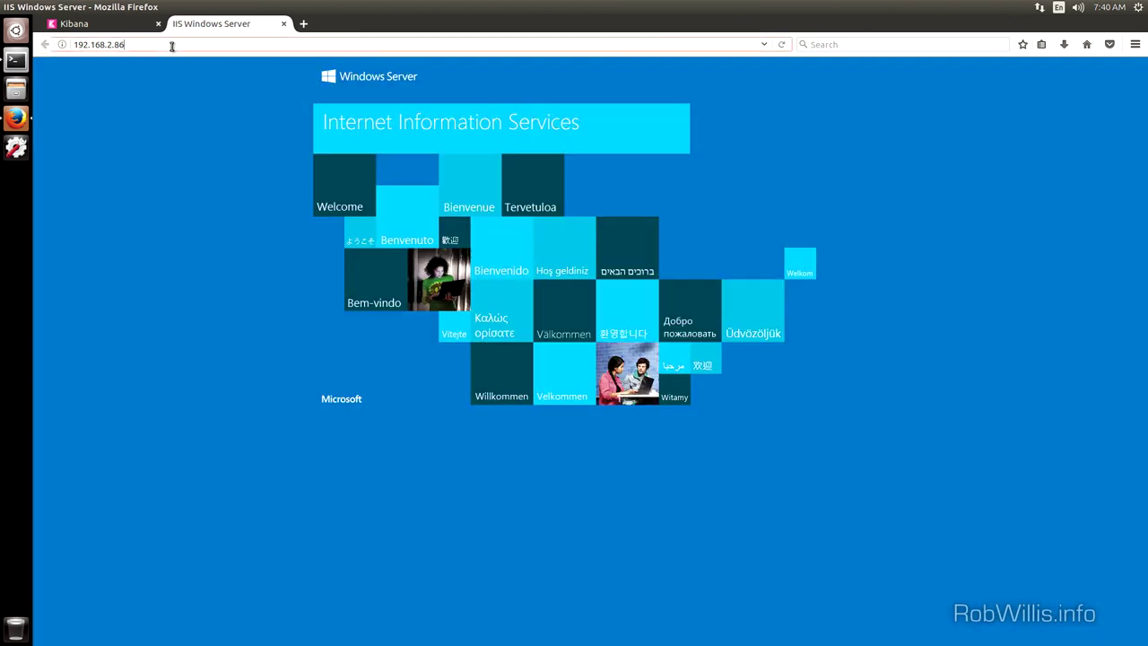
left_click(116, 25)
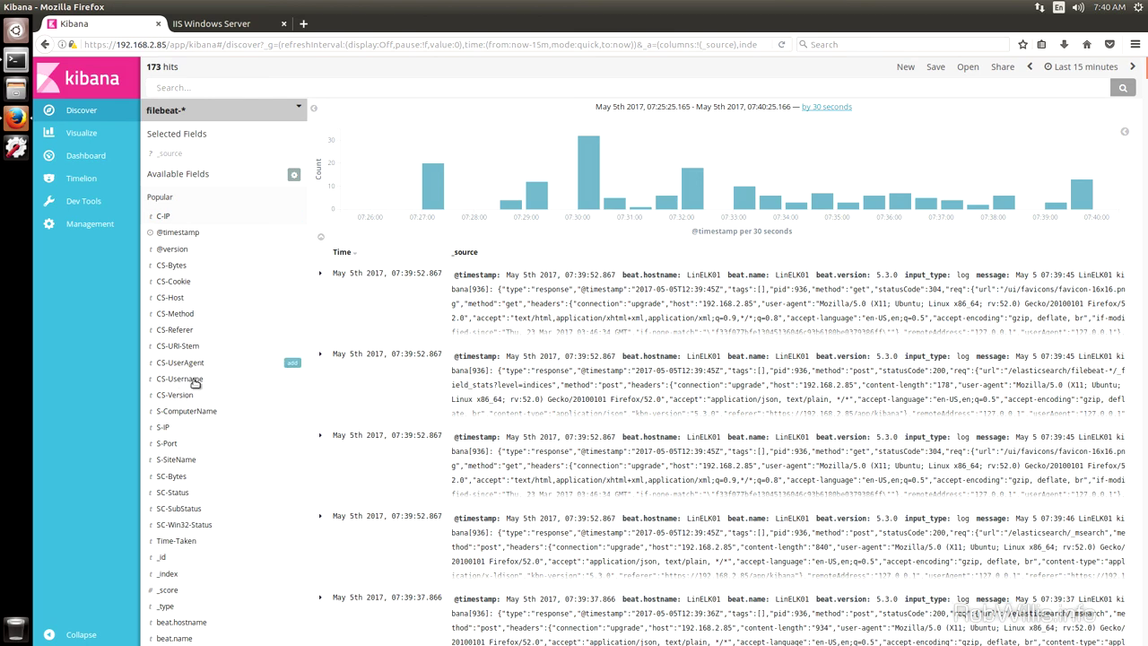
- Filter the results to beat.hostname VMW-L-WinELK01
scroll(238, 484, "down", 1)
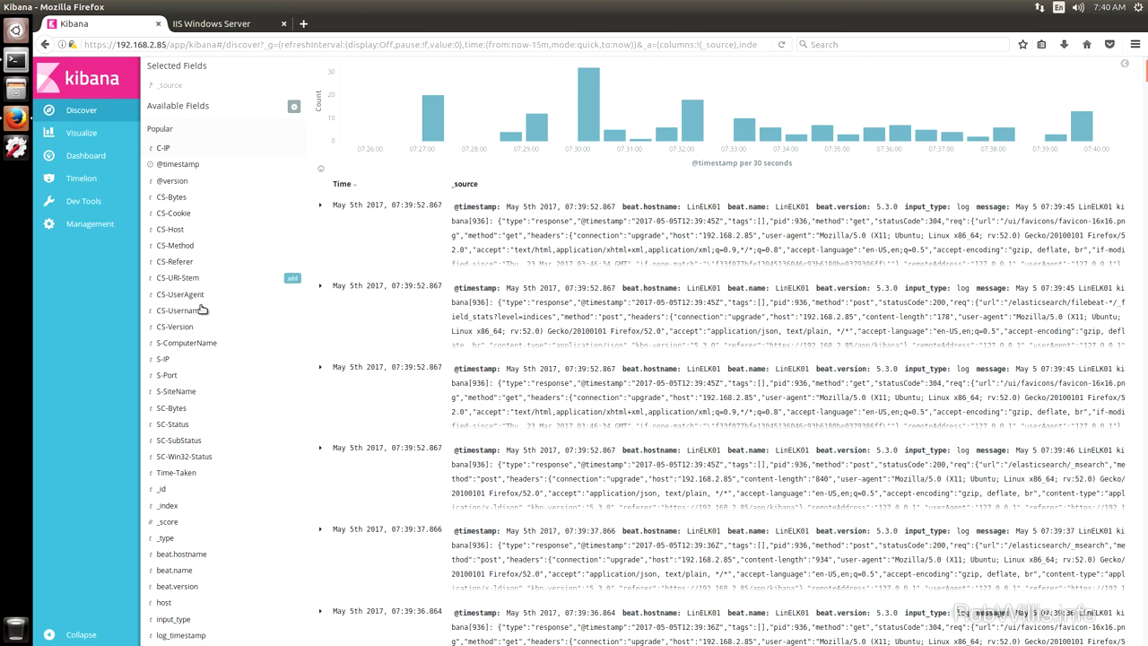
left_click(191, 555)
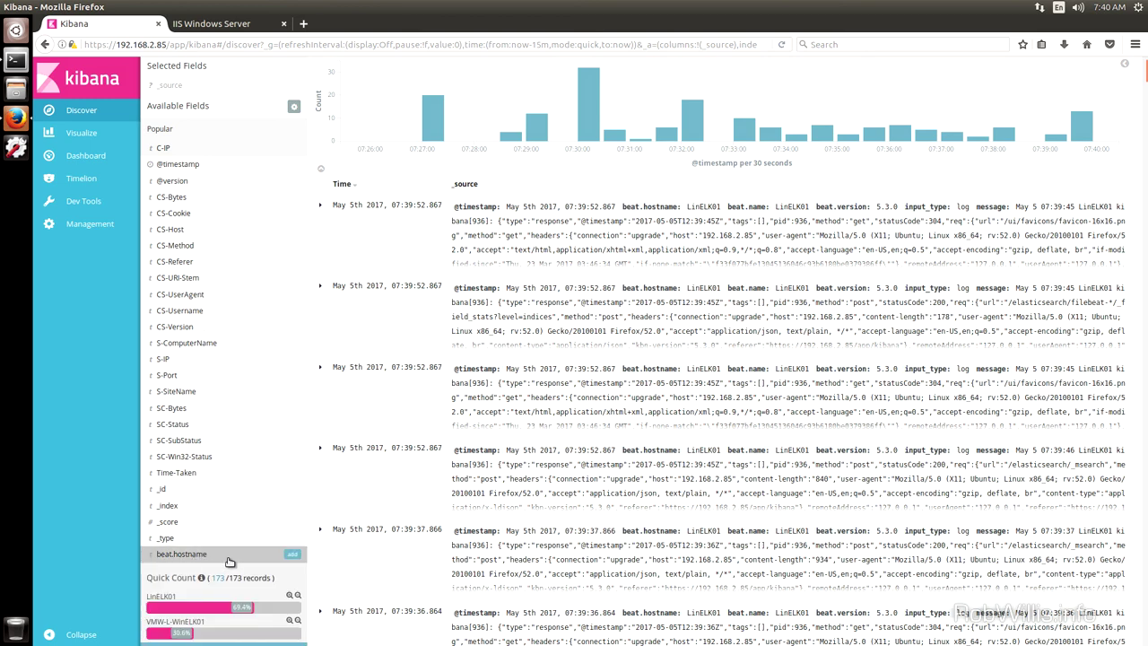
scroll(238, 561, "down", 1)
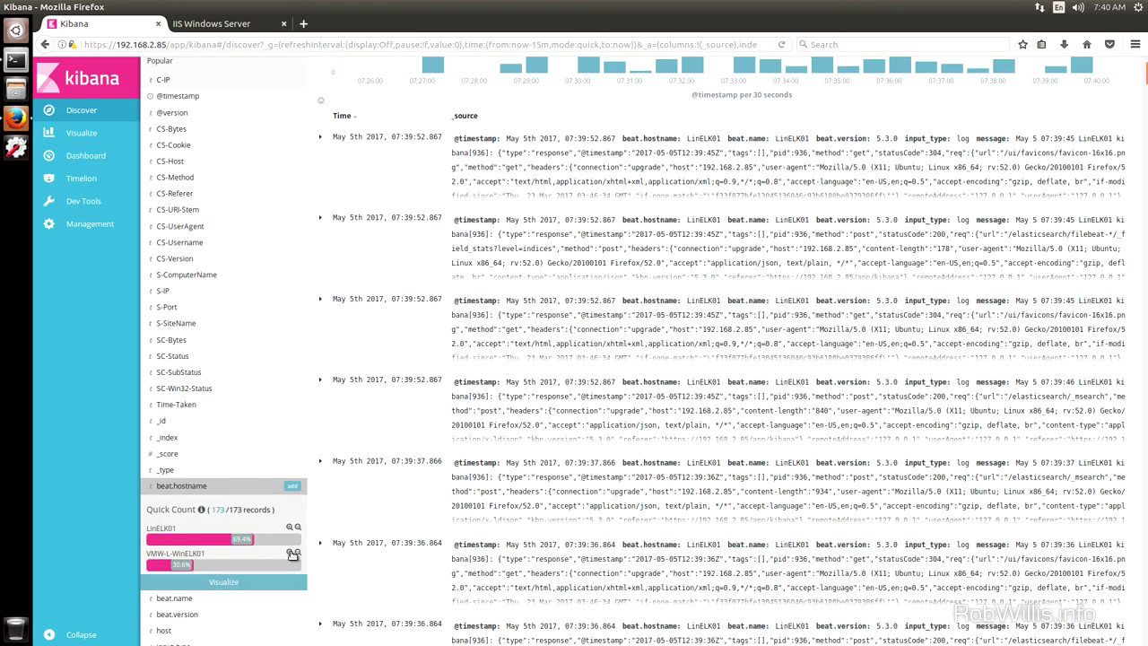
left_click(289, 552)
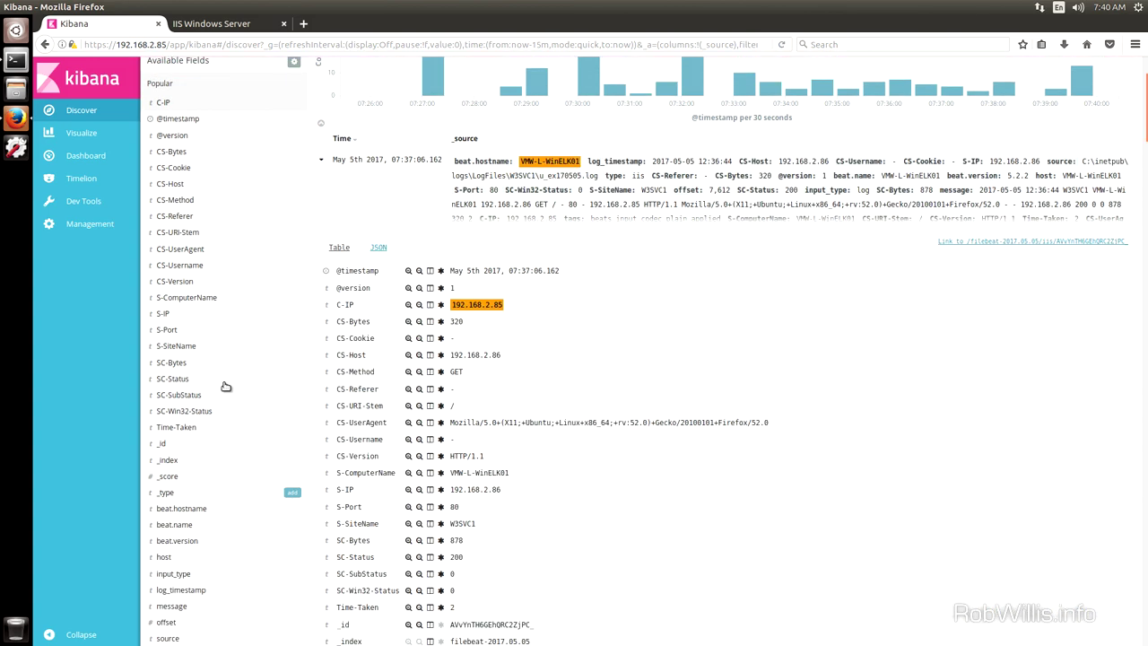
- Expand the newest log entry and highlight its full raw message
scroll(224, 358, "up", 3)
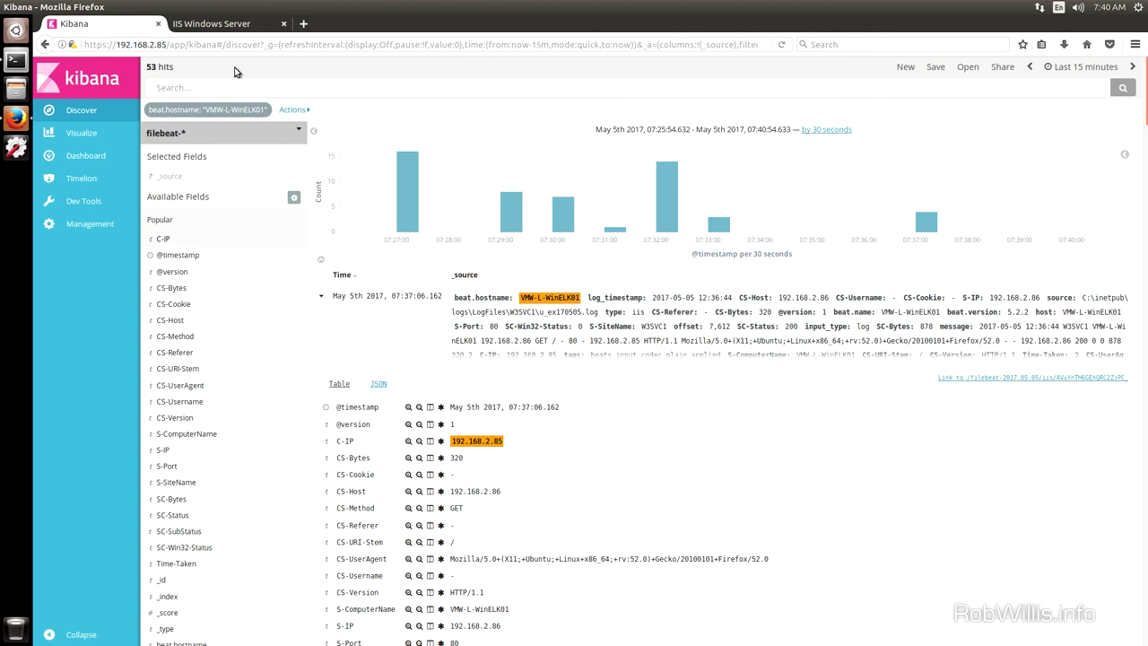
left_click(322, 298)
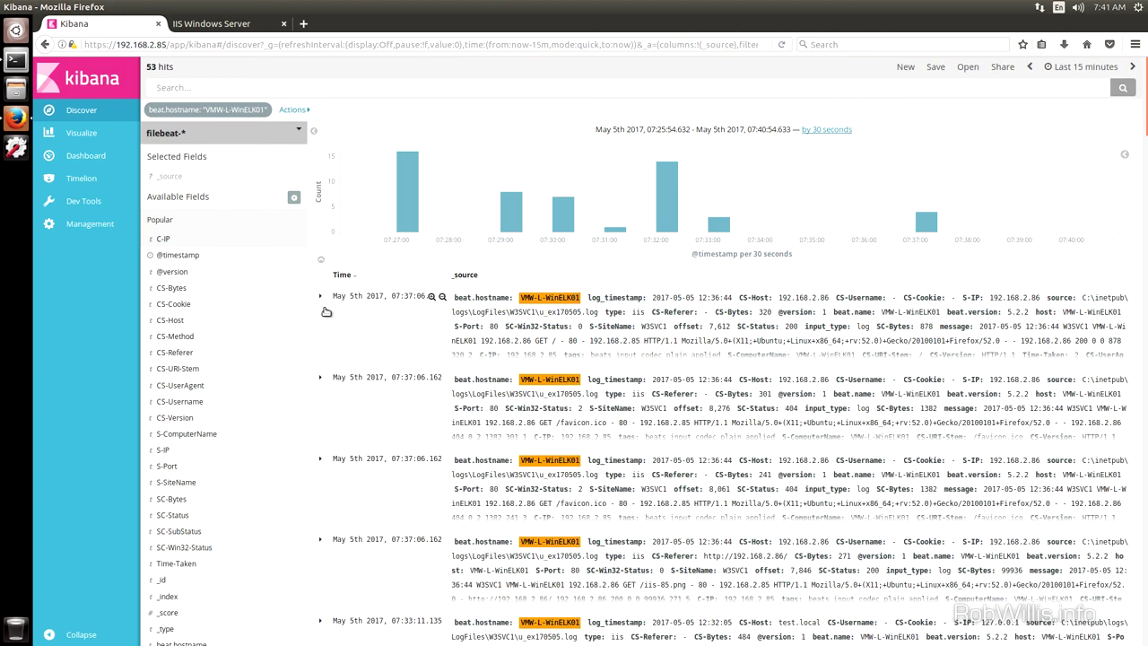
left_click(321, 297)
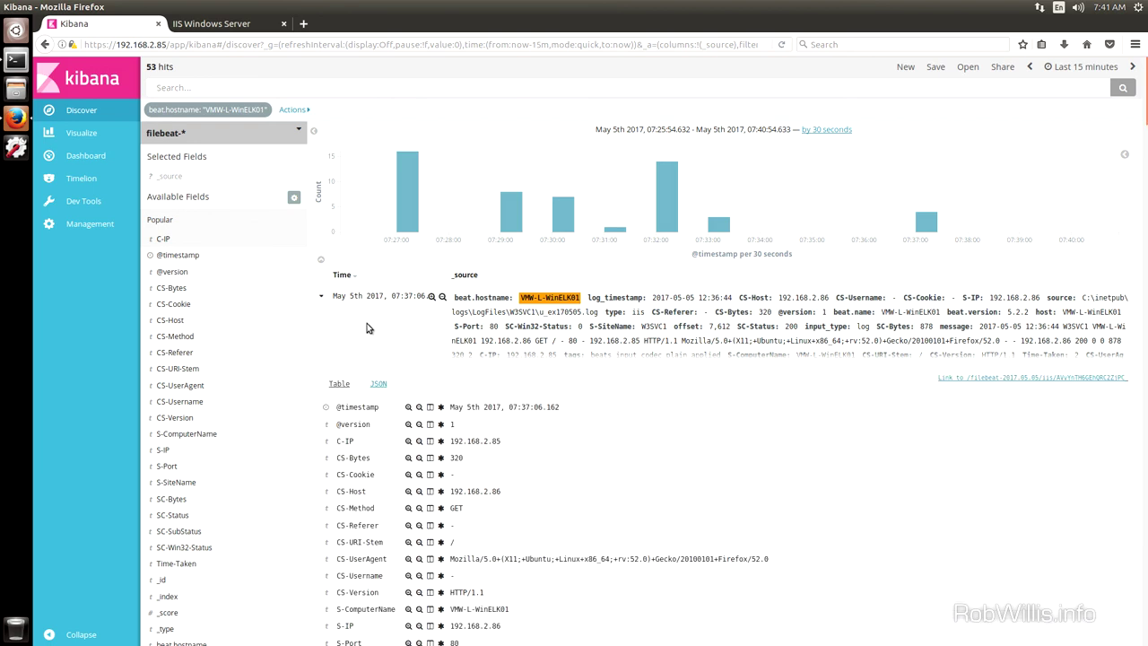
scroll(563, 418, "down", 1)
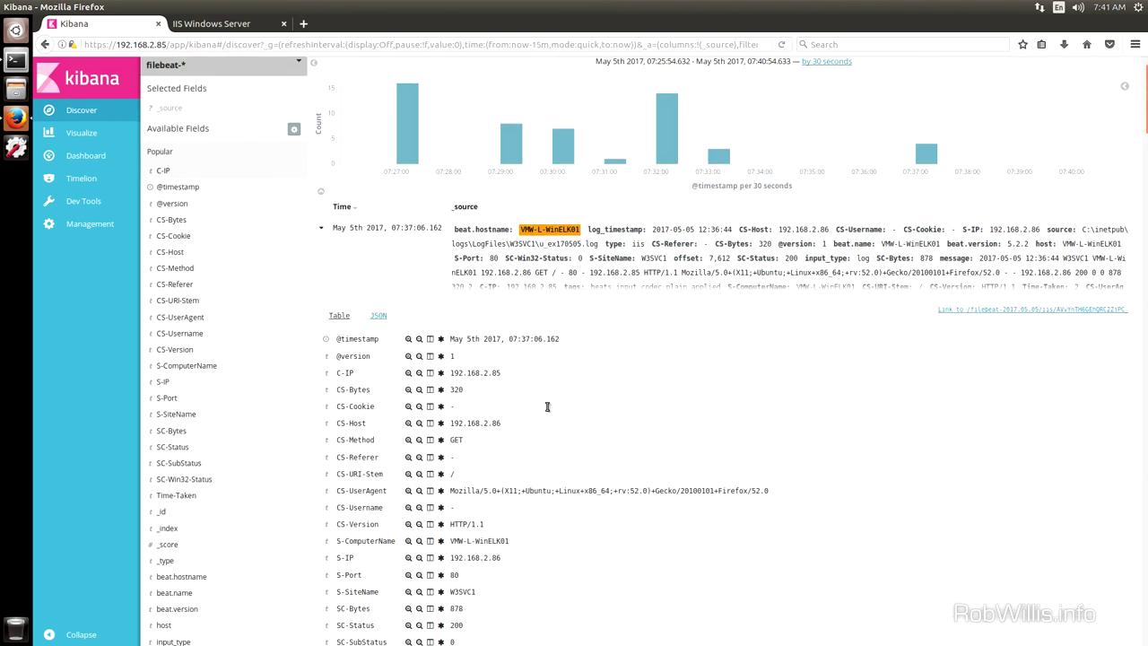
scroll(547, 406, "down", 2)
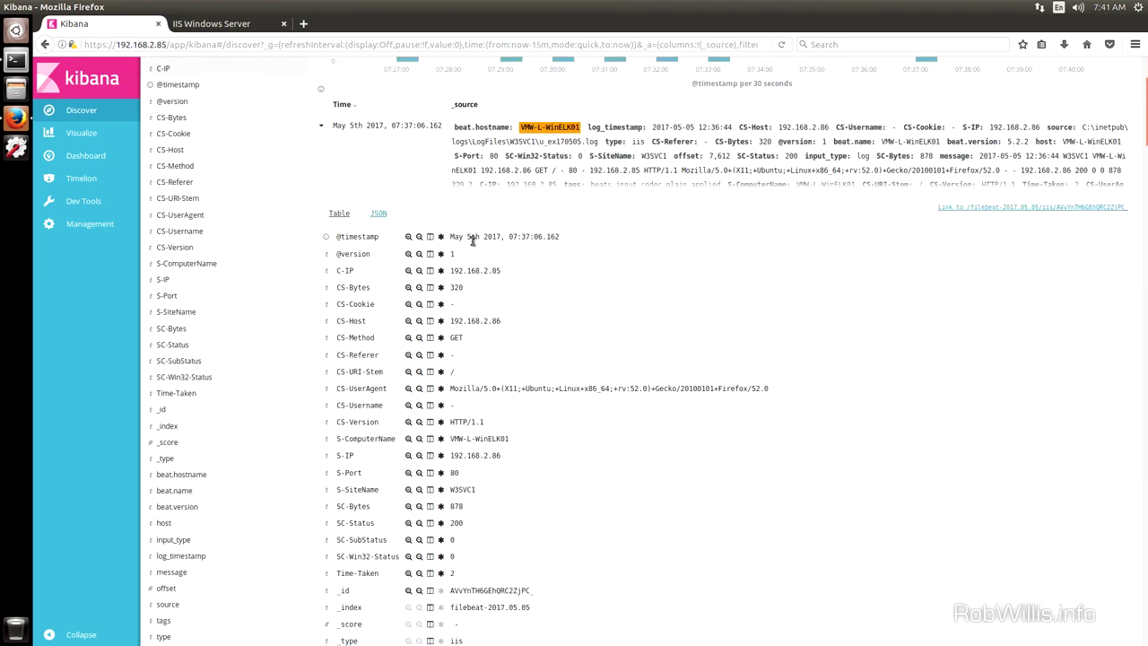
left_click_drag(465, 239, 559, 239)
scroll(602, 453, "down", 2)
scroll(641, 542, "down", 1)
left_click(625, 599)
left_click_drag(625, 598, 513, 571)
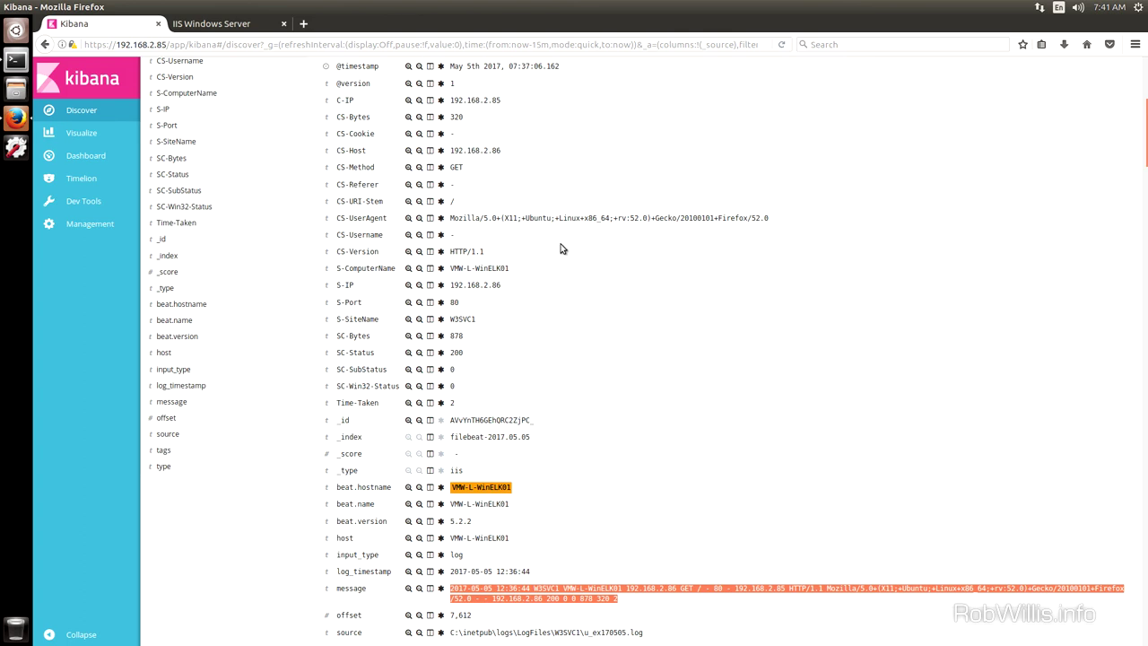
- Check the parsed C-IP 192.168.2.85 and CS-Host 192.168.2.86 values
left_click_drag(516, 105, 456, 100)
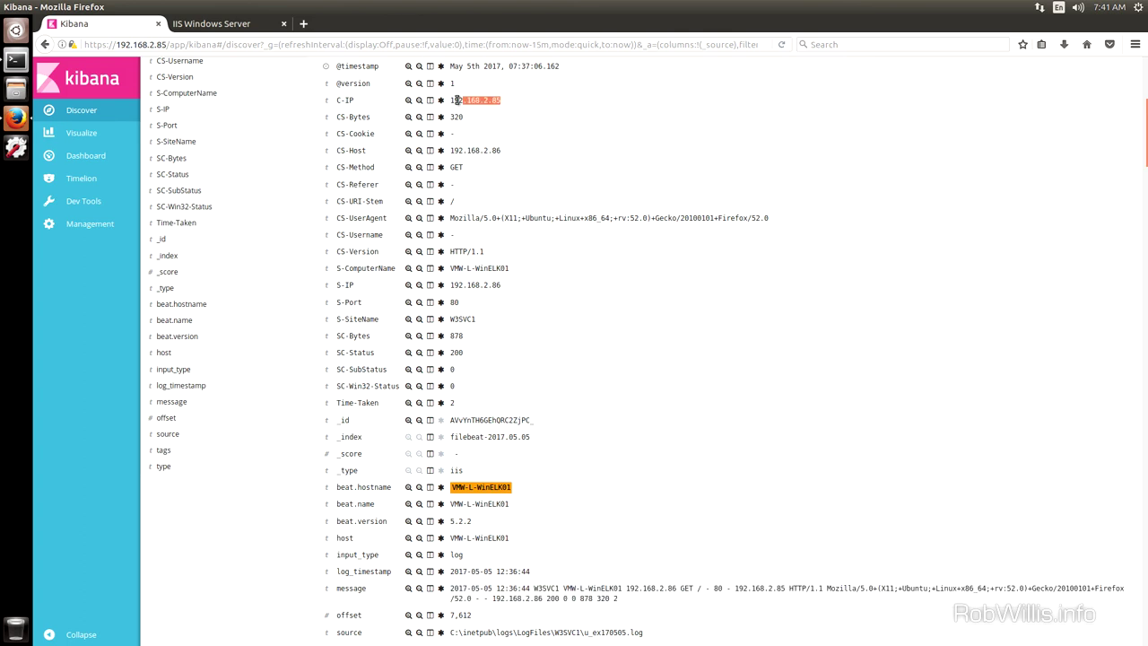
left_click(488, 140)
left_click_drag(460, 151, 448, 153)
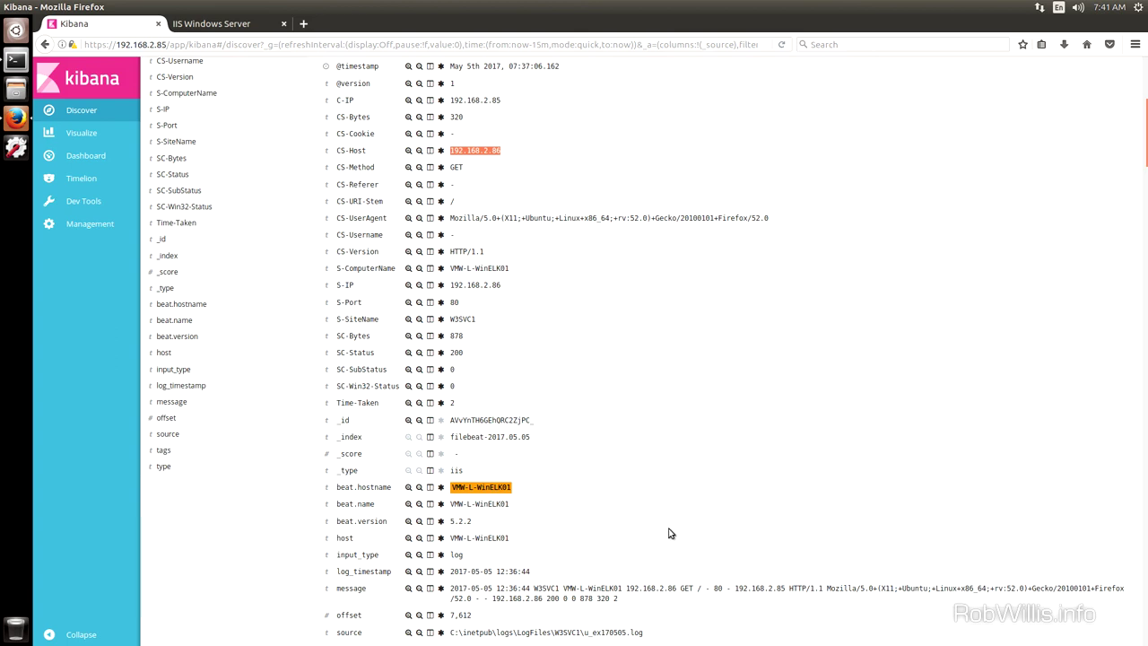
left_click(716, 483)
scroll(687, 483, "down", 1)
scroll(687, 483, "down", 2)
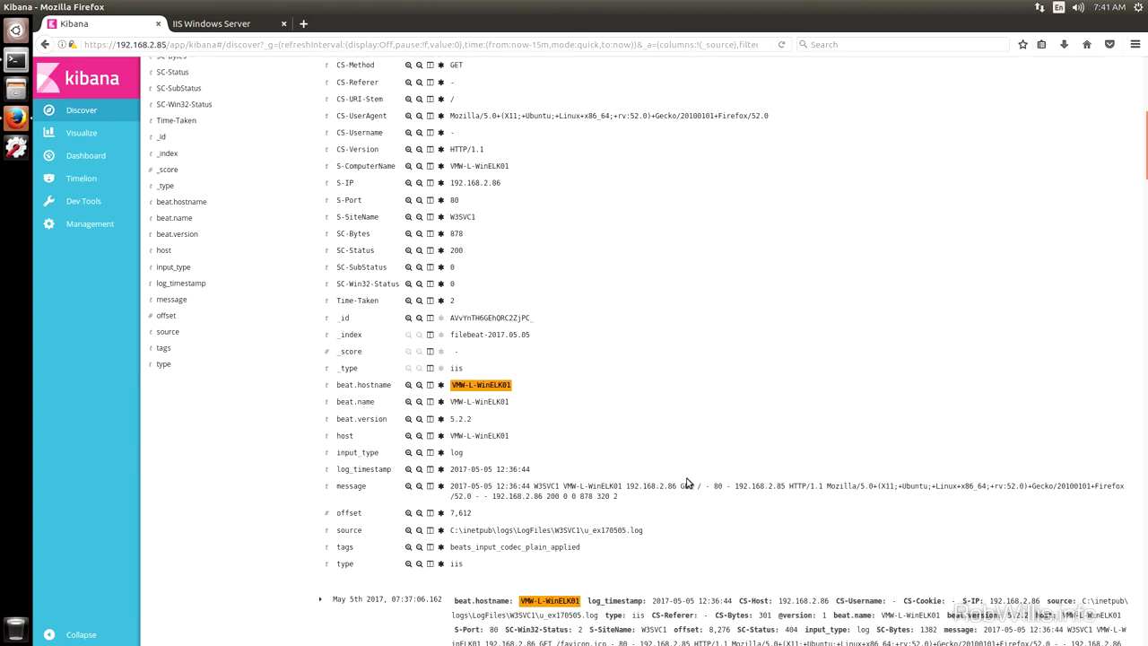
scroll(687, 483, "up", 5)
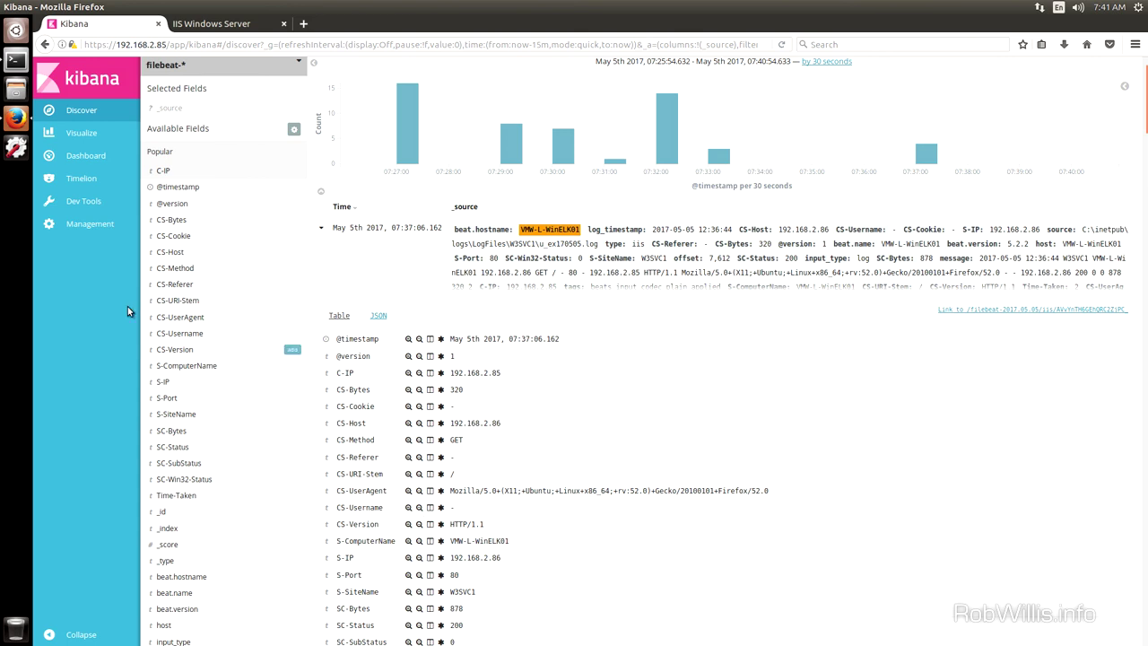
- Refresh the filebeat-* index pattern's fields in Management and return to Discover
left_click(83, 226)
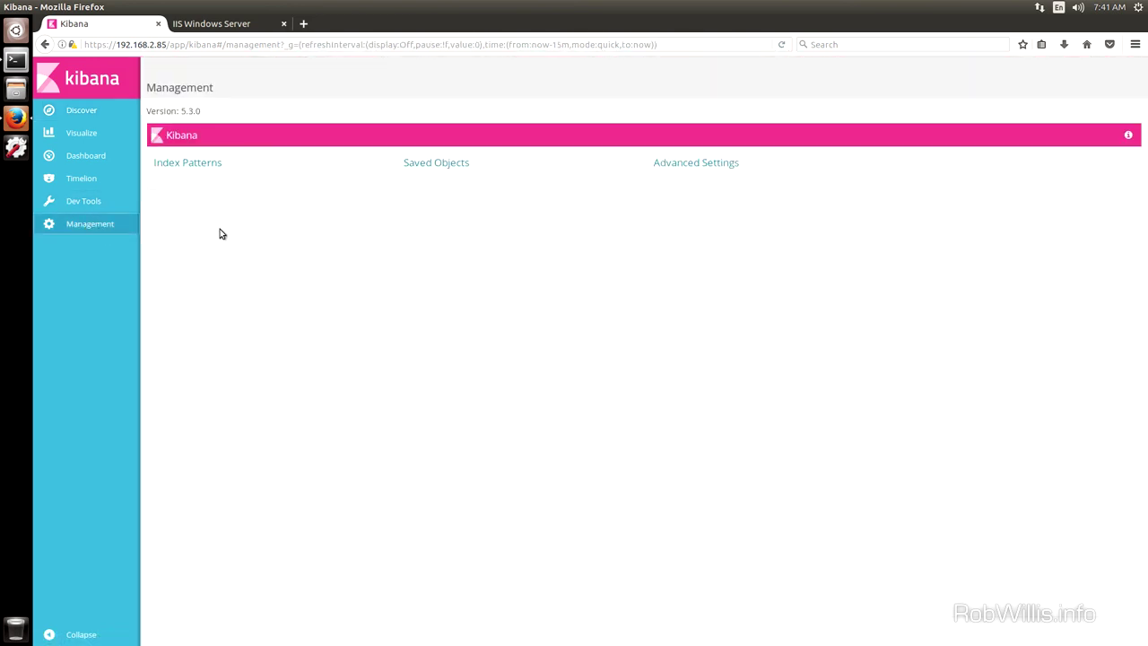
left_click(185, 164)
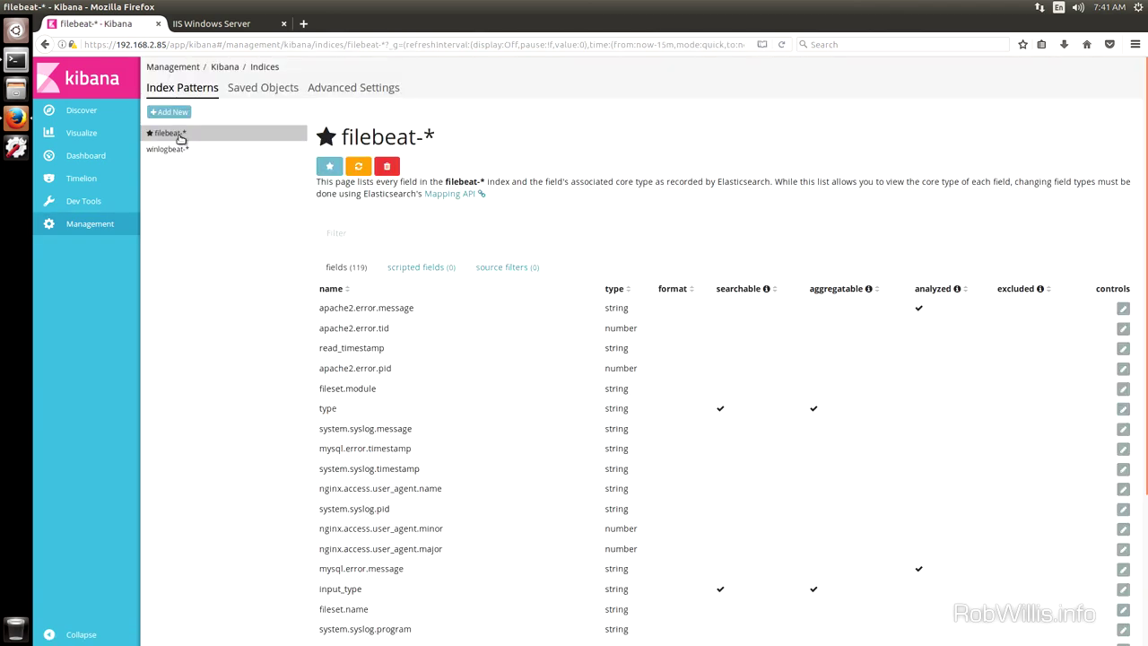
left_click(360, 169)
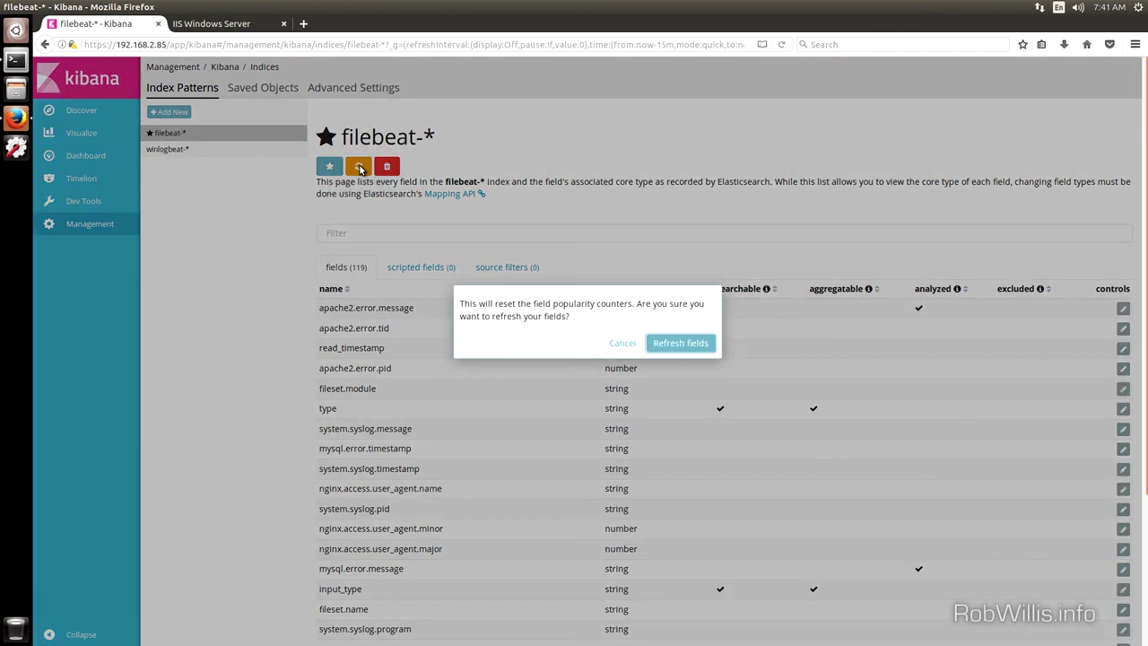
left_click(684, 341)
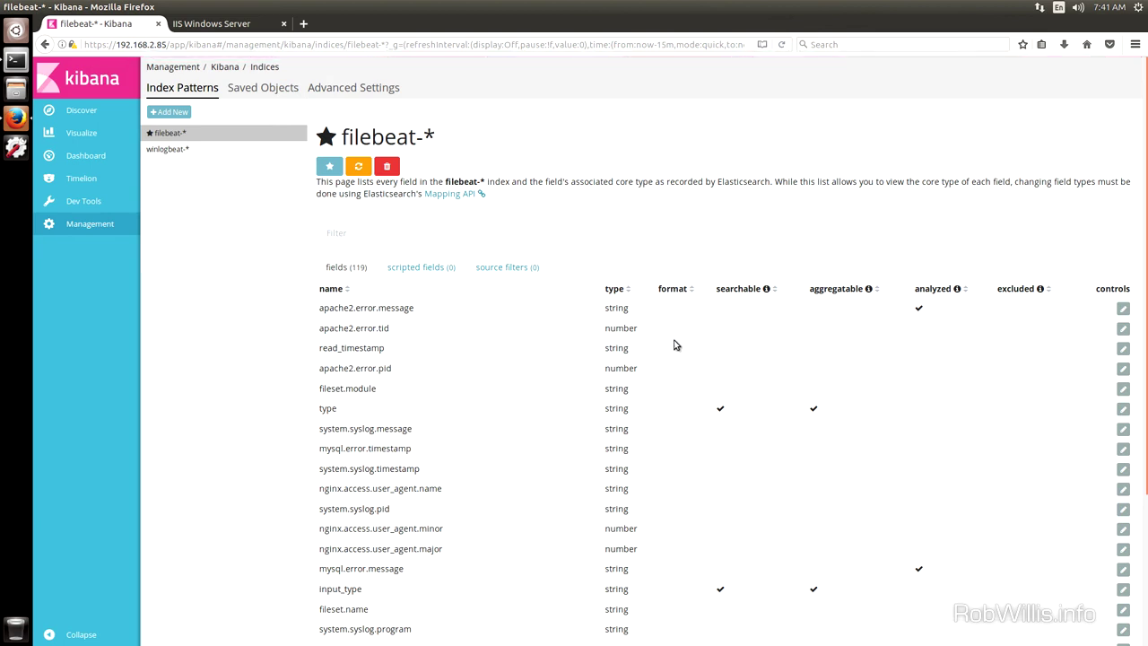
left_click(74, 111)
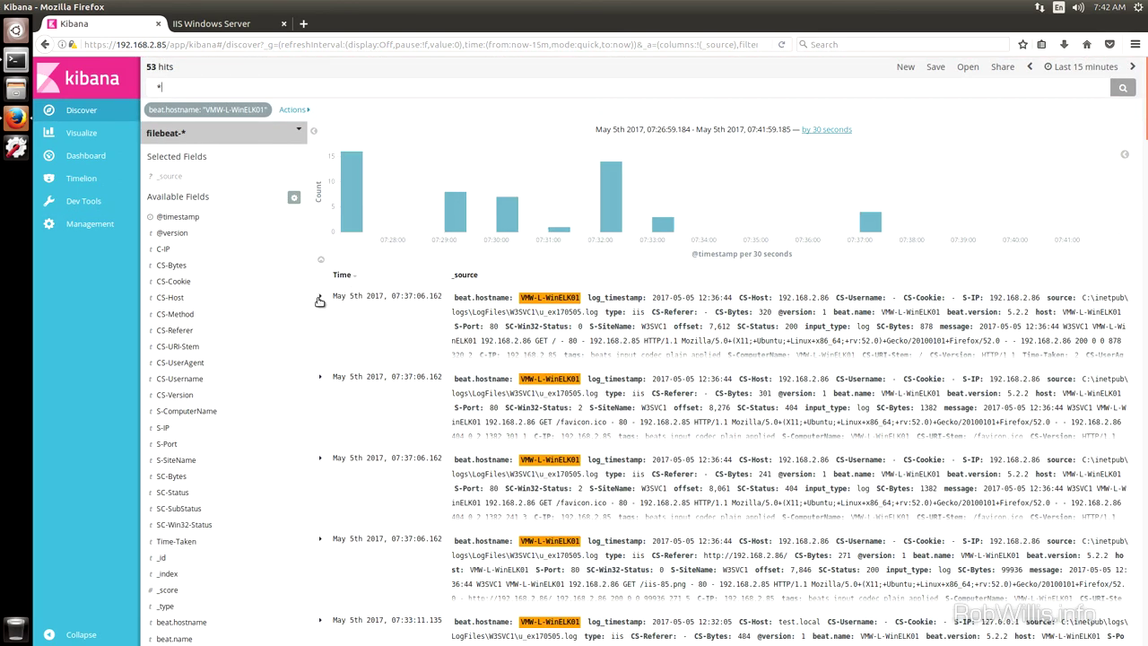
- Add a C-IP filter for 192.168.2.85 from the field's top values
left_click(321, 296)
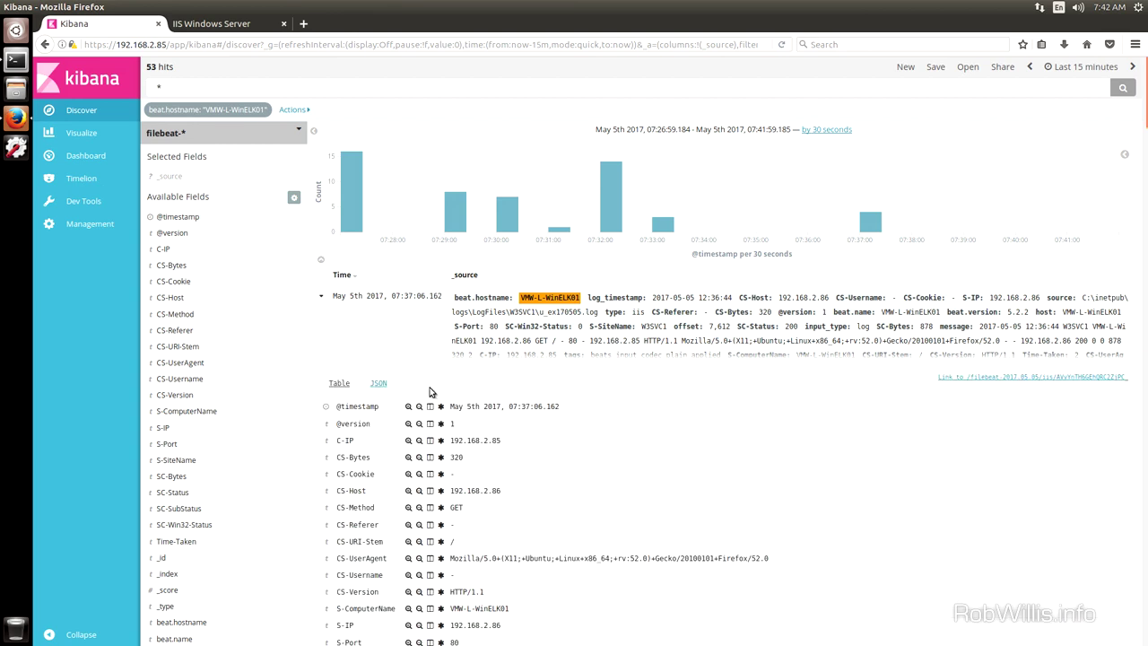
scroll(660, 451, "down", 2)
scroll(642, 457, "down", 2)
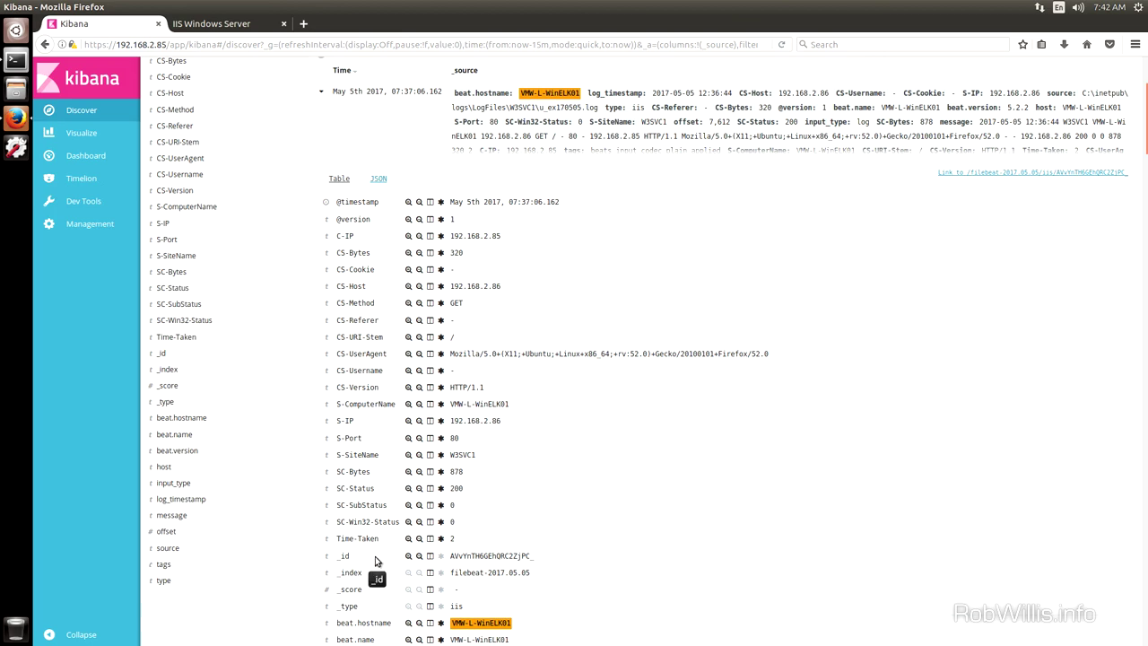
scroll(323, 524, "up", 3)
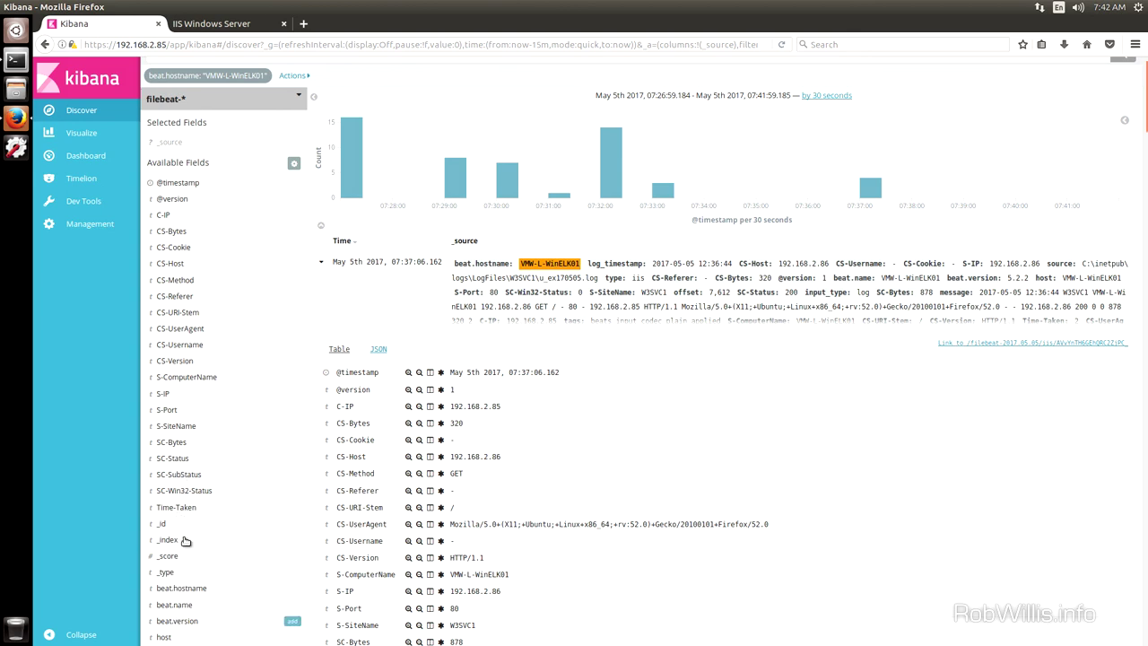
left_click(163, 216)
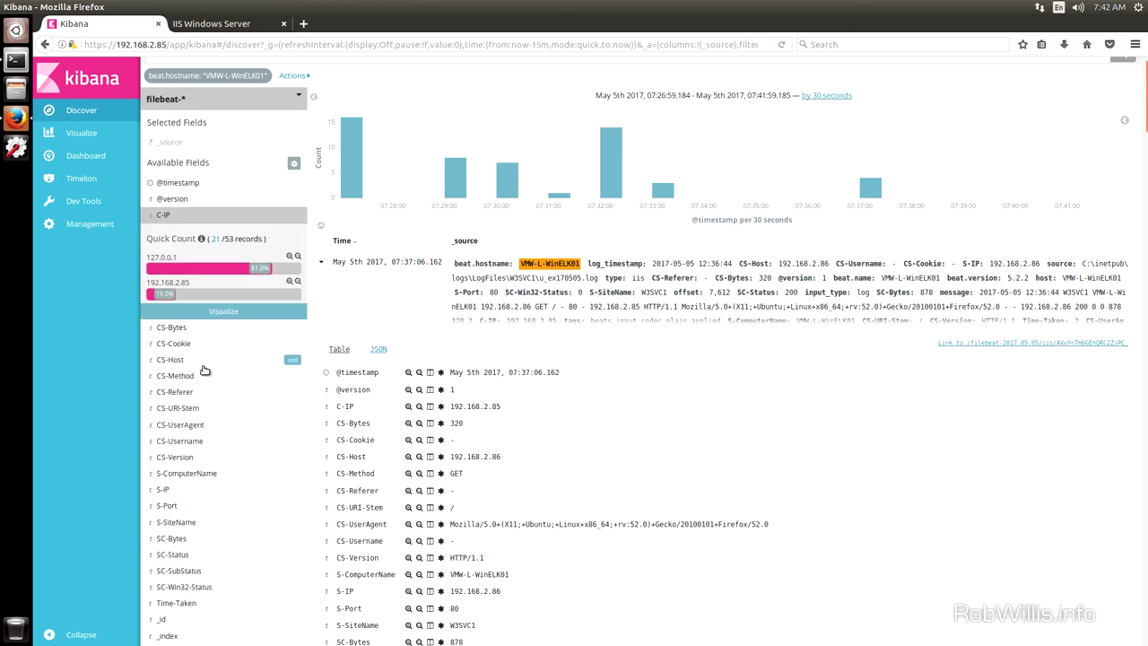
left_click_drag(182, 256, 147, 283)
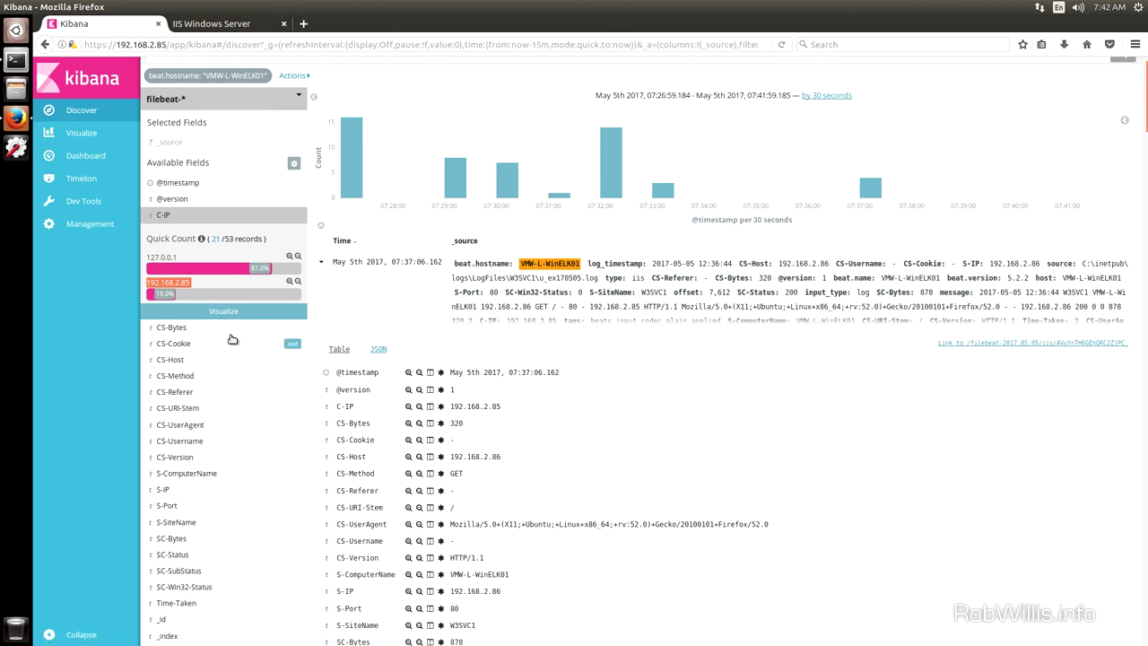
left_click(289, 283)
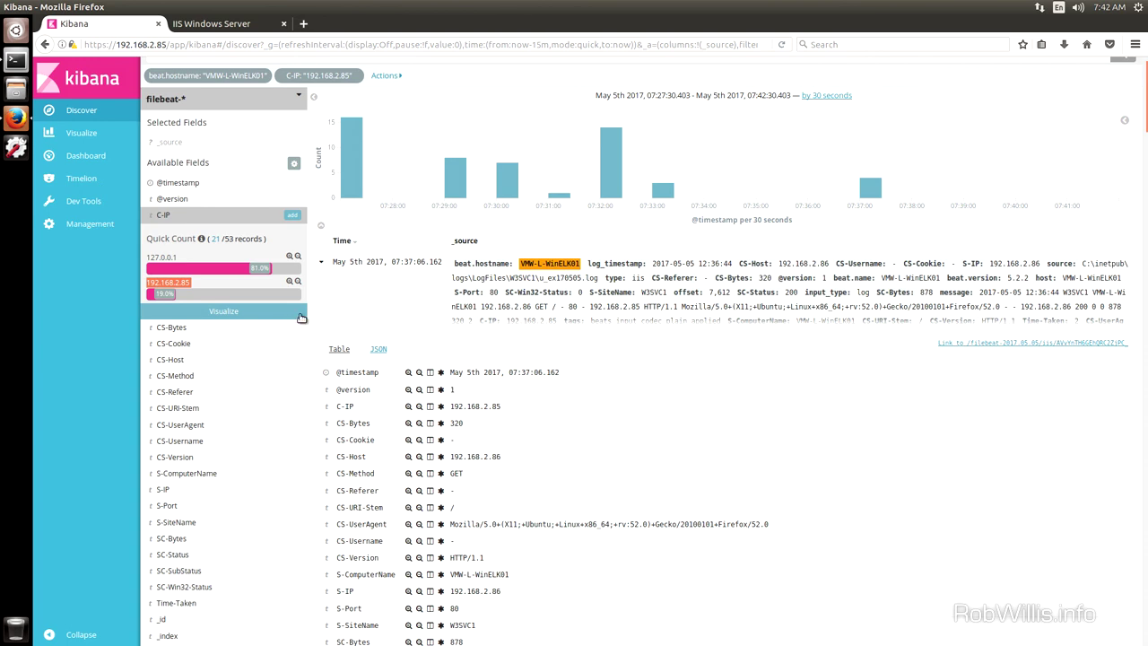
- Filter for SC-Status 200 from the expanded first record's field table
left_click(320, 263)
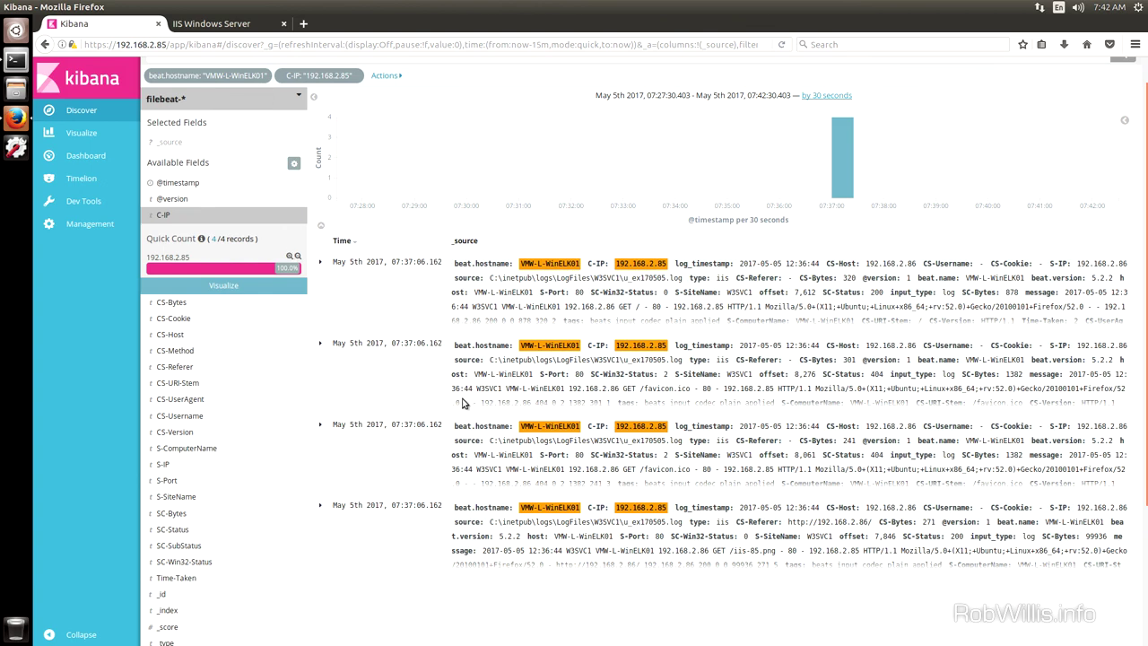
left_click(323, 264)
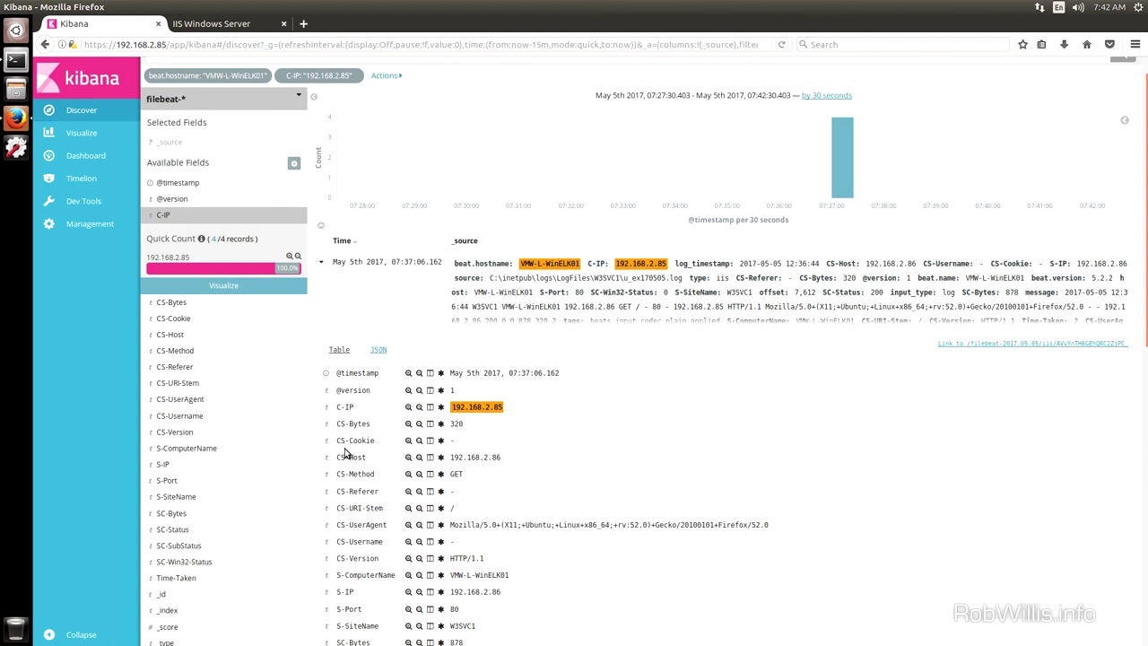
scroll(538, 594, "down", 1)
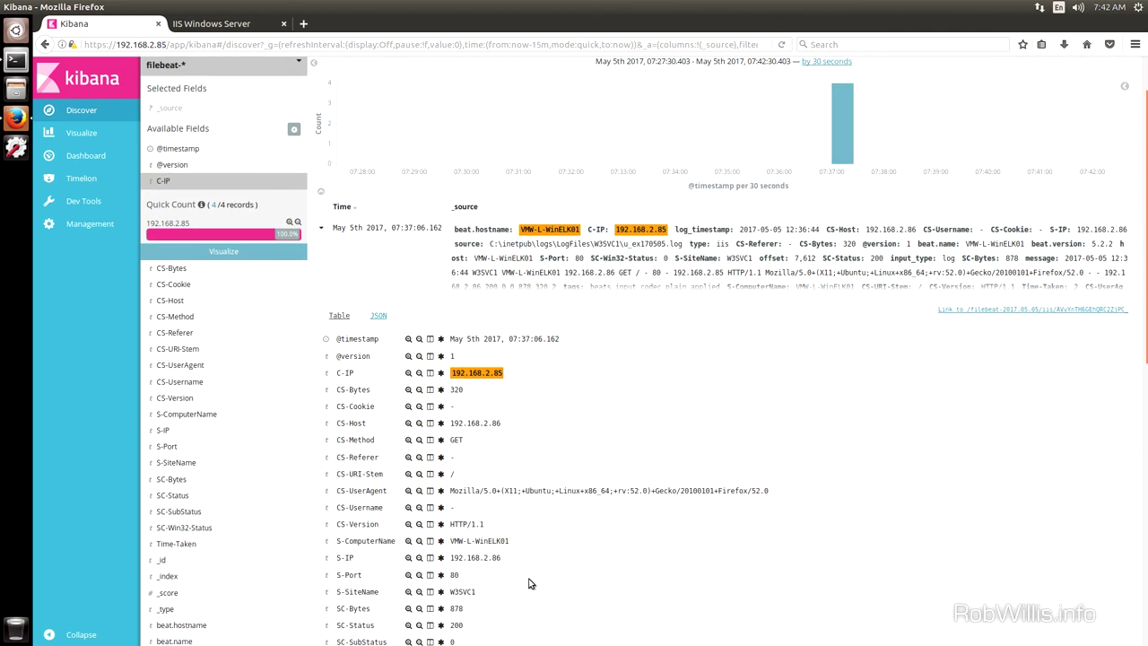
scroll(529, 584, "down", 2)
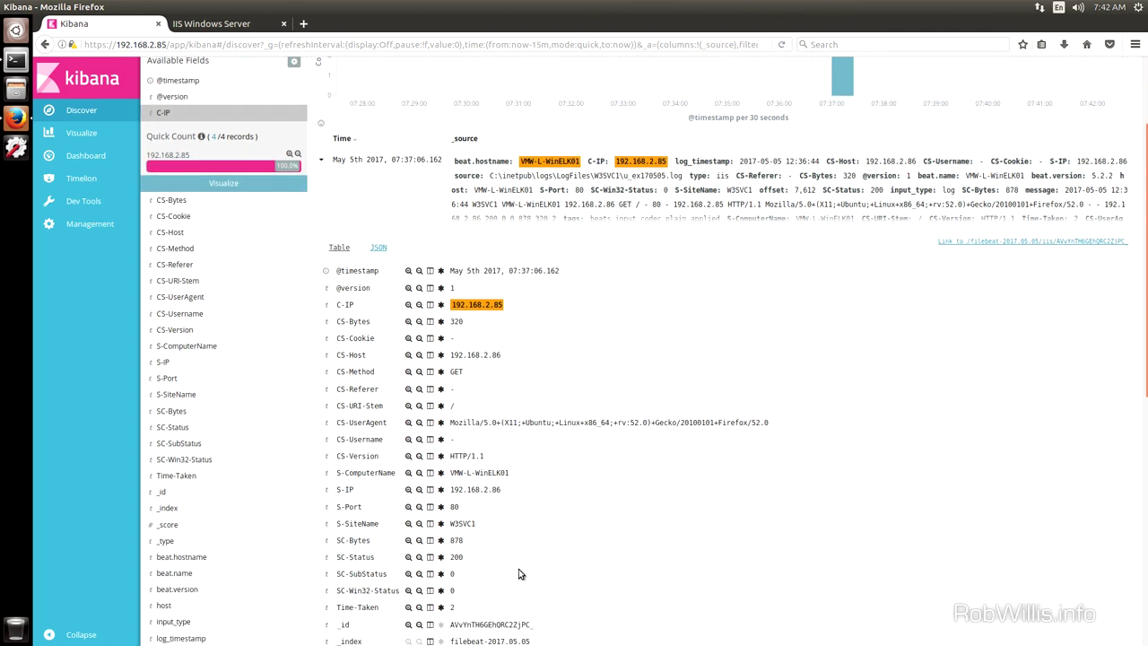
left_click(408, 557)
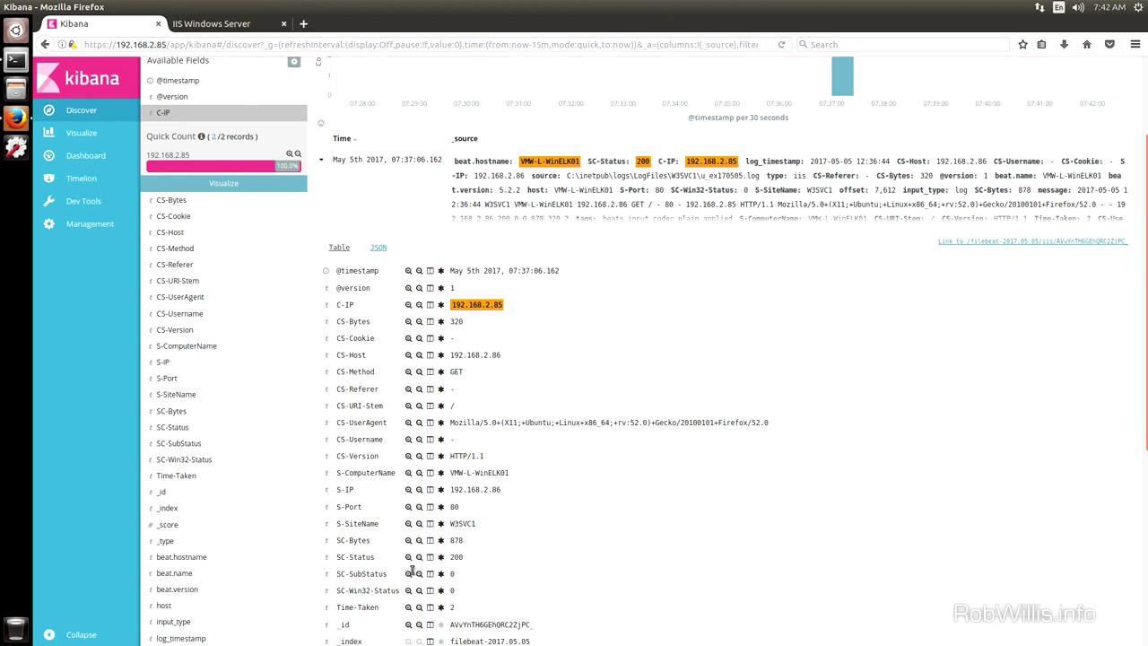
- Edit the SC-Status filter's JSON value from 200 to 404
scroll(332, 376, "up", 4)
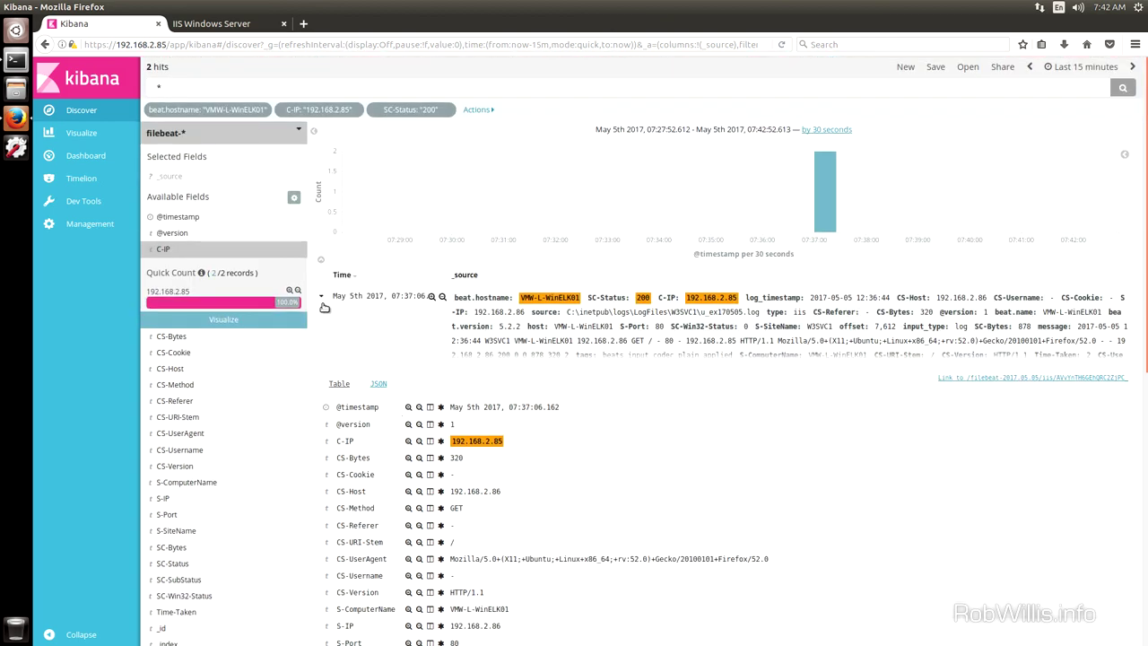
left_click(322, 297)
mouse_move(427, 114)
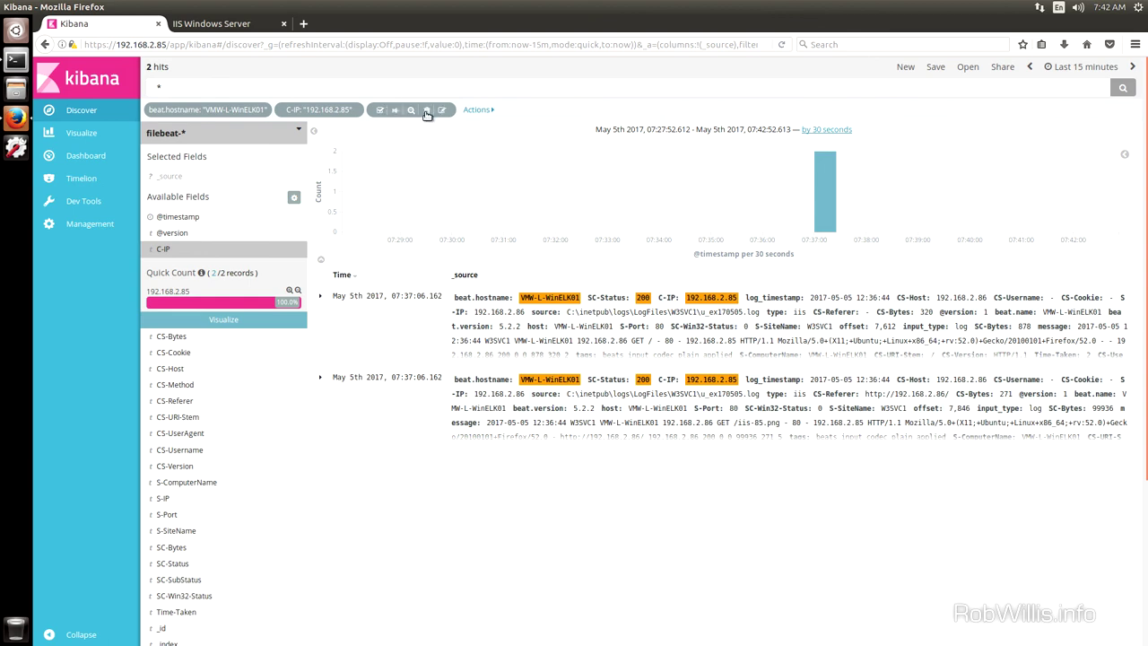
left_click(441, 110)
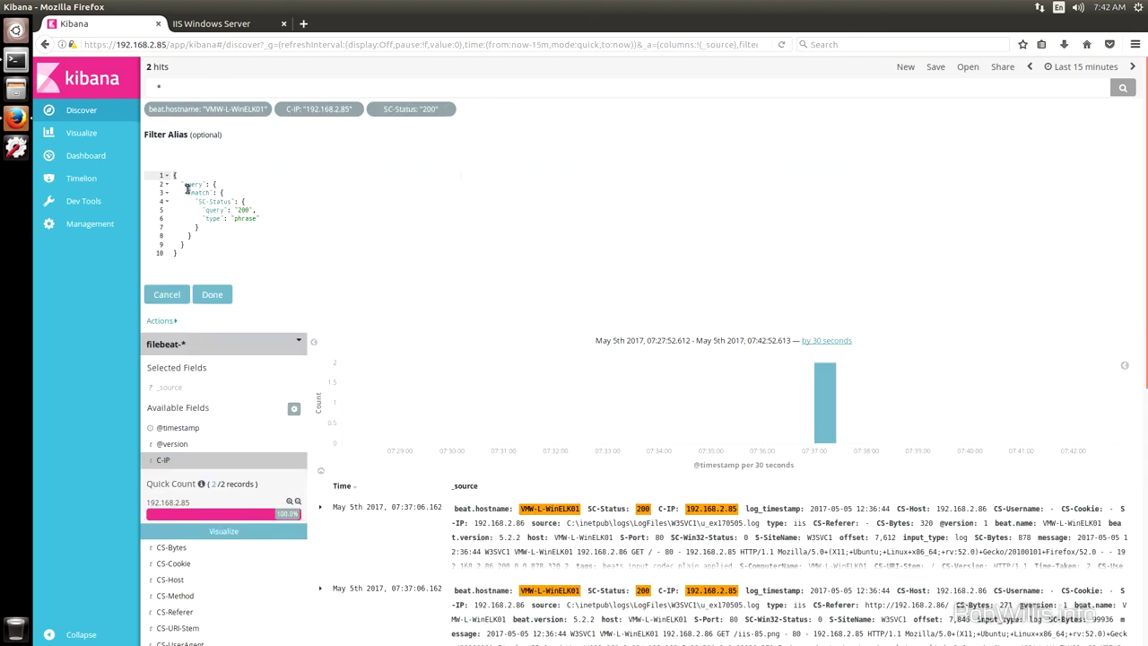
left_click(249, 209)
key("BackSpace")
key("BackSpace")
key("BackSpace")
type("404")
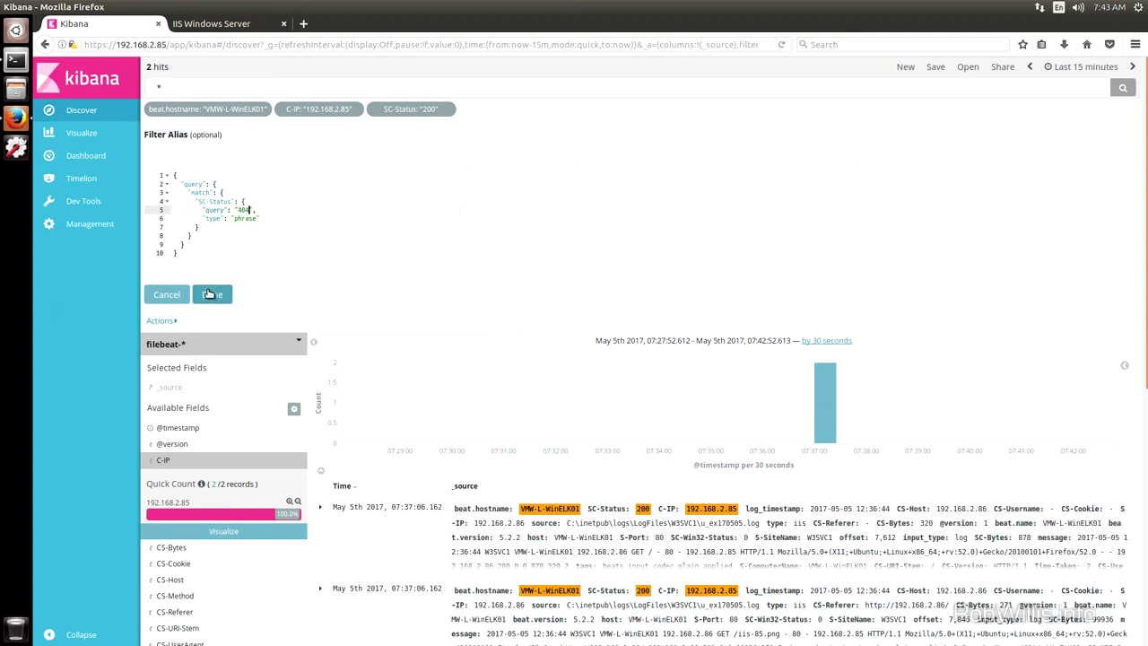
left_click(212, 294)
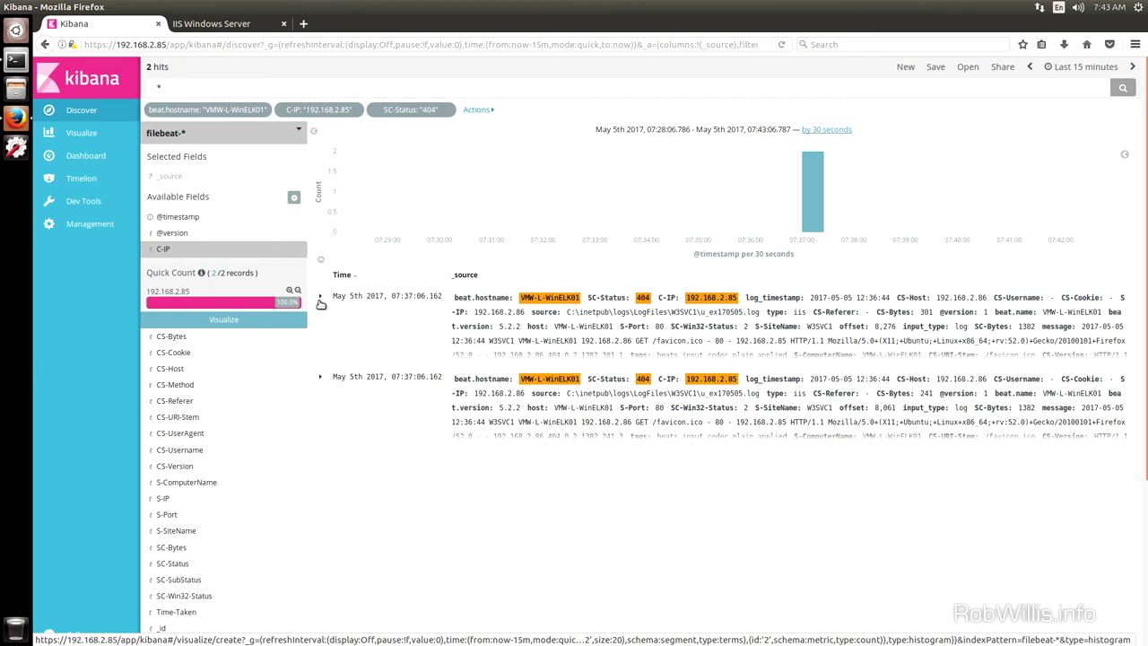
- Expand the first 404 record and inspect its /favicon.ico request fields
left_click(320, 297)
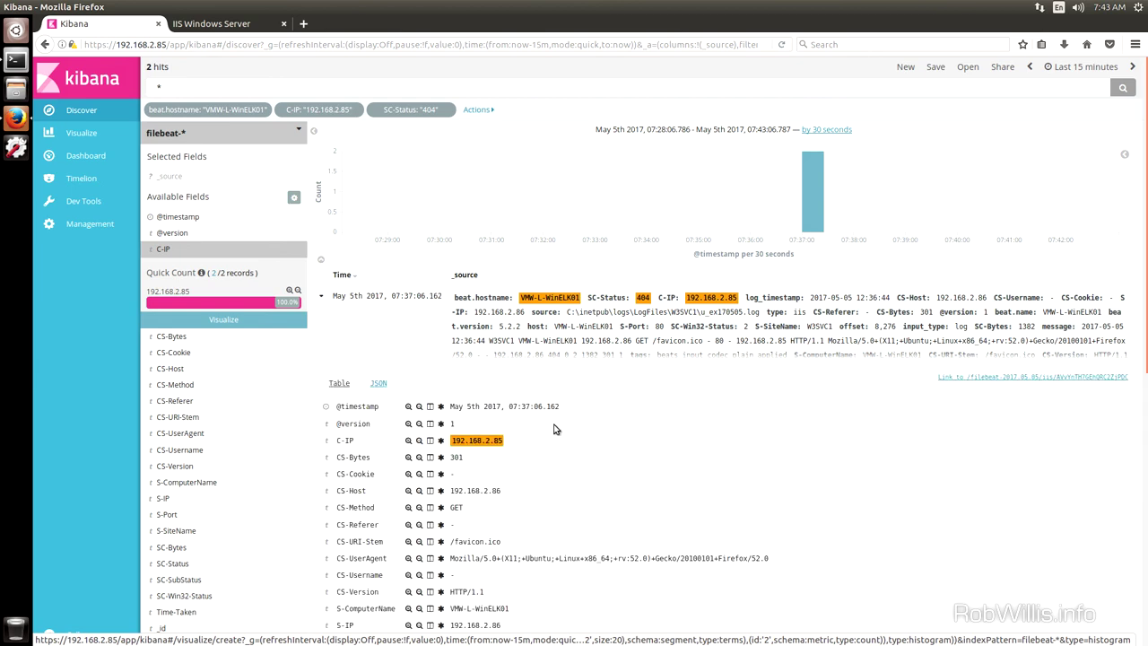
scroll(628, 443, "down", 4)
left_click_drag(511, 374, 448, 376)
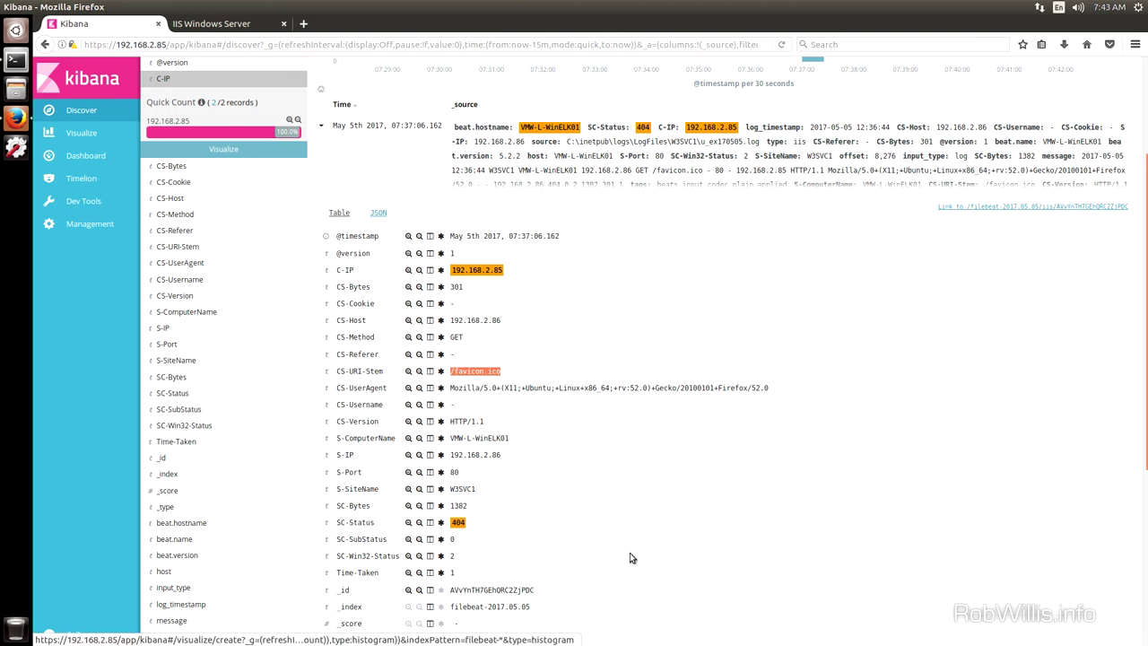
scroll(665, 491, "down", 4)
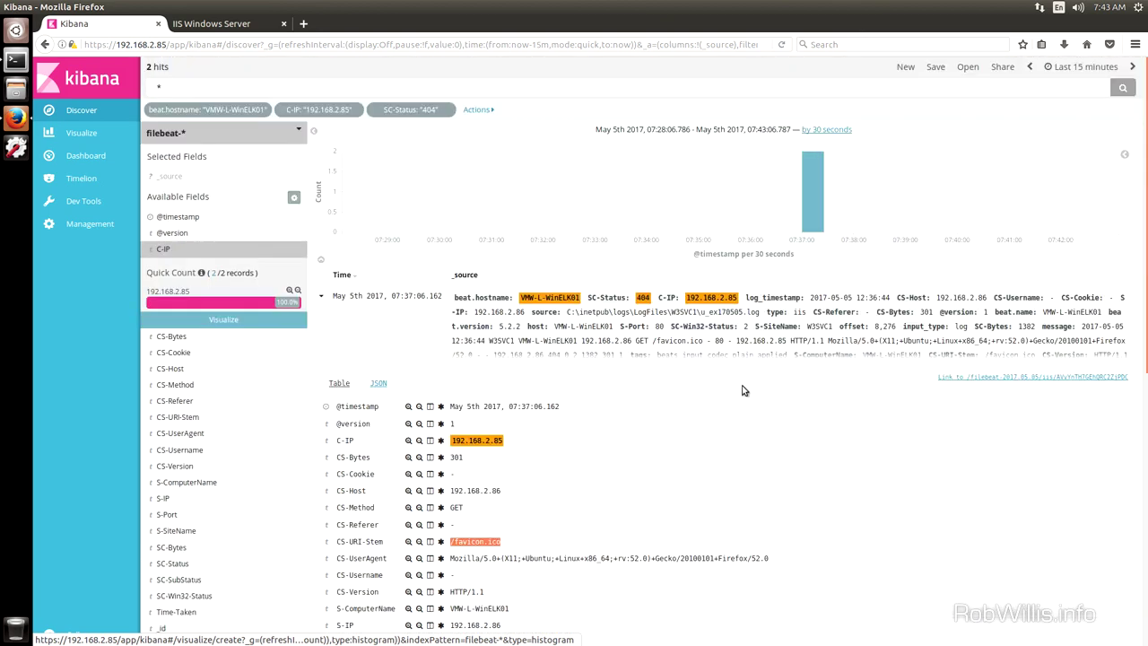
scroll(736, 500, "down", 2)
scroll(735, 491, "down", 2)
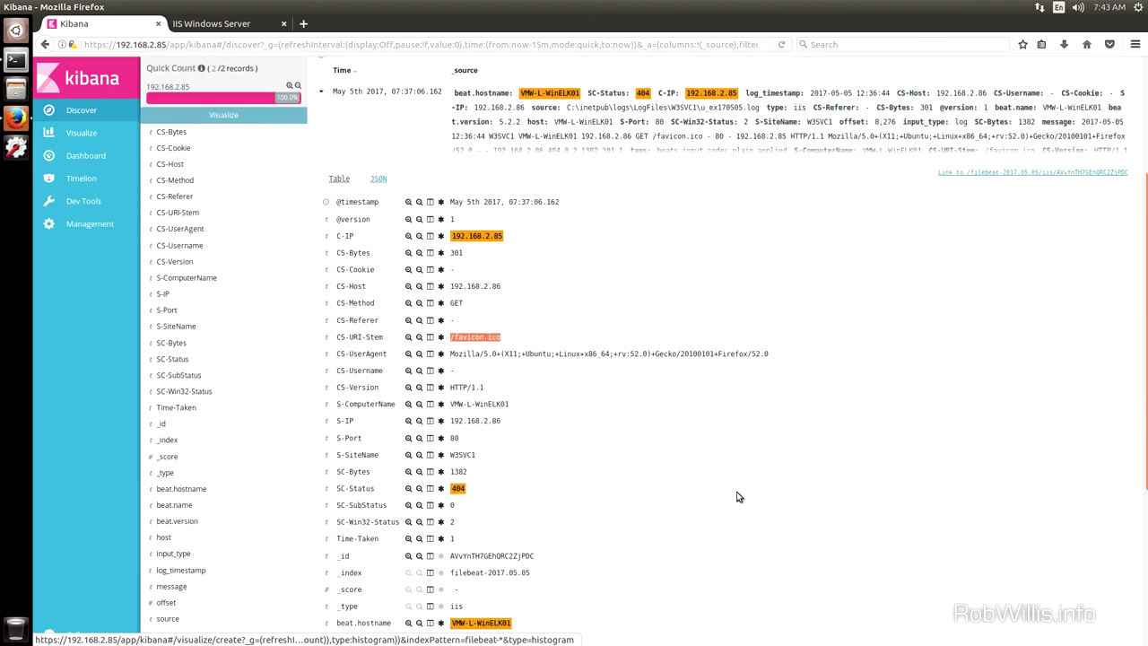
scroll(559, 484, "up", 4)
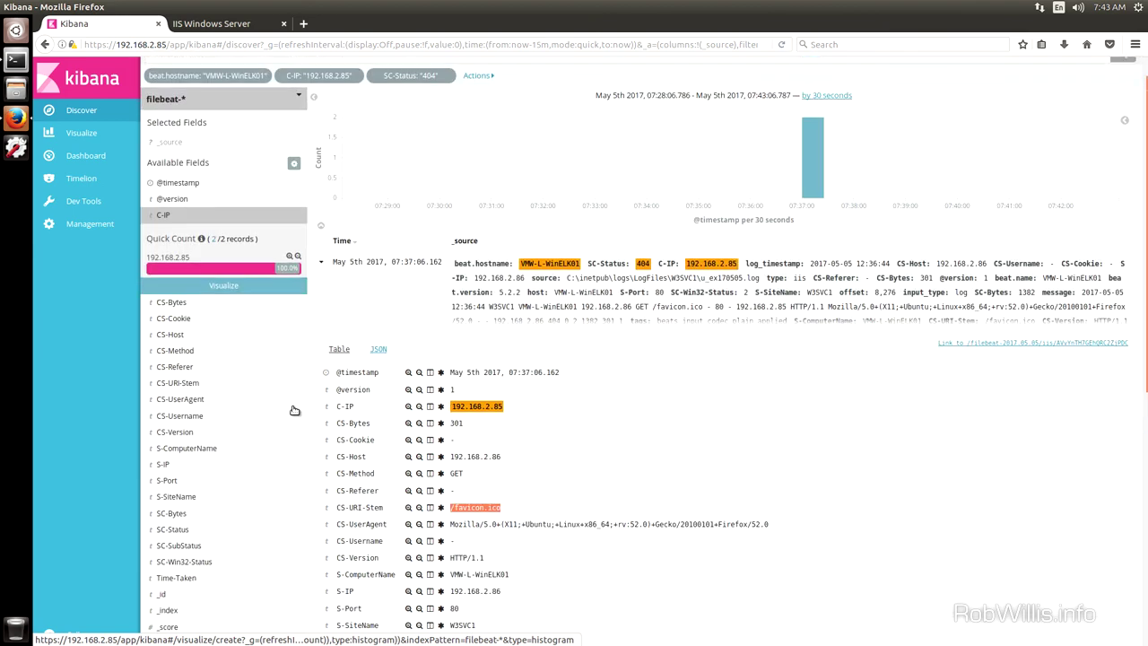
- Check CS-Host and S-SiteName value counts, then delete the C-IP 192.168.2.85 filter
left_click(175, 216)
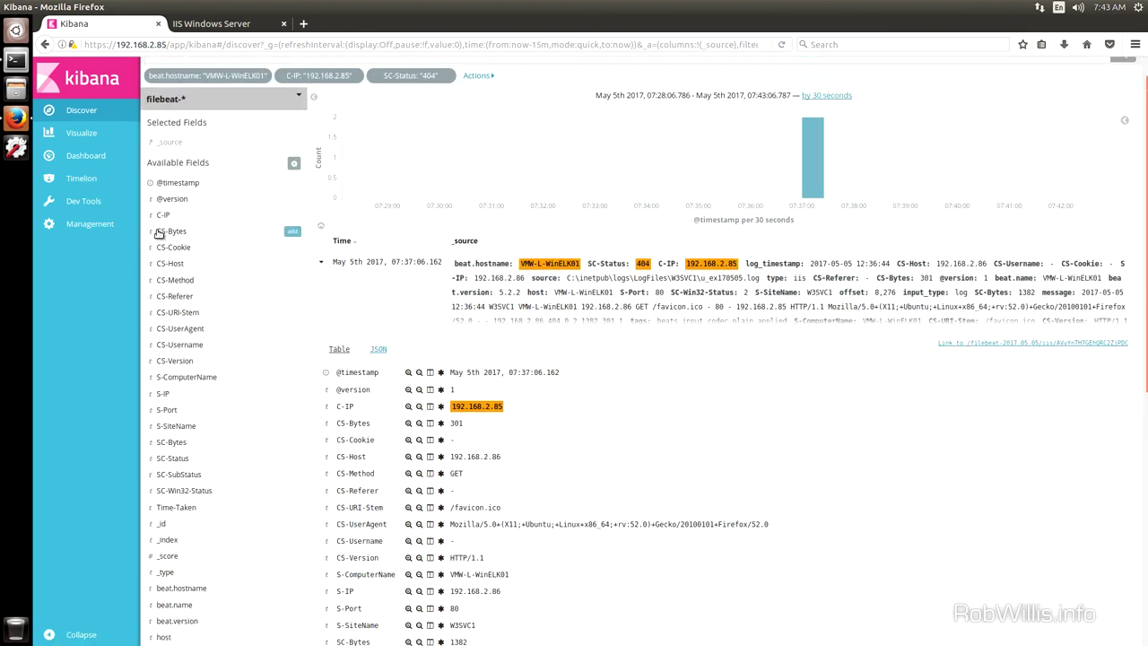
left_click(169, 264)
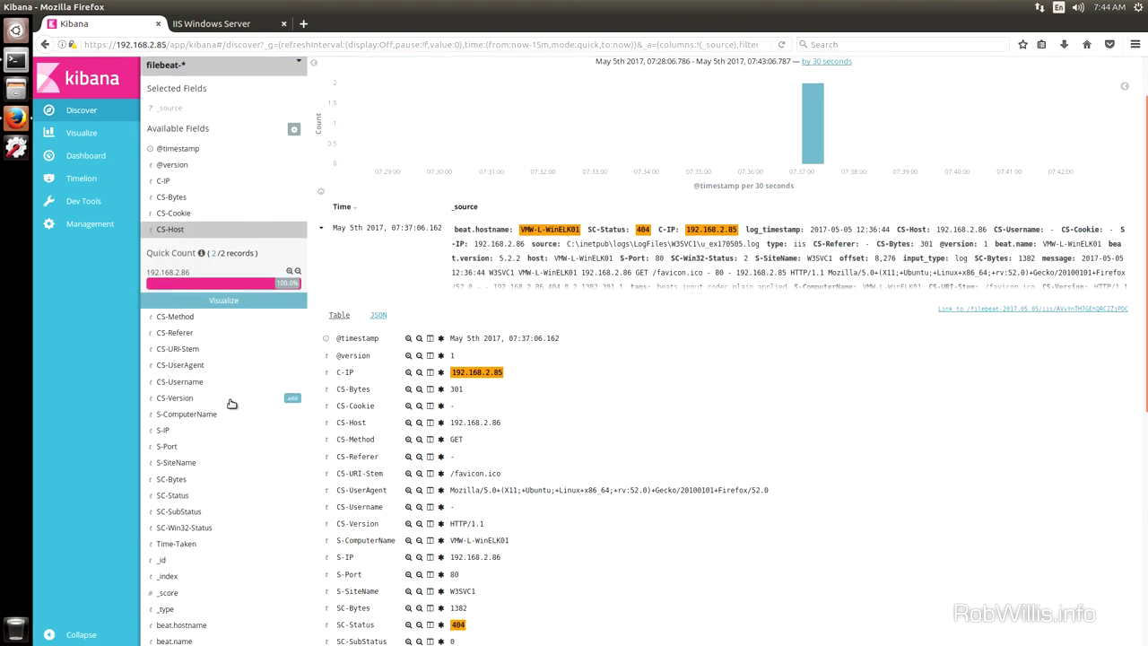
scroll(182, 439, "down", 2)
left_click(184, 428)
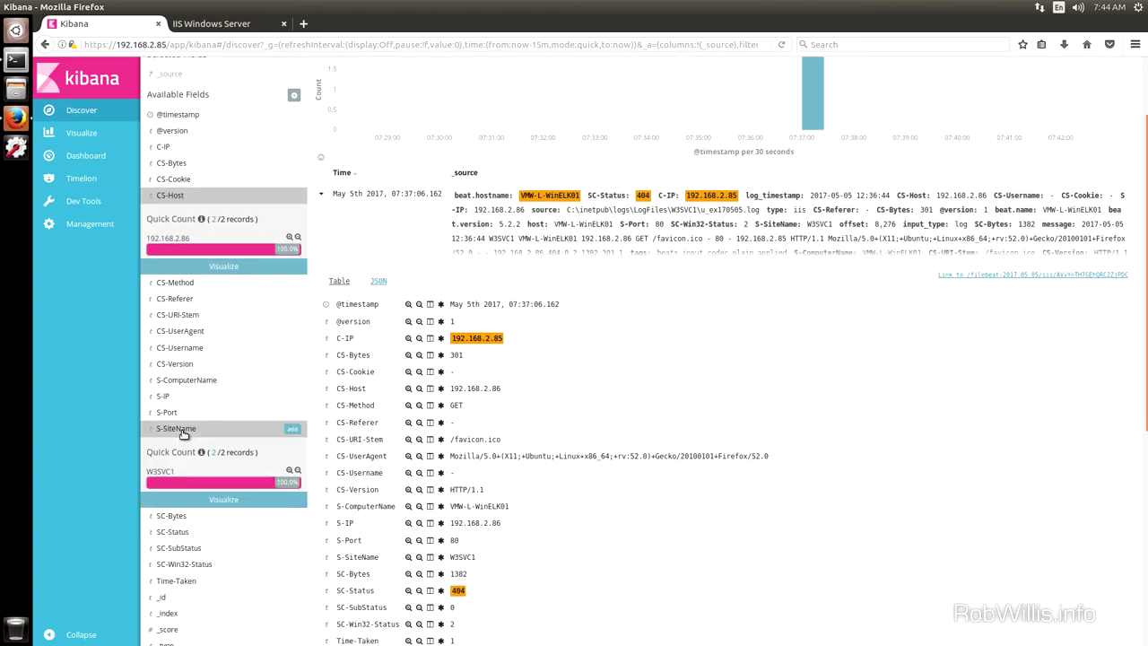
scroll(202, 418, "down", 3)
scroll(205, 413, "down", 2)
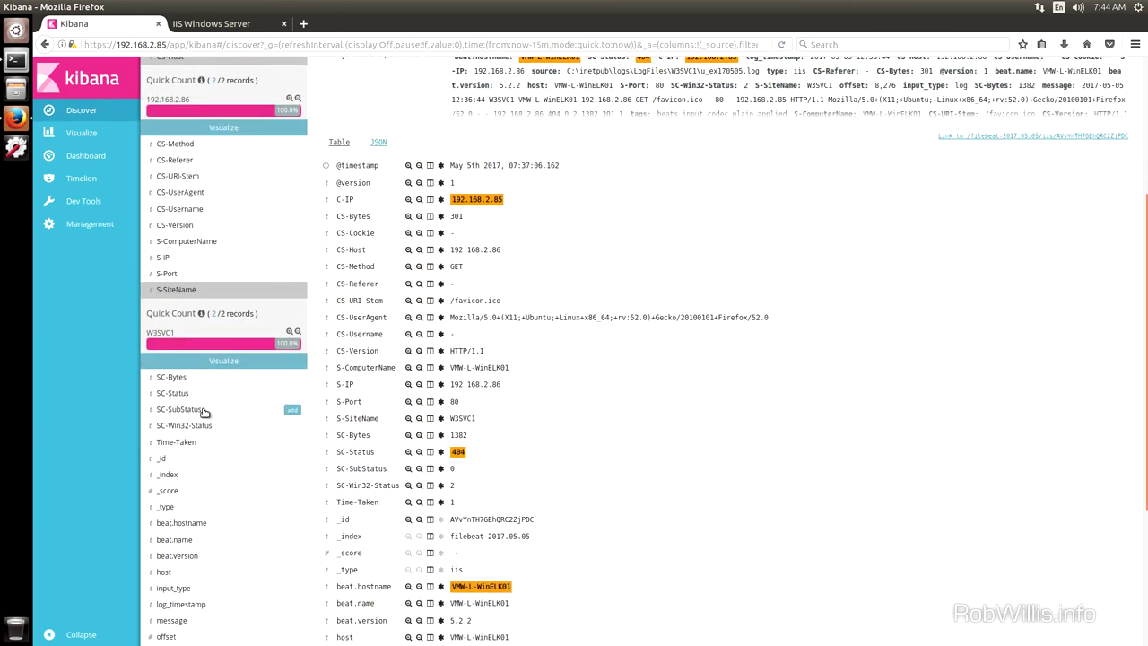
scroll(205, 420, "down", 2)
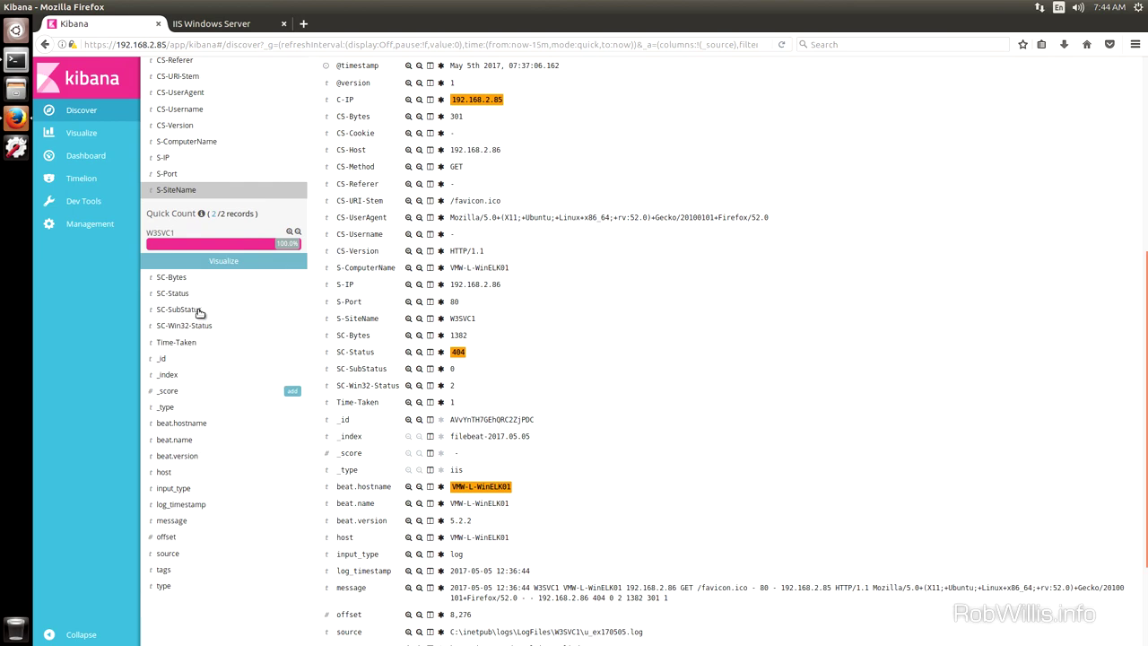
scroll(437, 461, "up", 9)
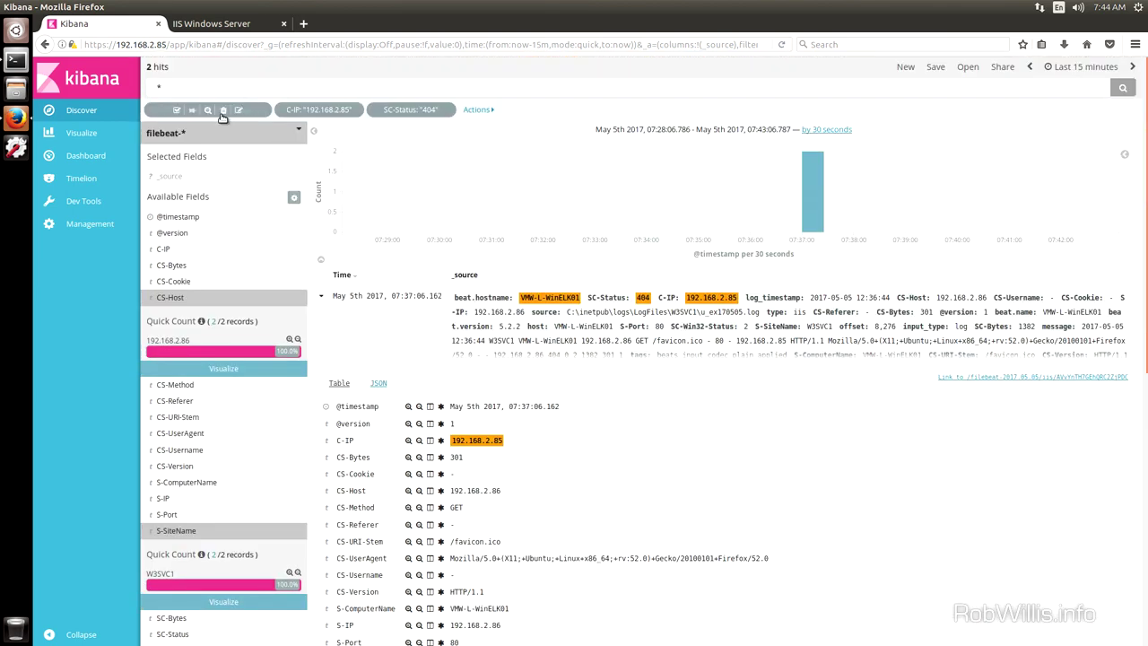
mouse_move(352, 111)
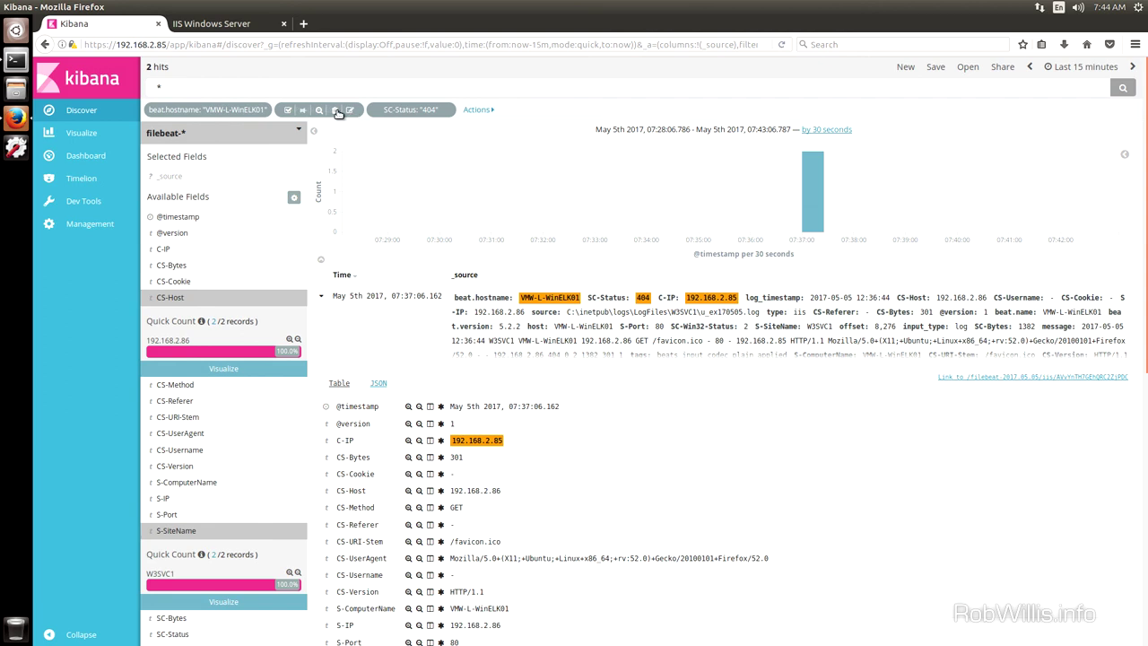
left_click(336, 111)
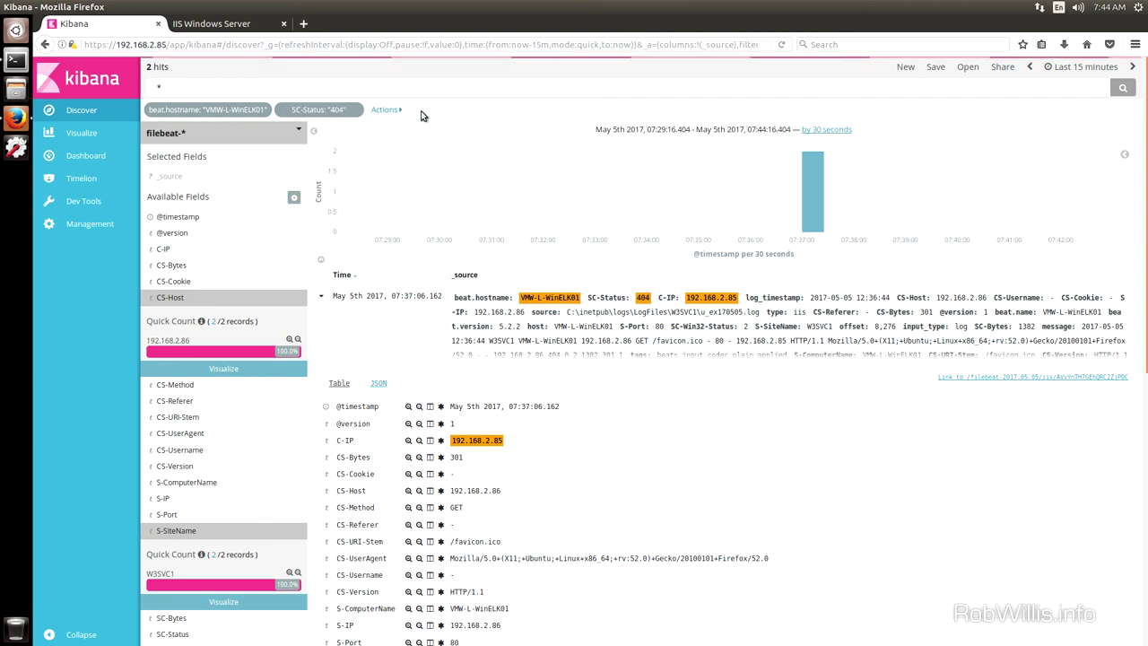
- Replace the SC-Status 404 filter with a CS-Host filter for site-2.local, narrowing results to 9 hits
mouse_move(337, 111)
left_click(336, 111)
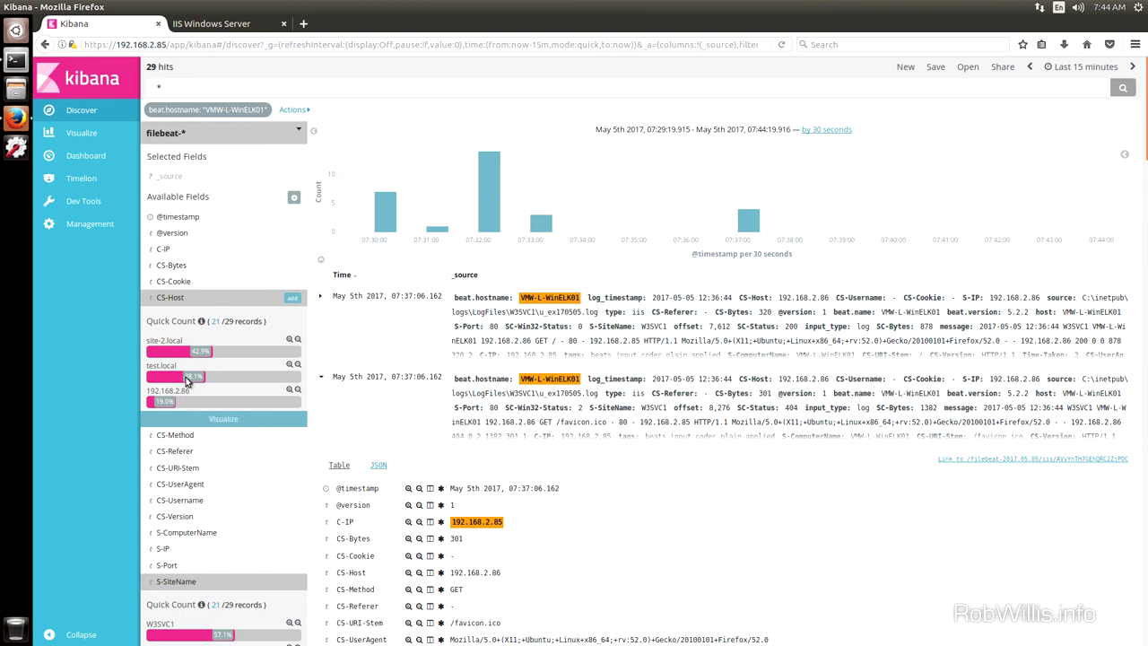
left_click(289, 341)
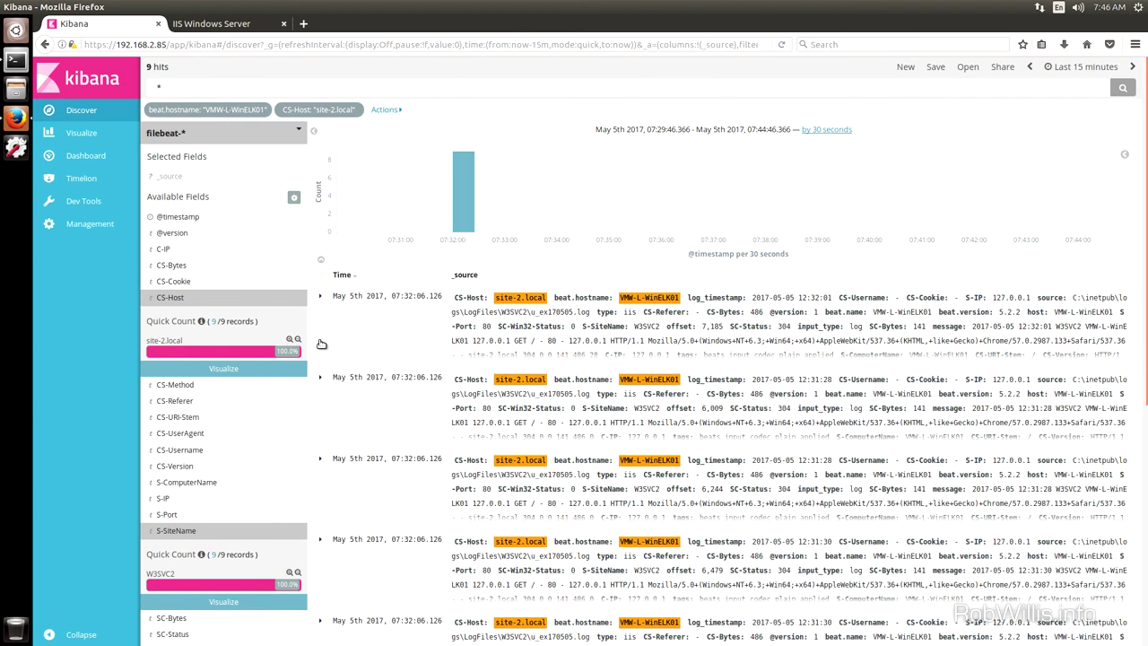
left_click(321, 299)
scroll(699, 440, "down", 5)
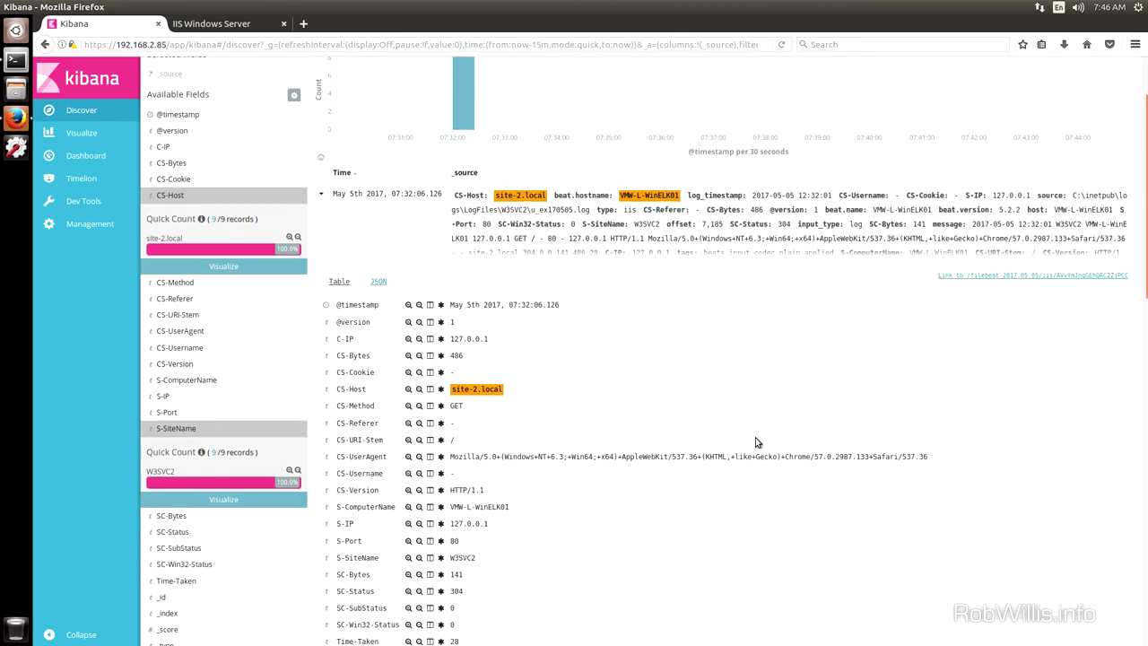
scroll(735, 423, "down", 4)
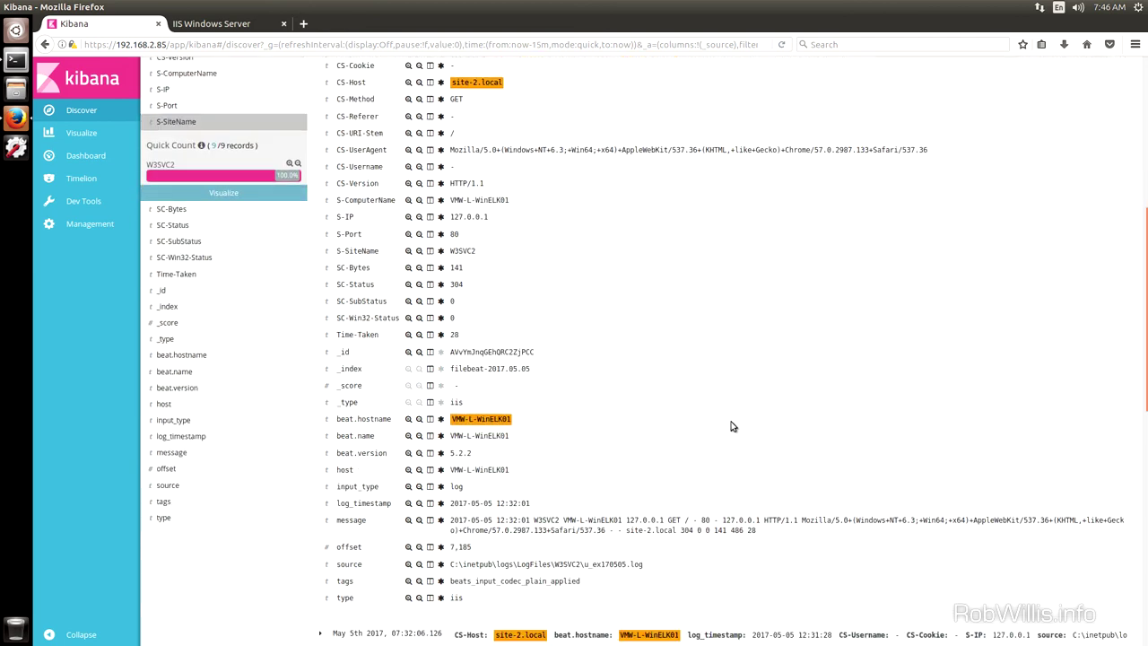
left_click_drag(575, 581, 328, 581)
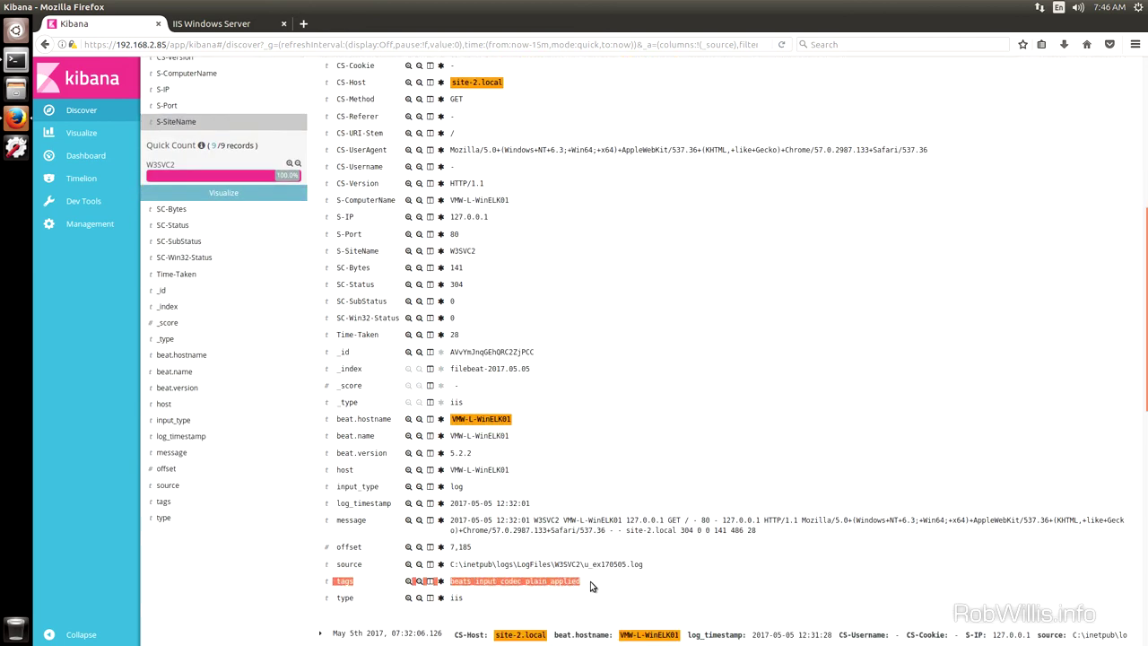
left_click(590, 581)
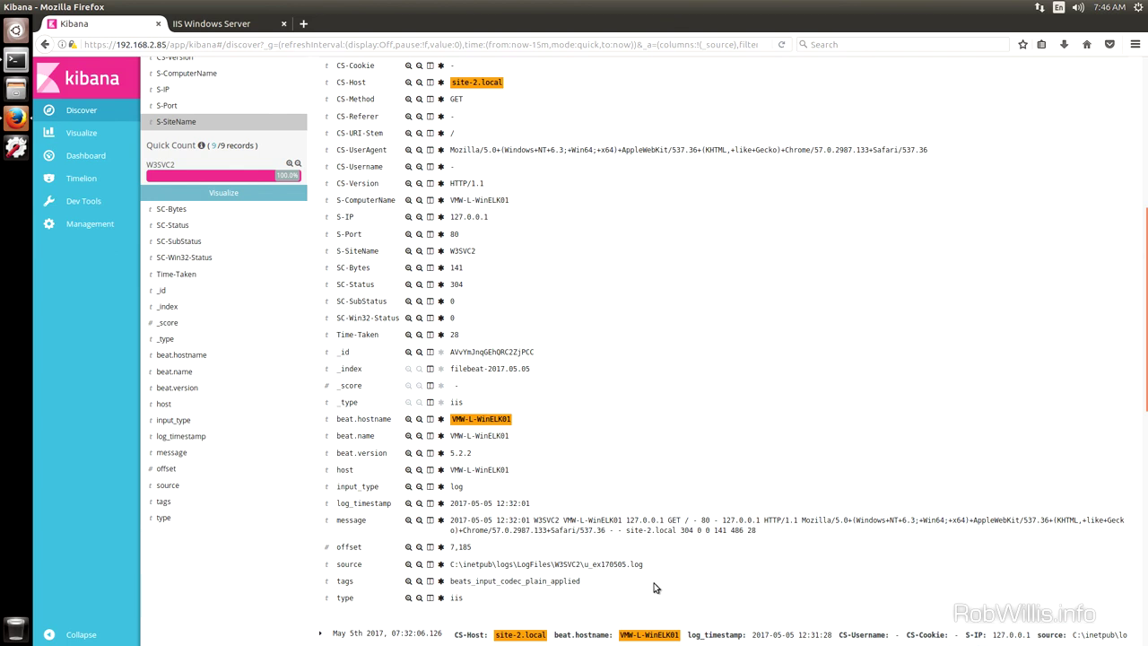